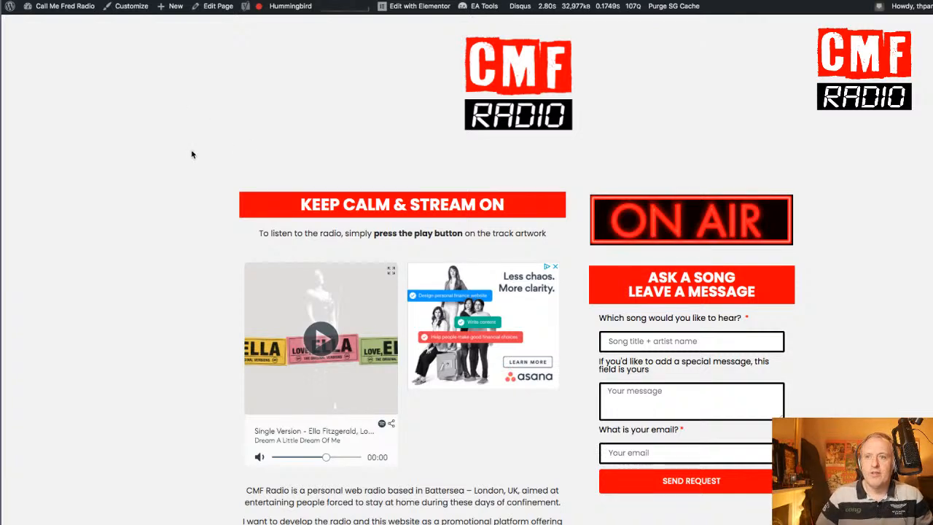
Step: Look through the CMF Radio homepage down to the "Special shows coming up" section and the DJ sets submission block
scroll(192, 154, down, 5)
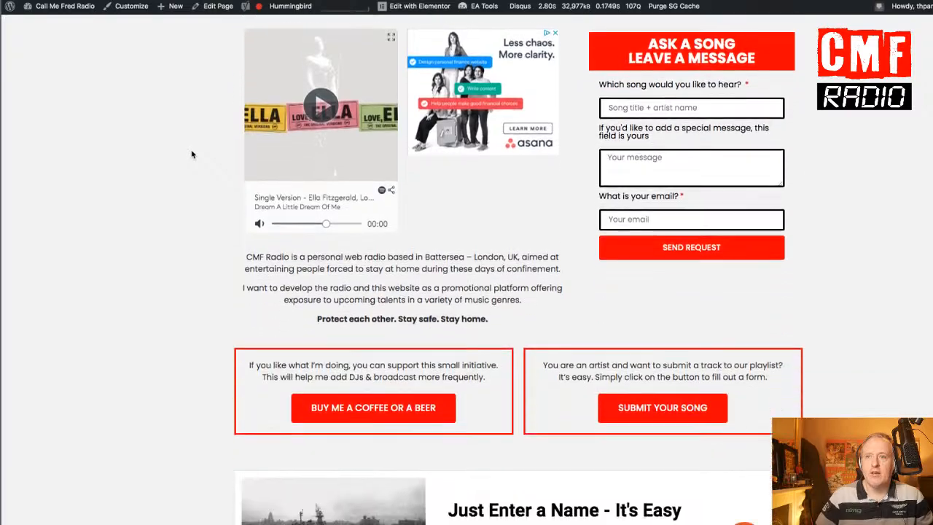
scroll(192, 154, down, 10)
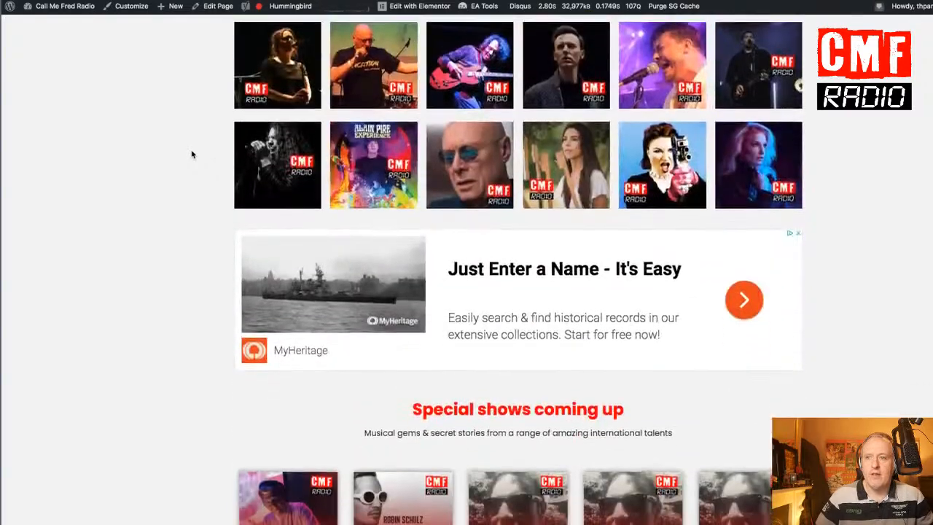
scroll(192, 154, down, 7)
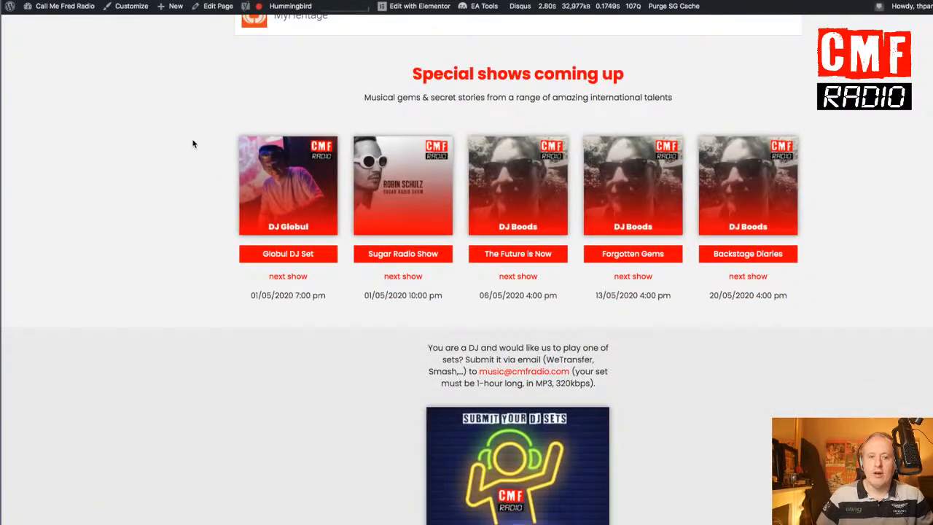
scroll(187, 137, down, 1)
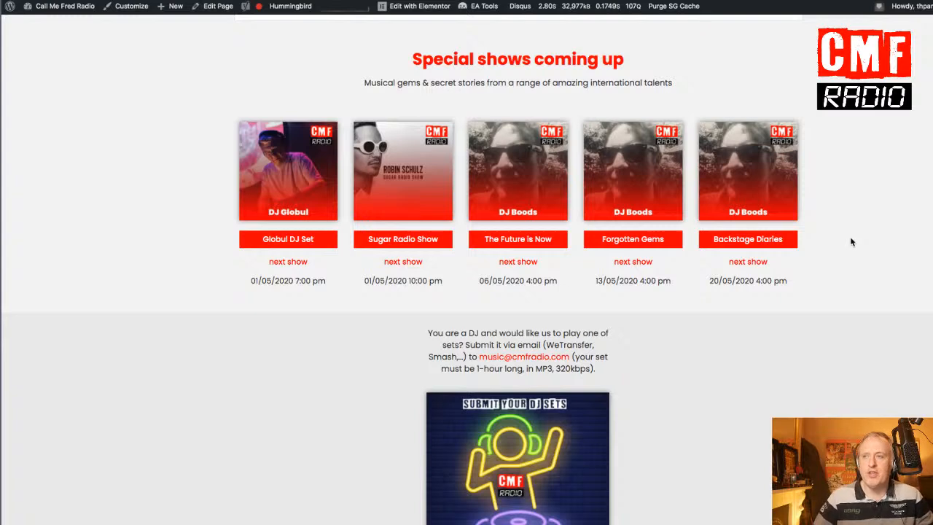
scroll(849, 241, down, 1)
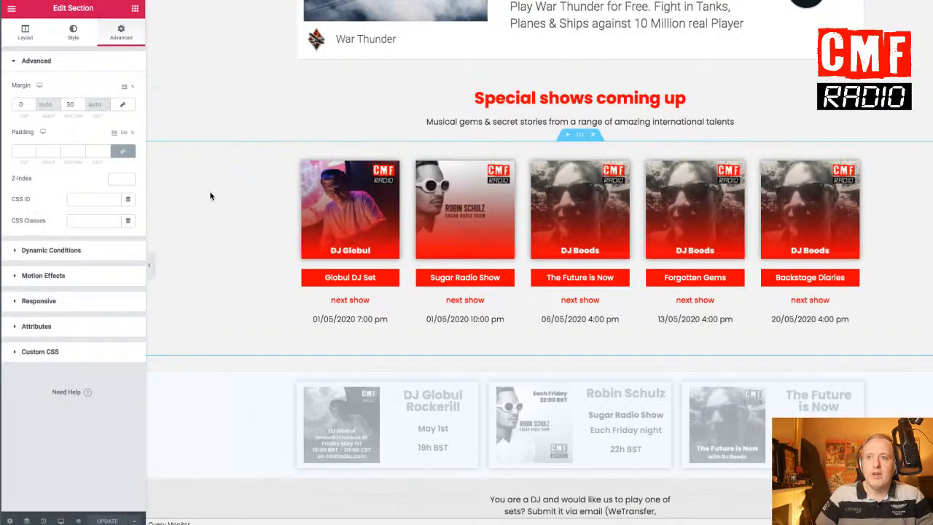
Step: Disable hiding on desktop and tablet for the dimmed section of show cards, and preview its first card's image enlarged
scroll(210, 195, down, 5)
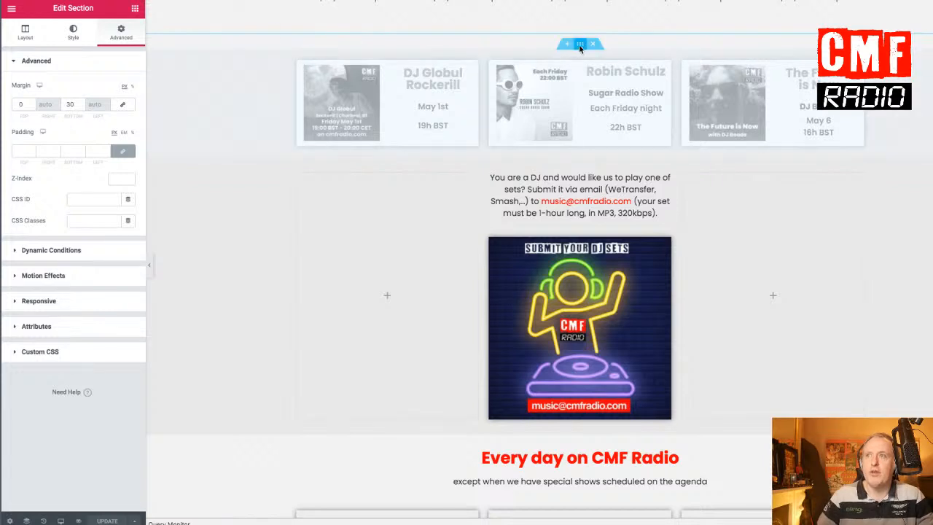
click(45, 36)
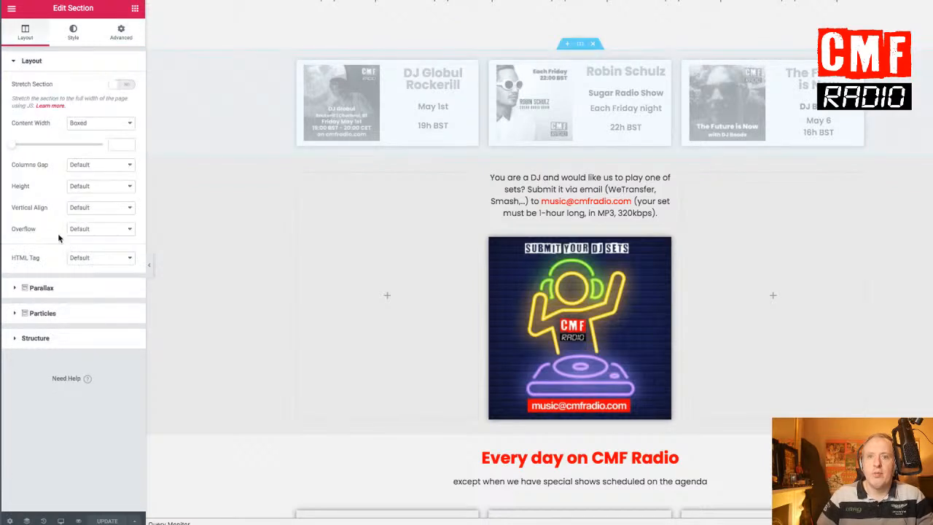
click(111, 44)
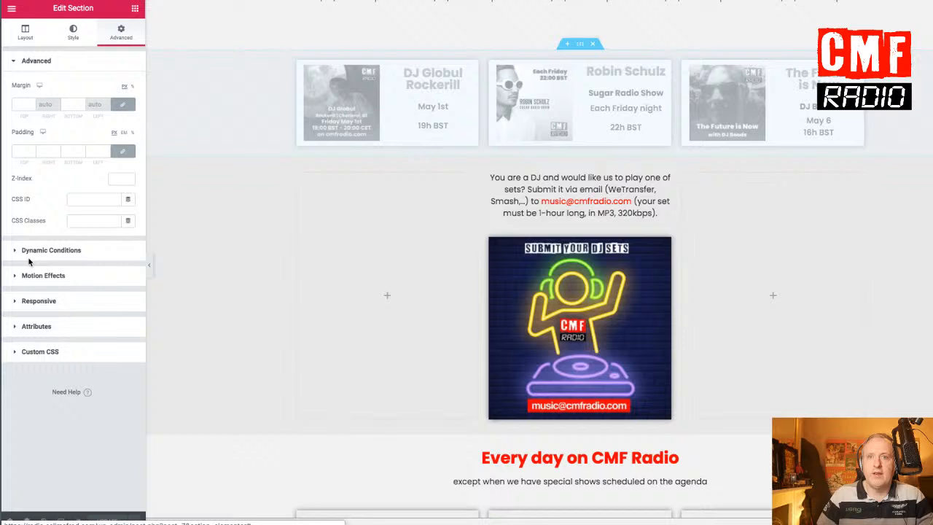
click(24, 297)
click(120, 246)
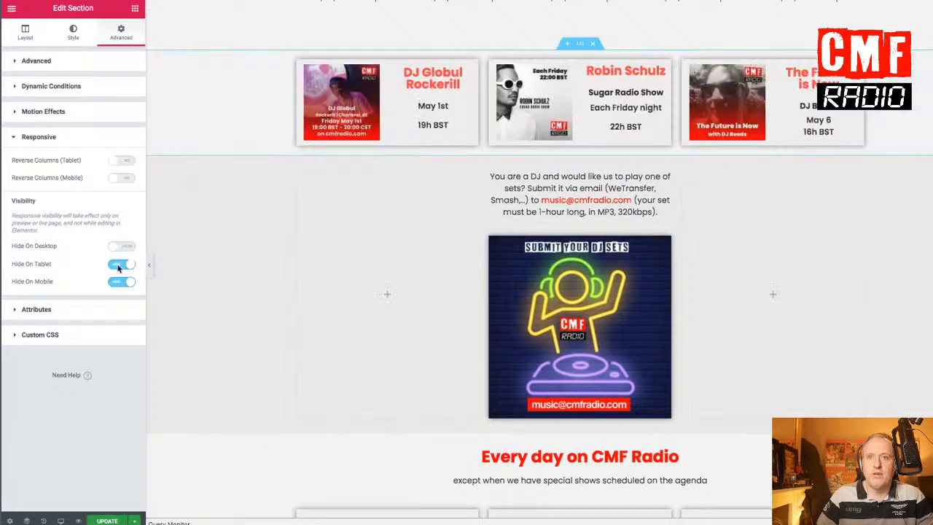
click(119, 265)
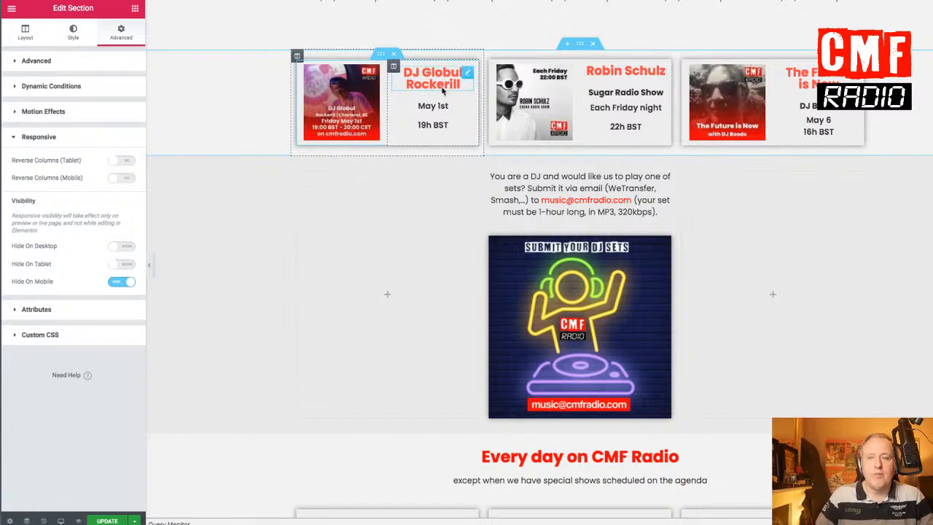
click(363, 107)
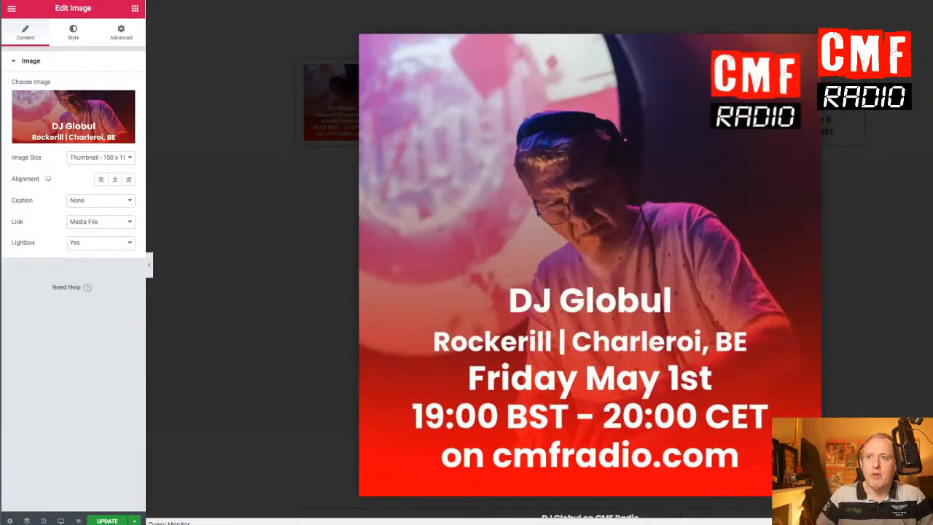
key(Escape)
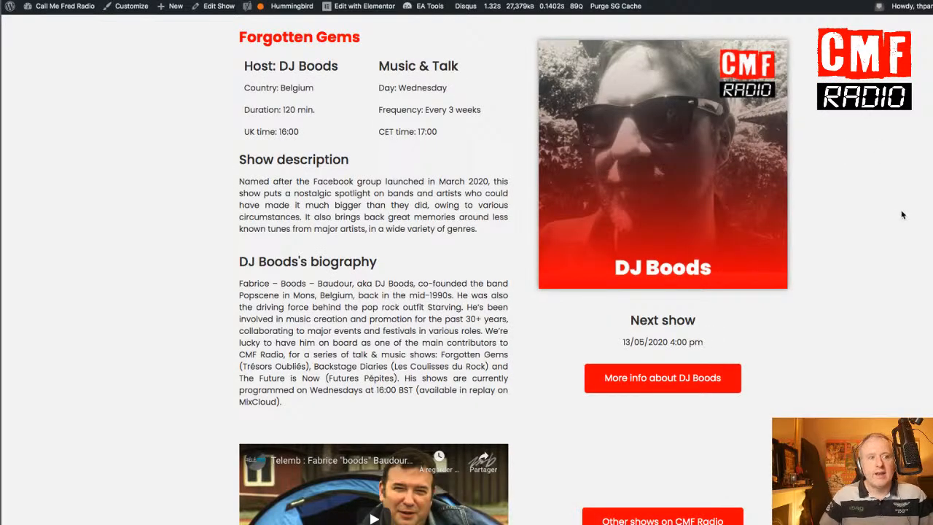
Step: Examine the Forgotten Gems show page, including the show details, description, host biography, video, next show date, link buttons and Mixcloud player
scroll(895, 215, up, 3)
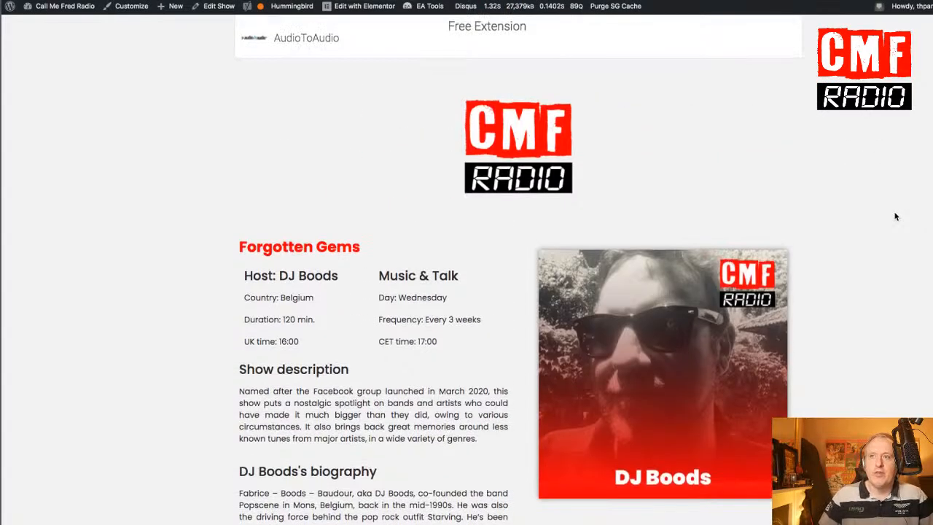
scroll(896, 216, down, 2)
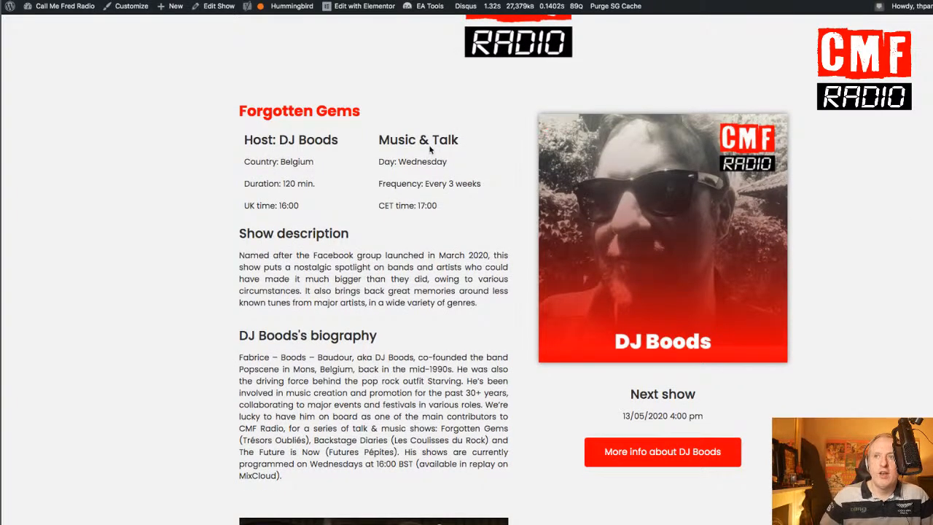
scroll(471, 115, down, 1)
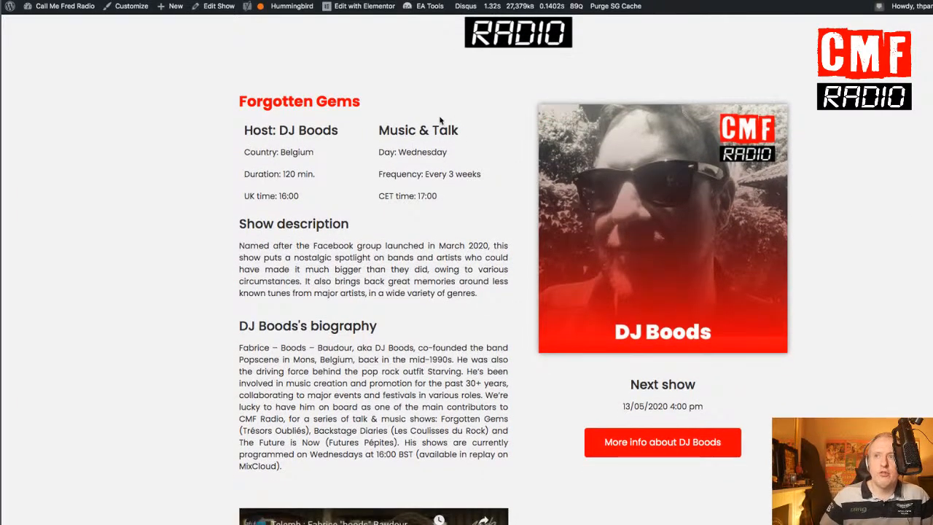
scroll(394, 134, down, 1)
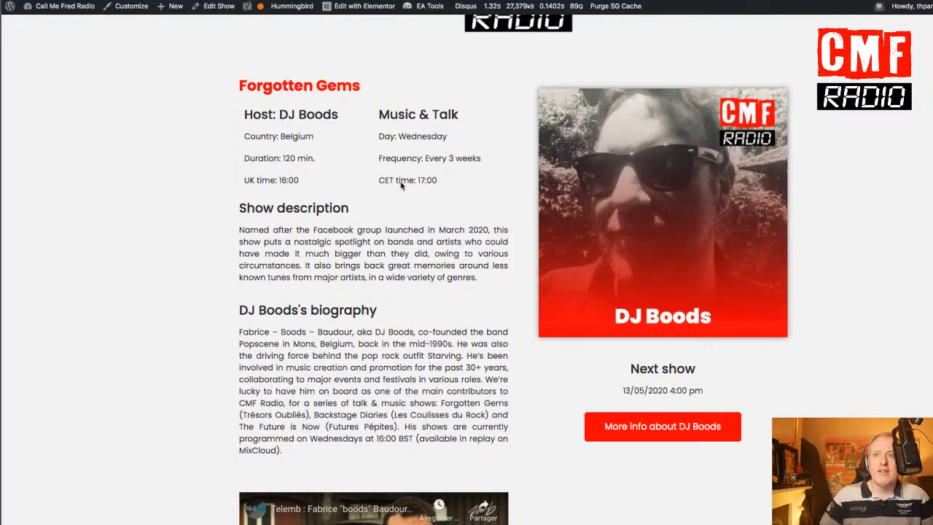
scroll(371, 233, down, 5)
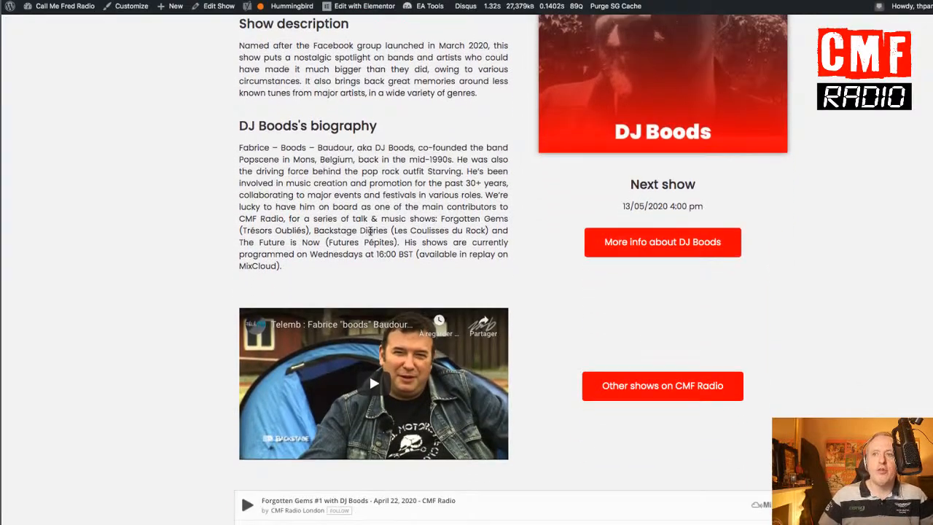
scroll(371, 233, down, 3)
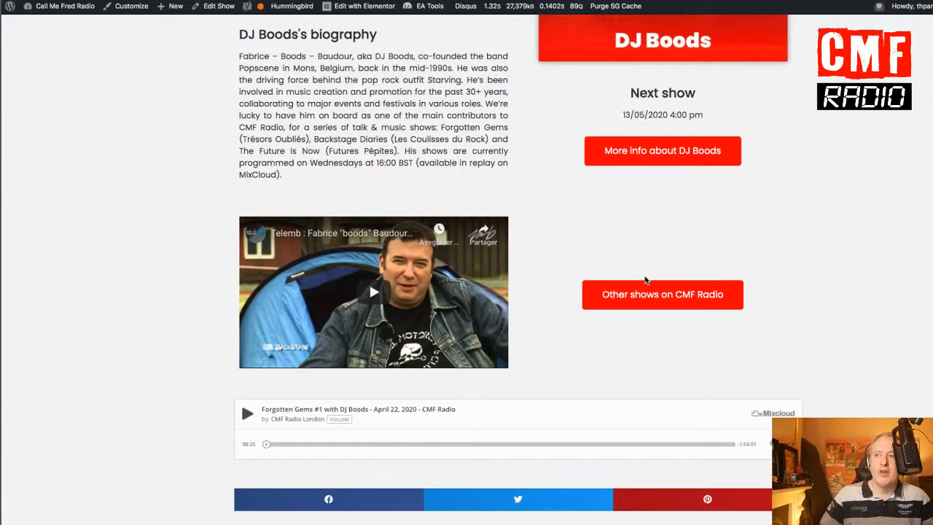
scroll(654, 222, up, 3)
scroll(654, 222, up, 3)
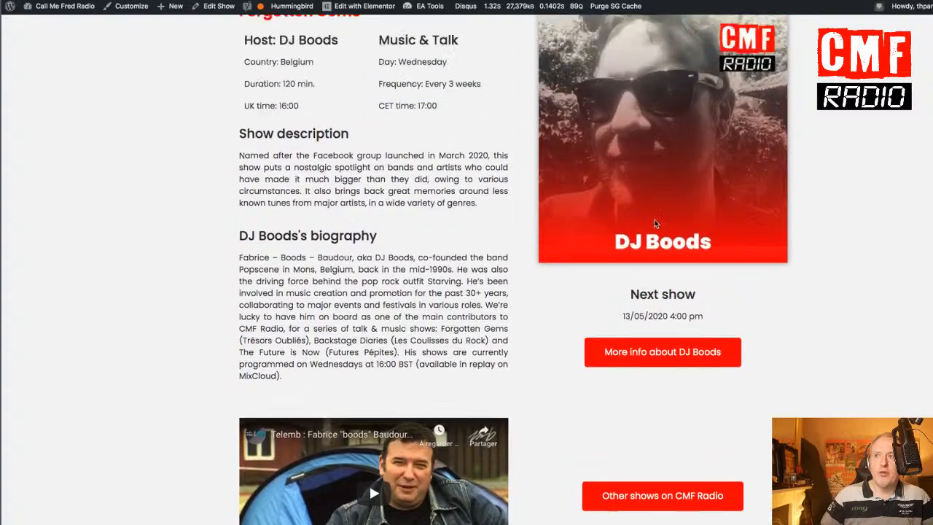
scroll(656, 329, down, 2)
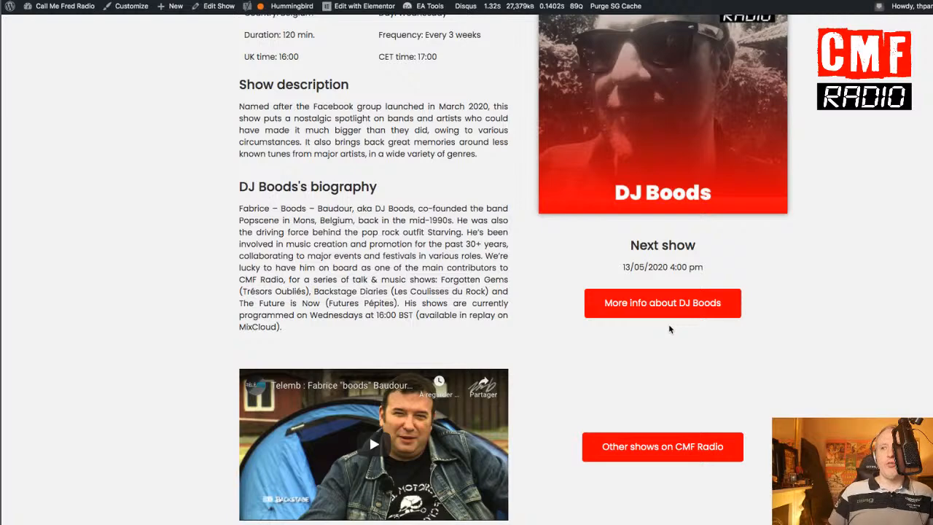
scroll(669, 329, down, 1)
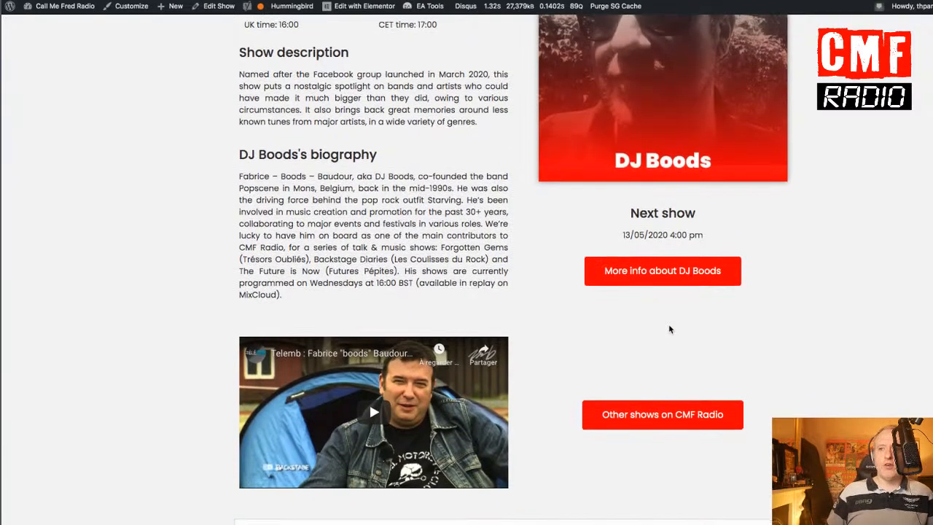
scroll(669, 329, down, 3)
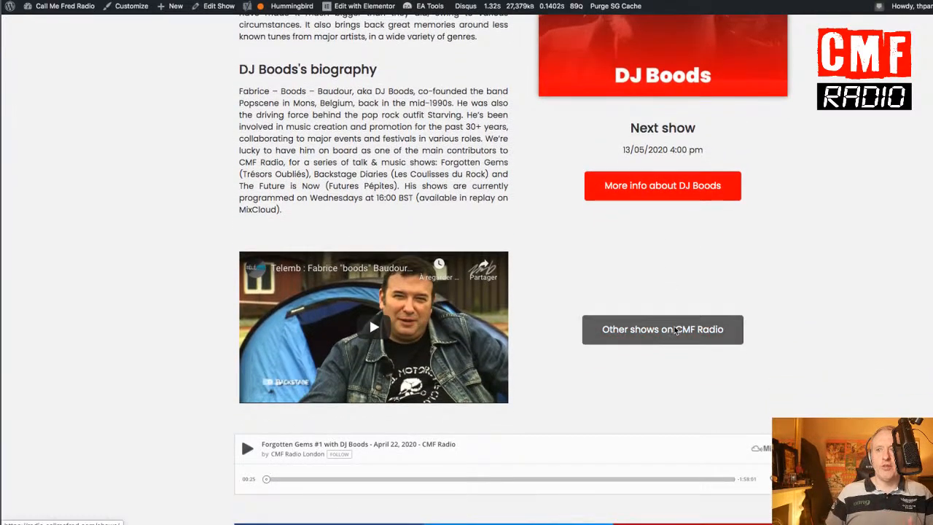
scroll(676, 330, down, 2)
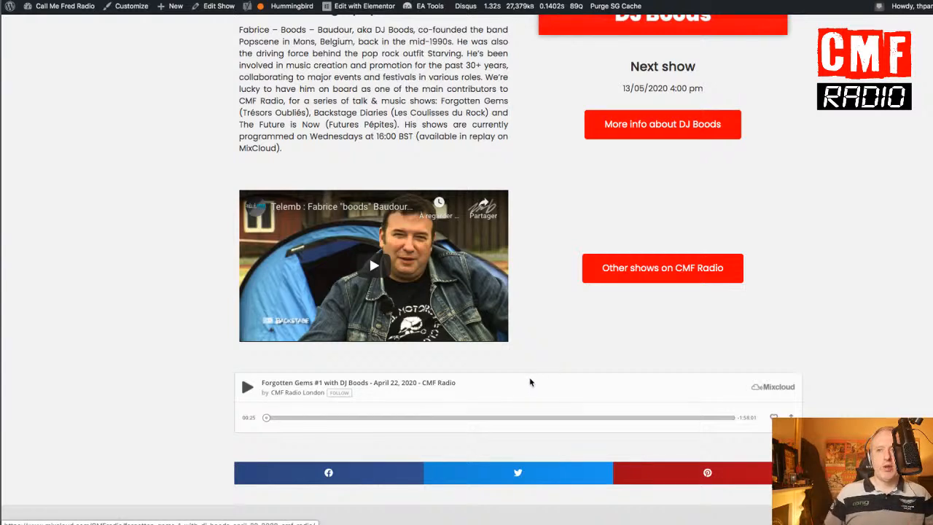
scroll(530, 382, down, 1)
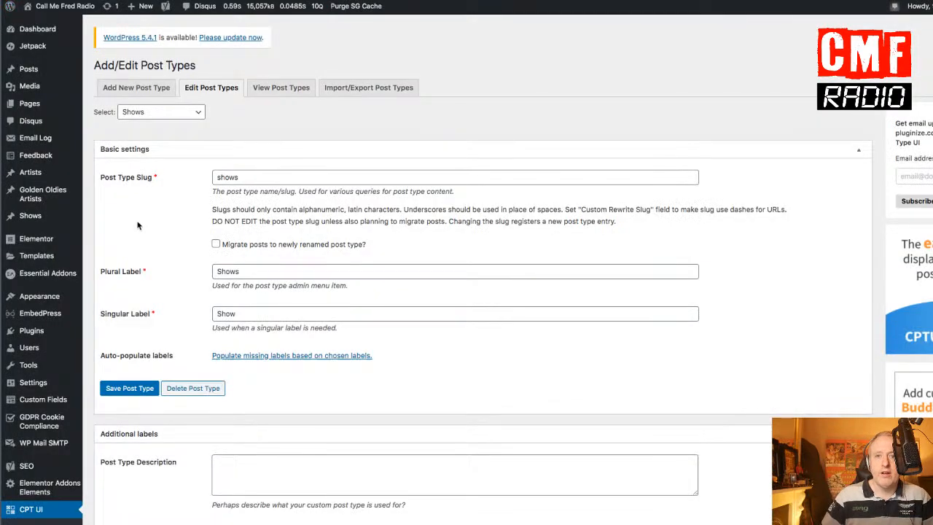
Step: Locate the CPT UI and Custom Fields plugins in the WordPress admin navigation
scroll(137, 225, down, 2)
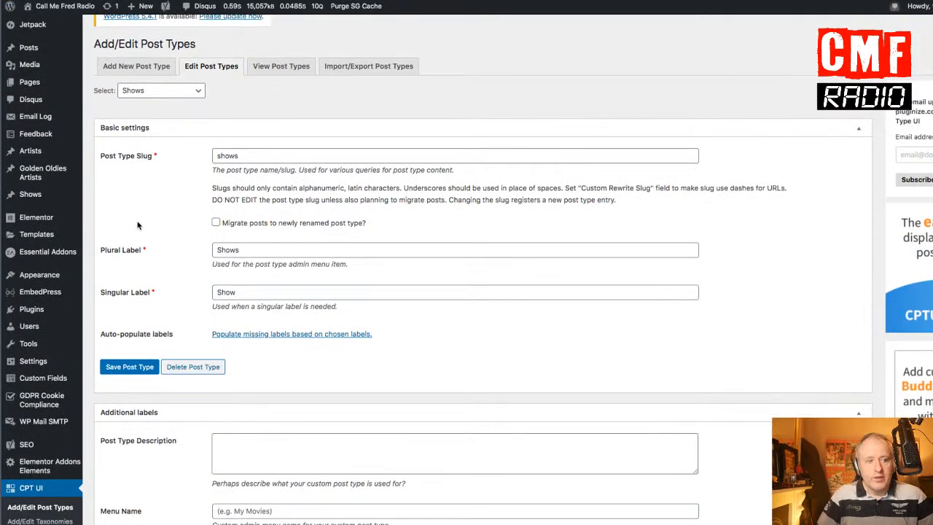
mouse_move(62, 241)
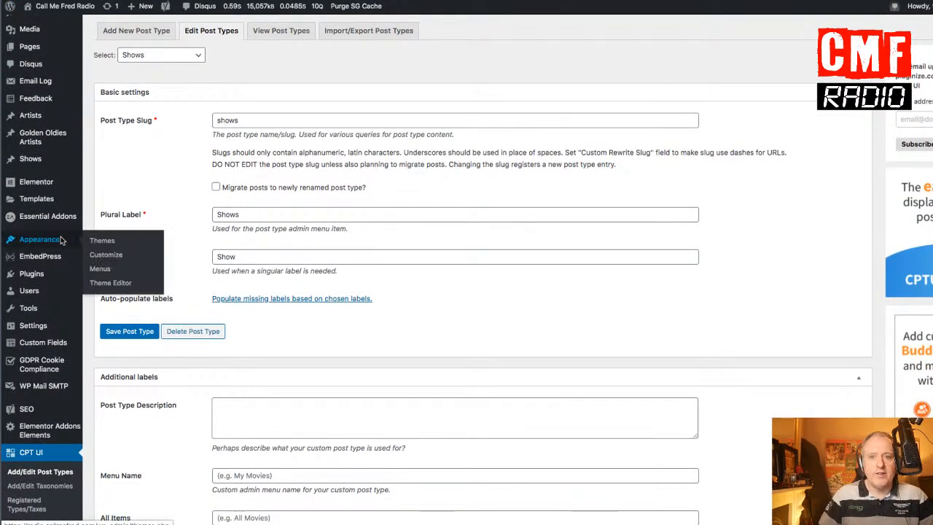
scroll(62, 240, down, 5)
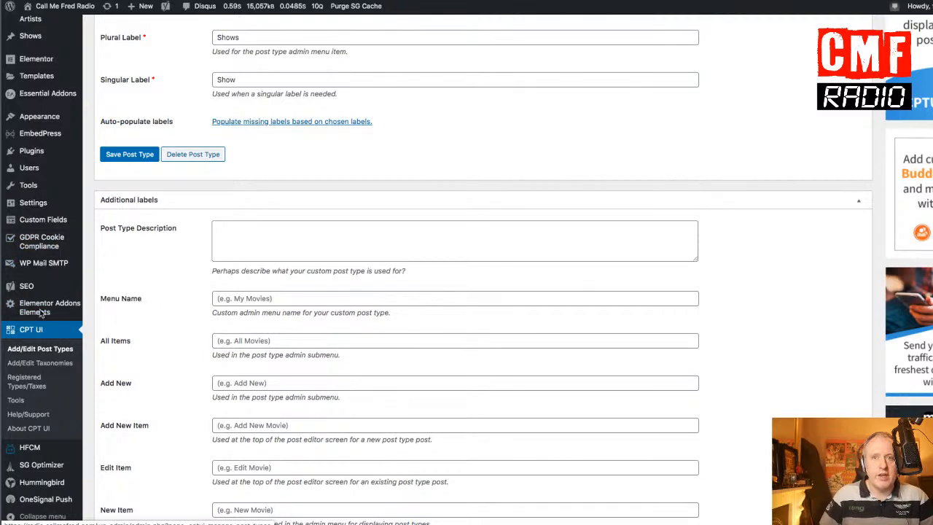
mouse_move(42, 226)
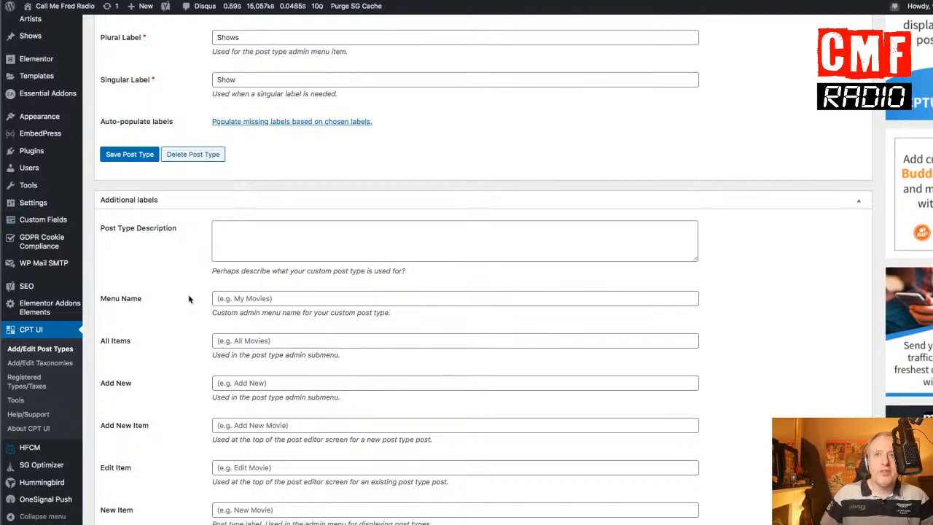
Step: Review the content types available in the WordPress admin: Posts, Pages, Artists, Golden Oldies Artists and Shows
scroll(189, 299, up, 5)
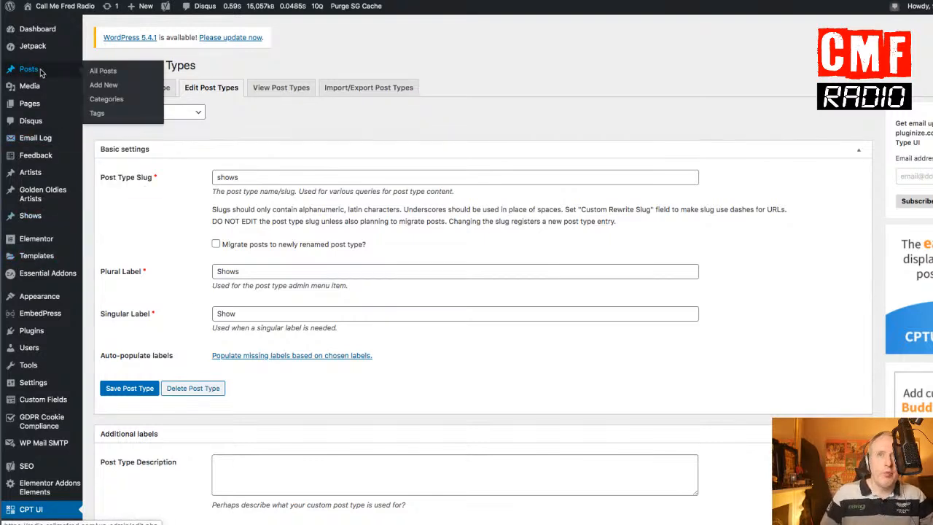
mouse_move(43, 104)
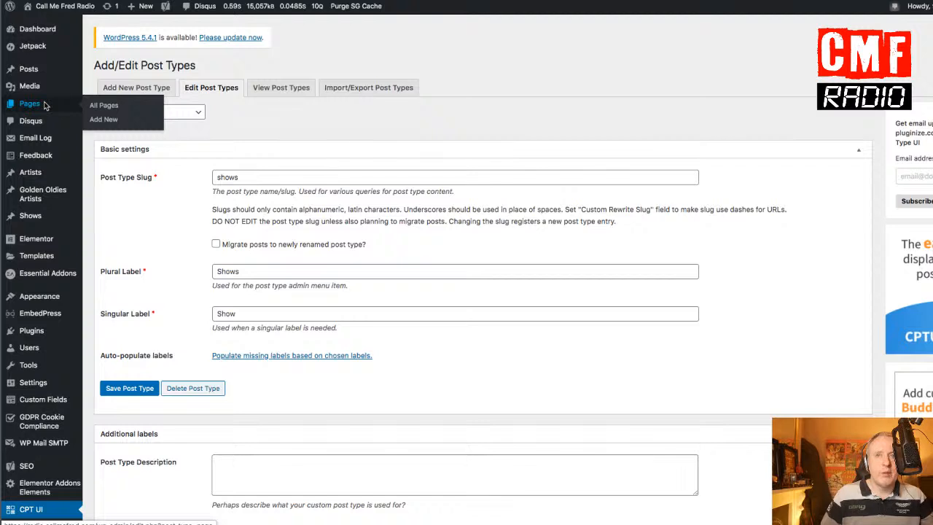
mouse_move(40, 170)
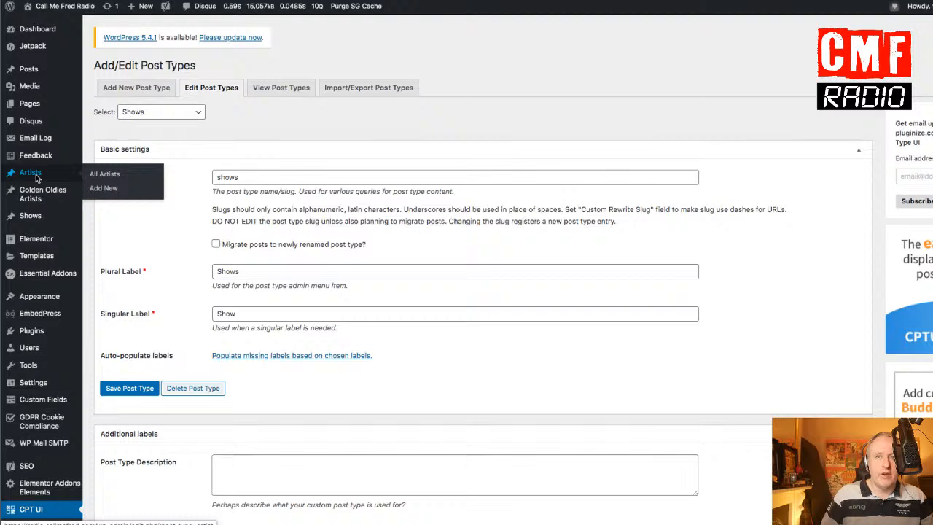
mouse_move(32, 193)
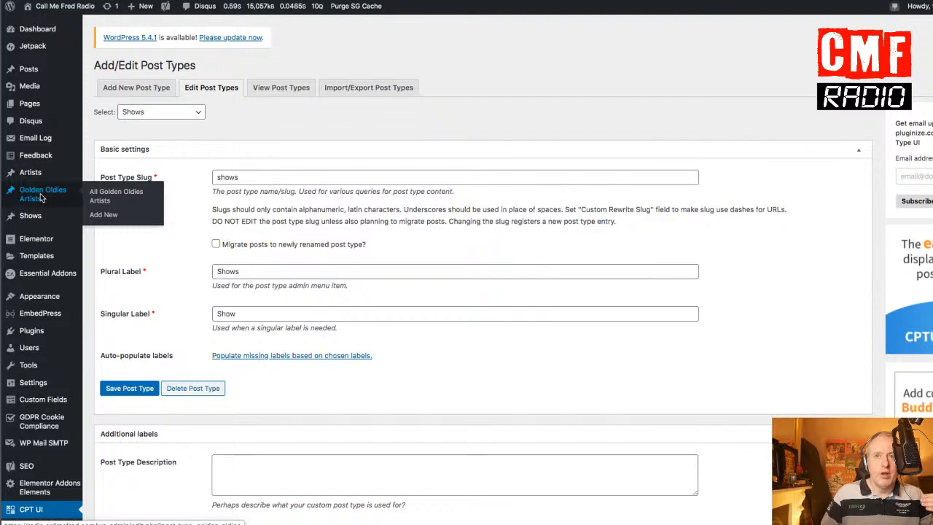
mouse_move(41, 216)
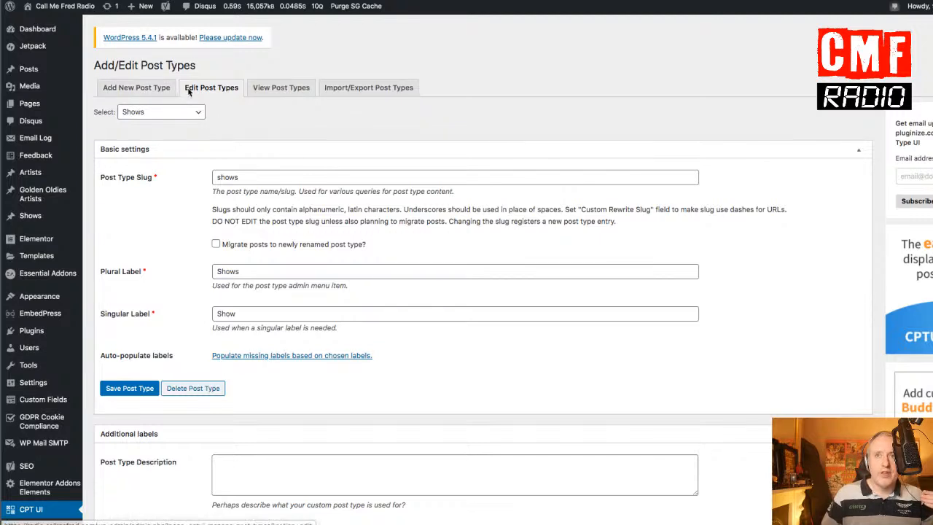
Step: Review the Shows post type's labels and settings, and set its Has Archive option to True
scroll(235, 123, down, 5)
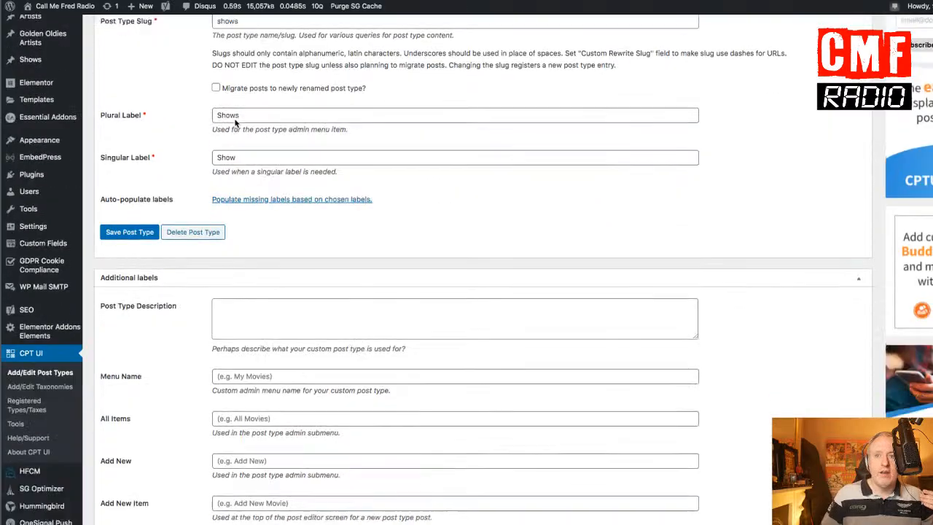
scroll(234, 123, up, 2)
scroll(235, 123, down, 4)
scroll(234, 123, down, 15)
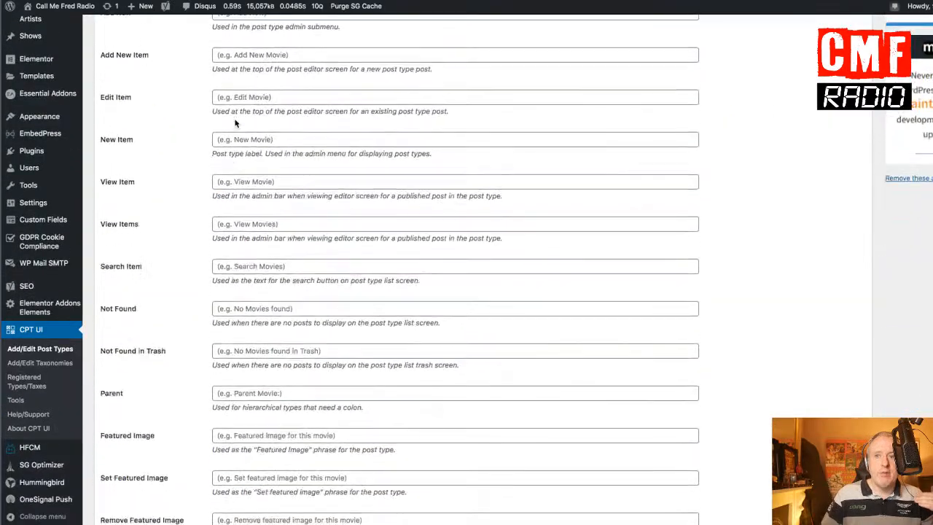
scroll(235, 121, down, 12)
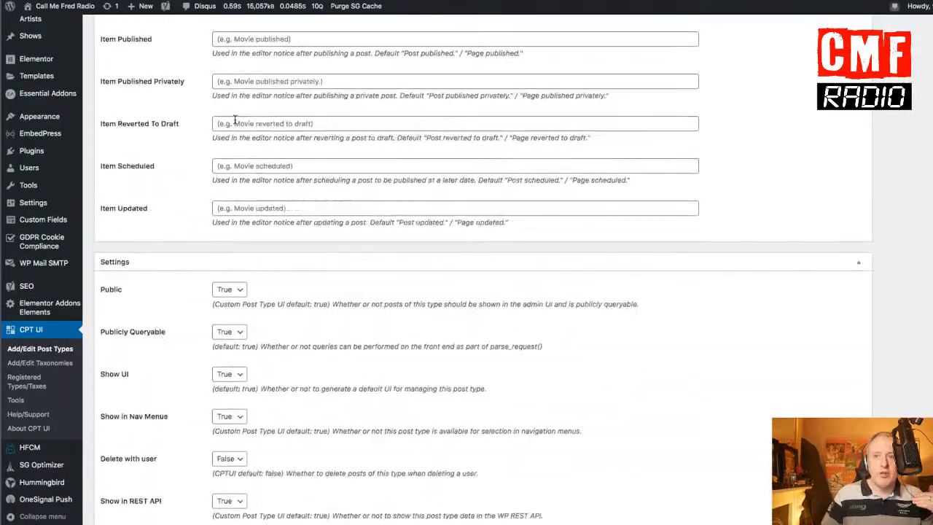
scroll(235, 123, down, 6)
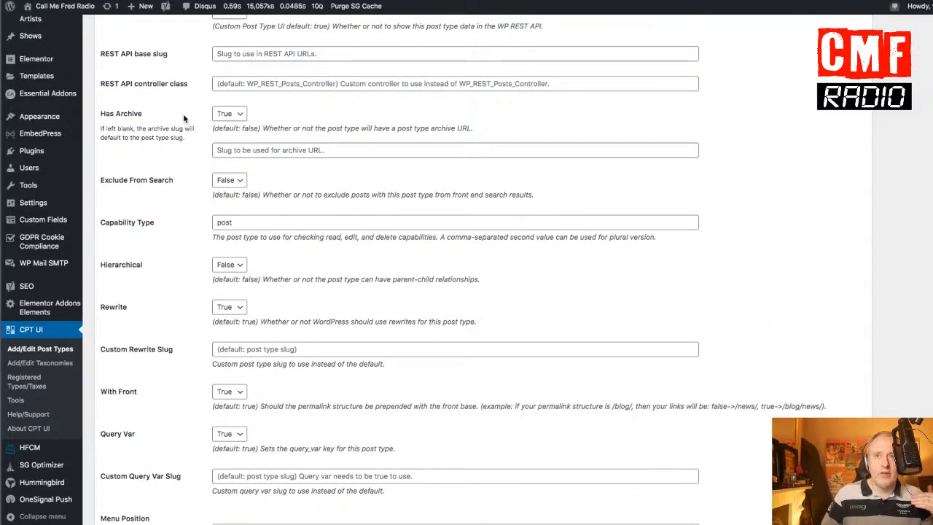
click(227, 115)
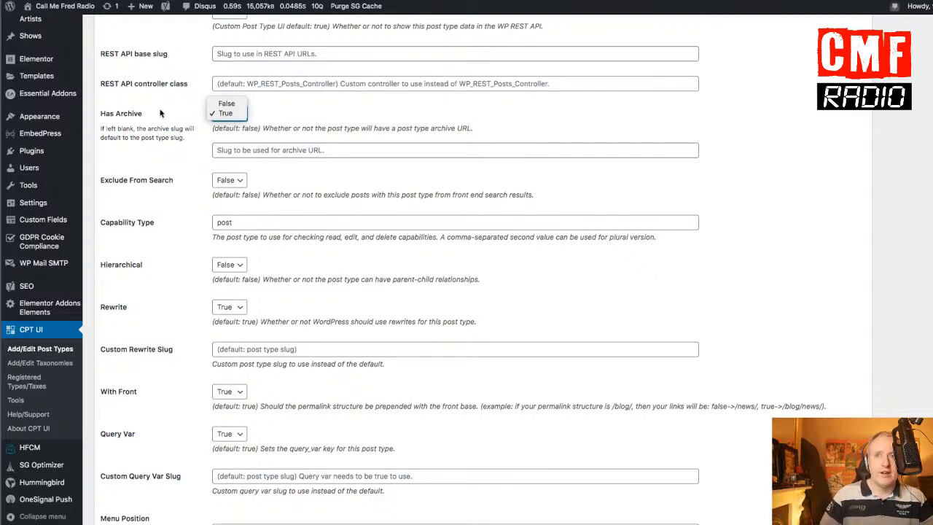
click(231, 113)
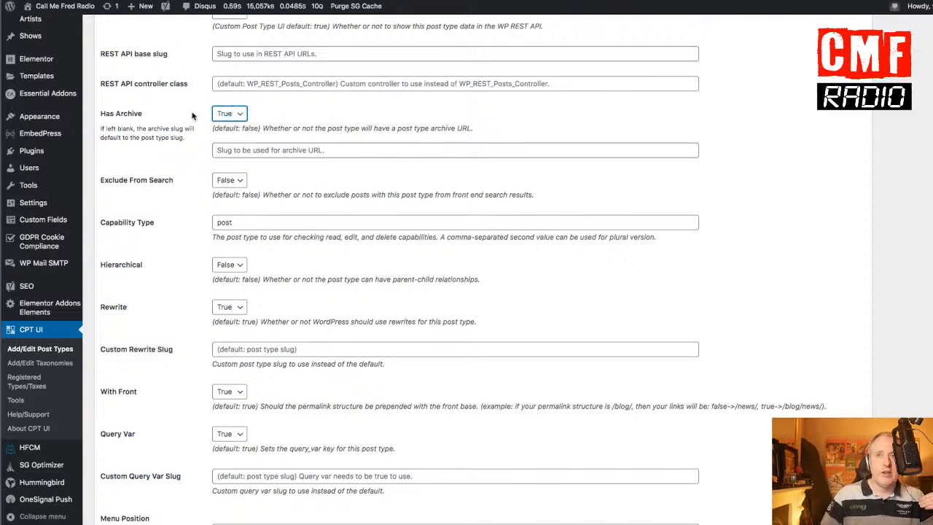
click(232, 114)
Step: Remove Editor support from the Shows post type, keeping Title and Featured Image, and save the post type
scroll(173, 120, down, 2)
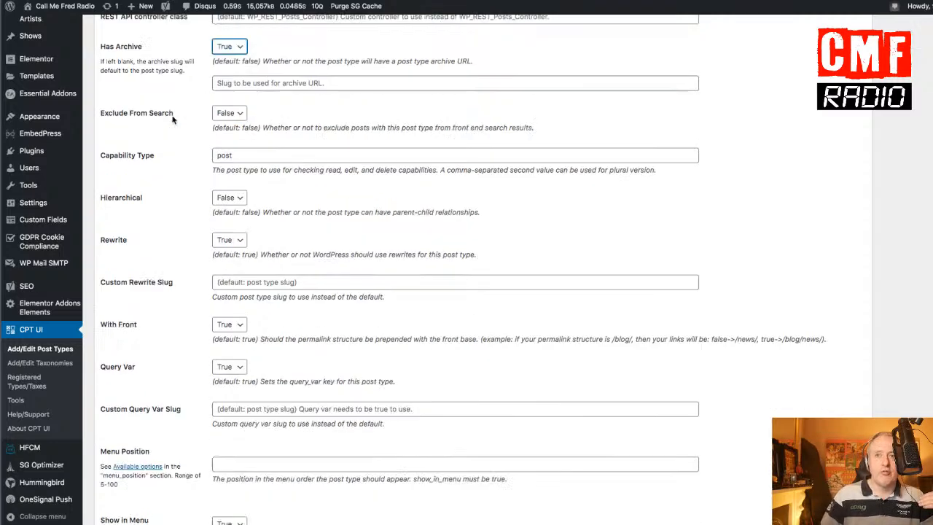
scroll(173, 118, down, 10)
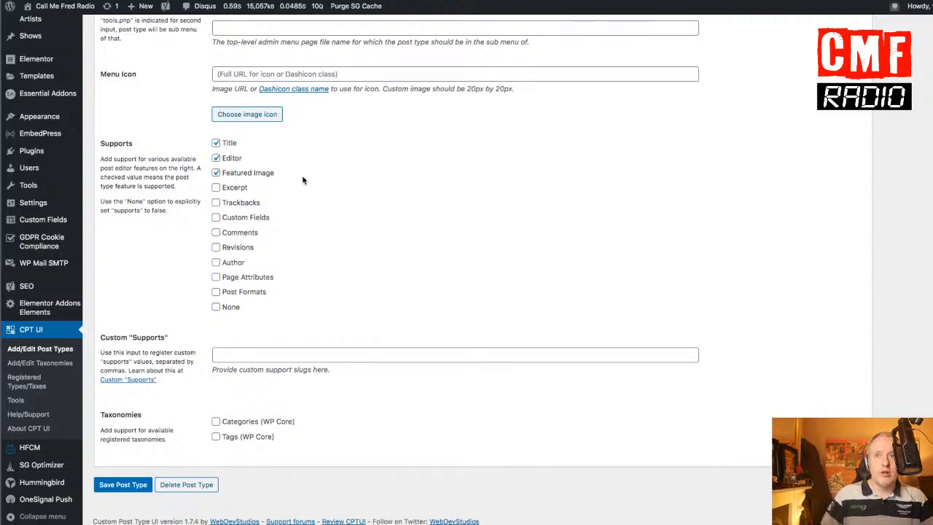
click(215, 158)
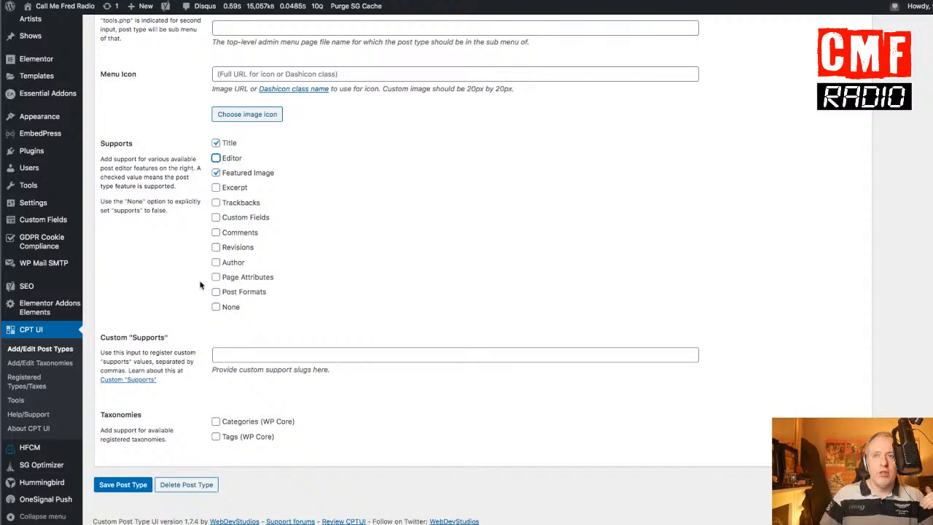
click(131, 486)
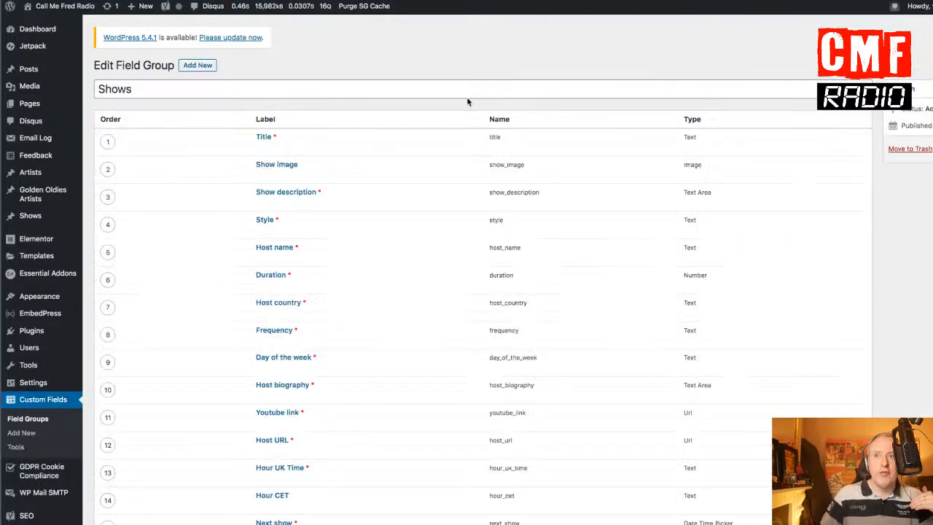
Step: Review the Shows field group's fields and keep its location rule as Post Type is equal to Show
scroll(466, 100, down, 1)
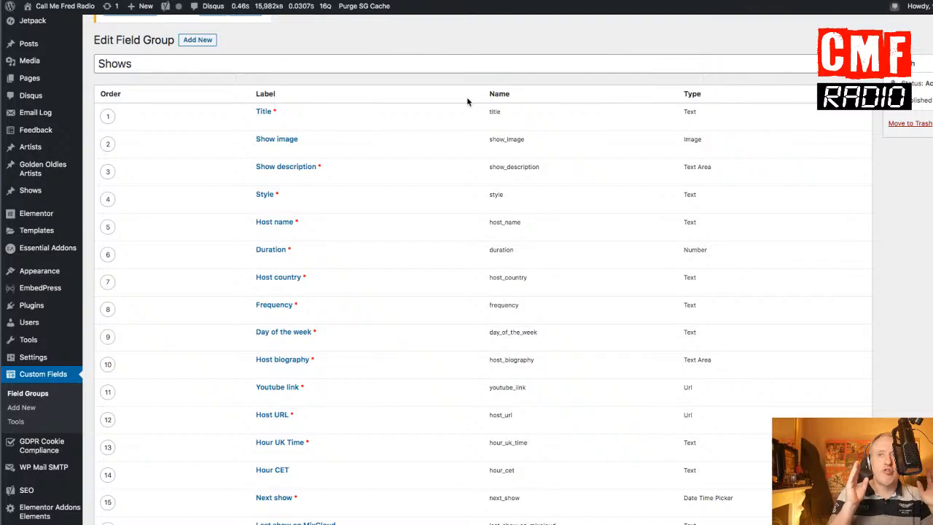
scroll(468, 102, up, 1)
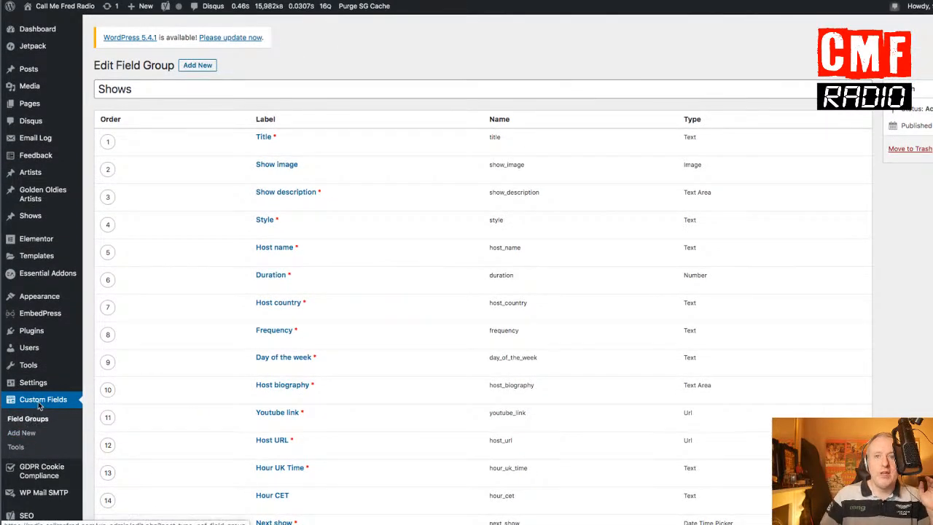
scroll(40, 405, down, 1)
scroll(47, 387, down, 1)
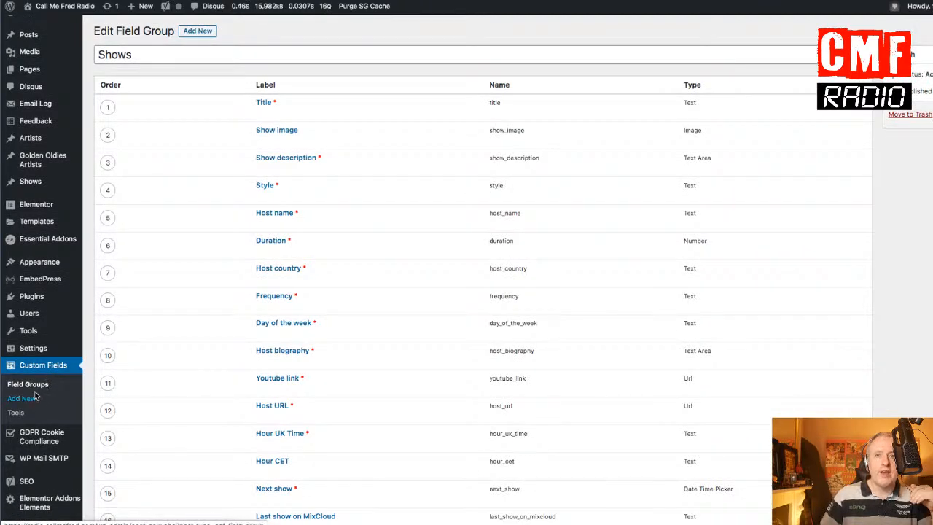
scroll(214, 276, down, 6)
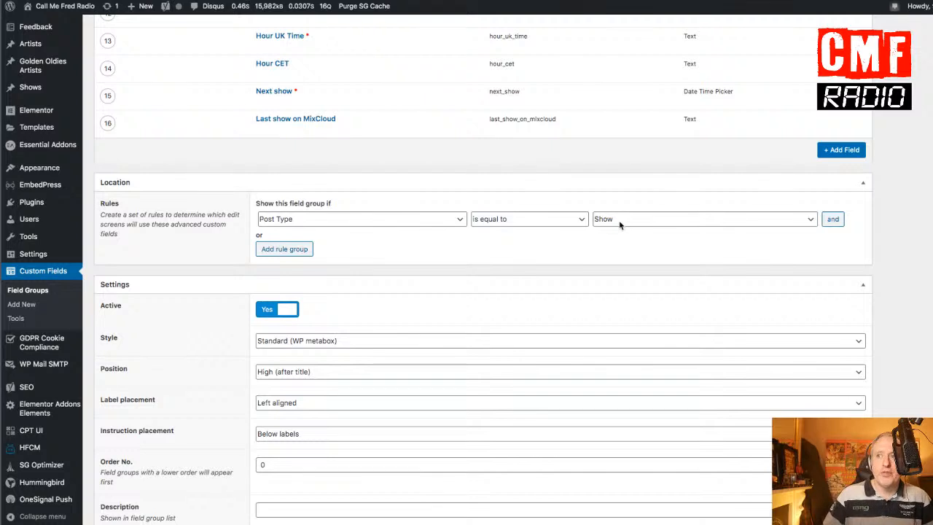
click(619, 225)
click(569, 202)
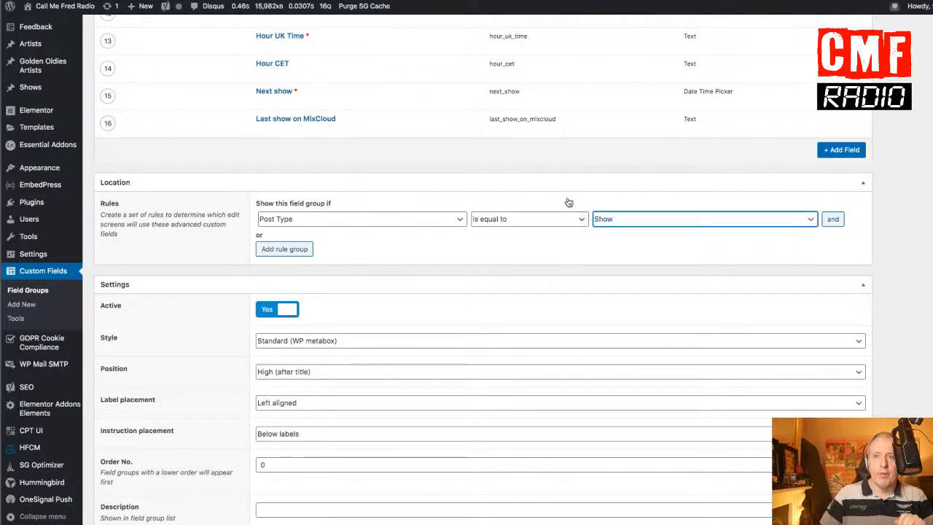
Step: Review the Shows field group's style, position, label placement and Hide on screen options
scroll(501, 222, down, 4)
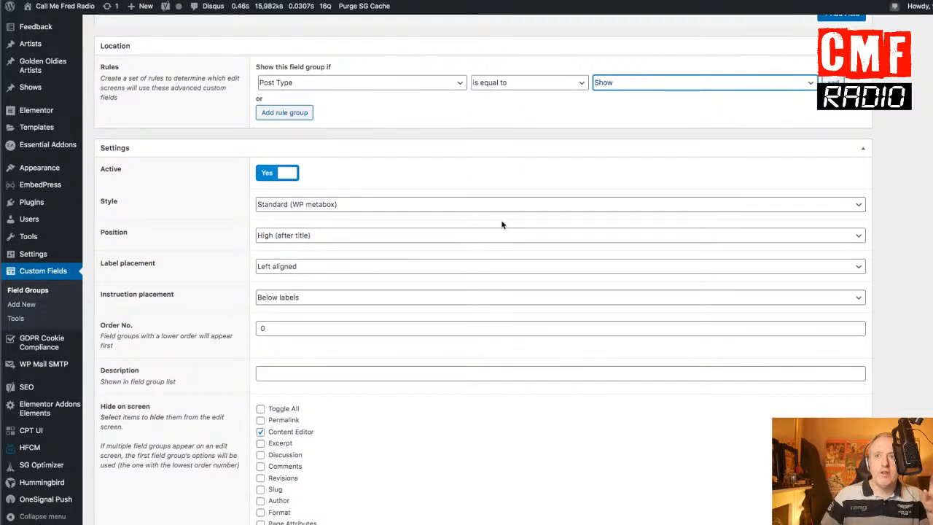
scroll(501, 225, down, 1)
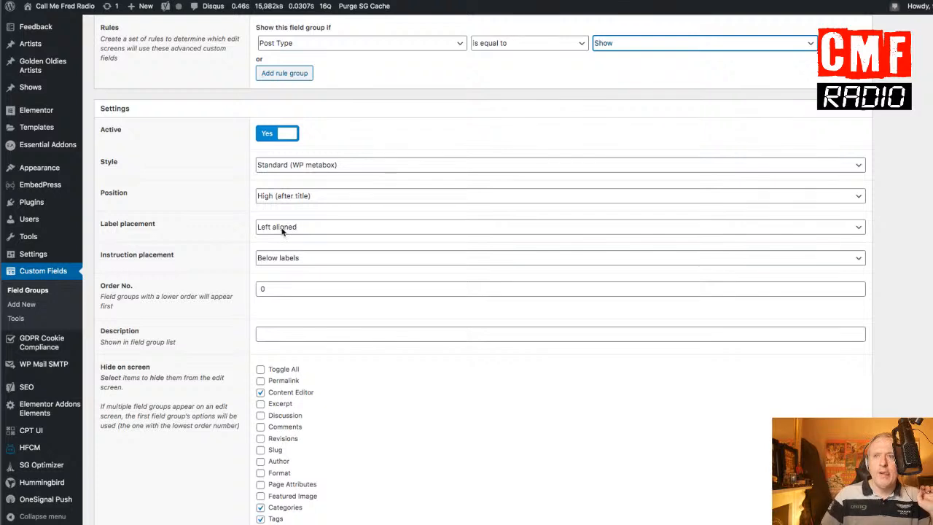
scroll(271, 233, down, 2)
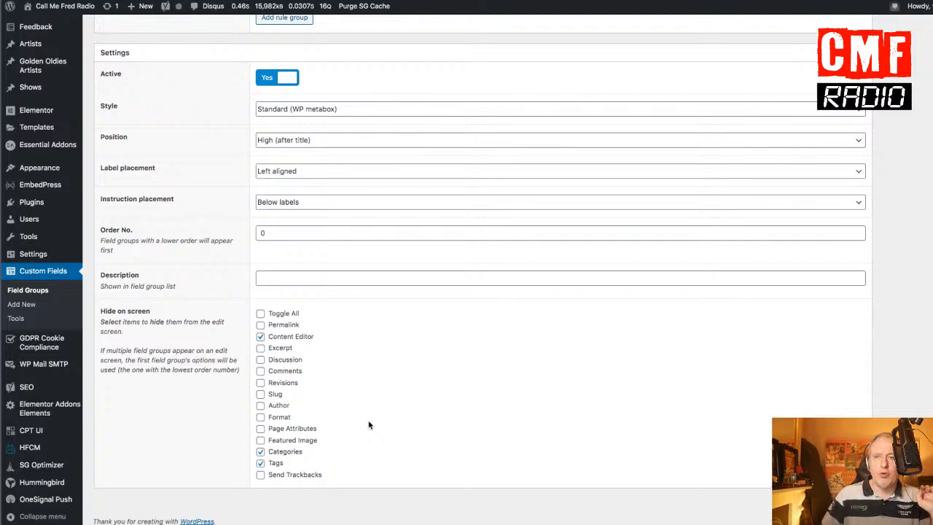
Step: Expand the Title and Show image fields of the Shows field group and look through their settings
scroll(368, 425, up, 15)
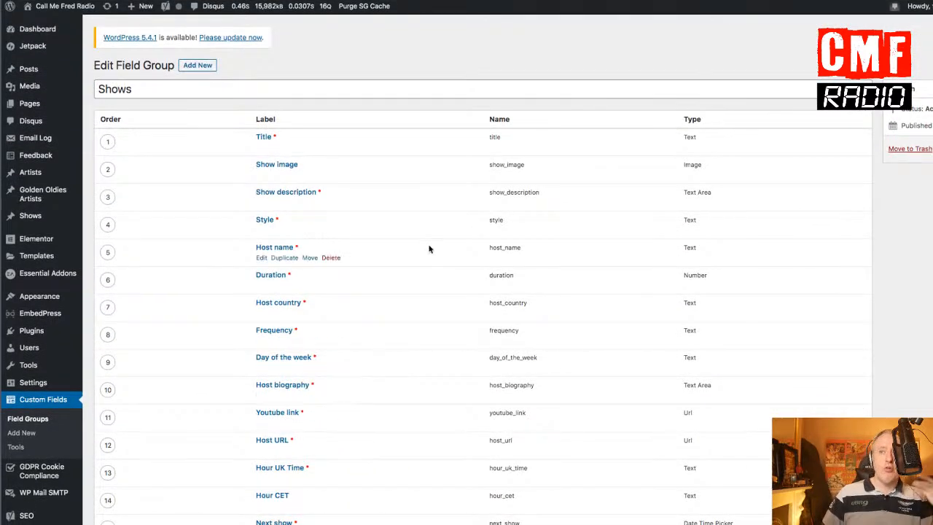
scroll(456, 121, down, 2)
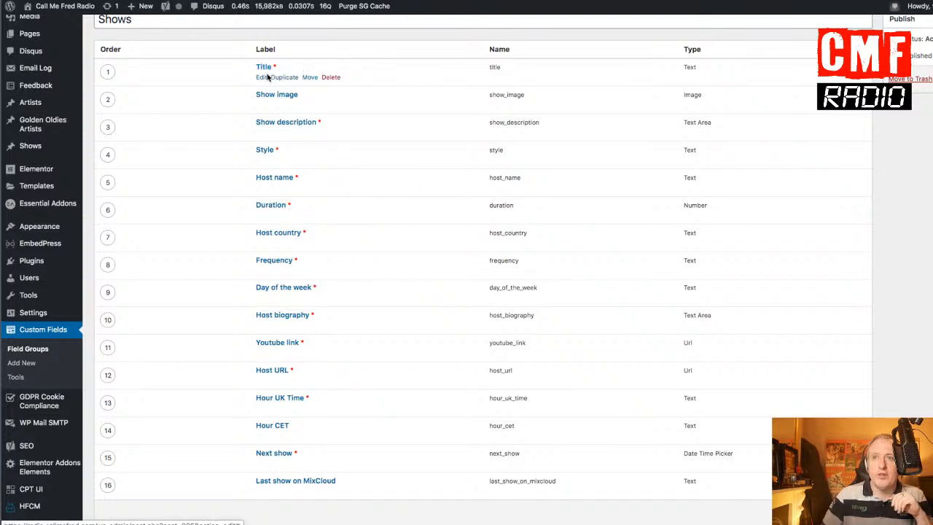
click(262, 78)
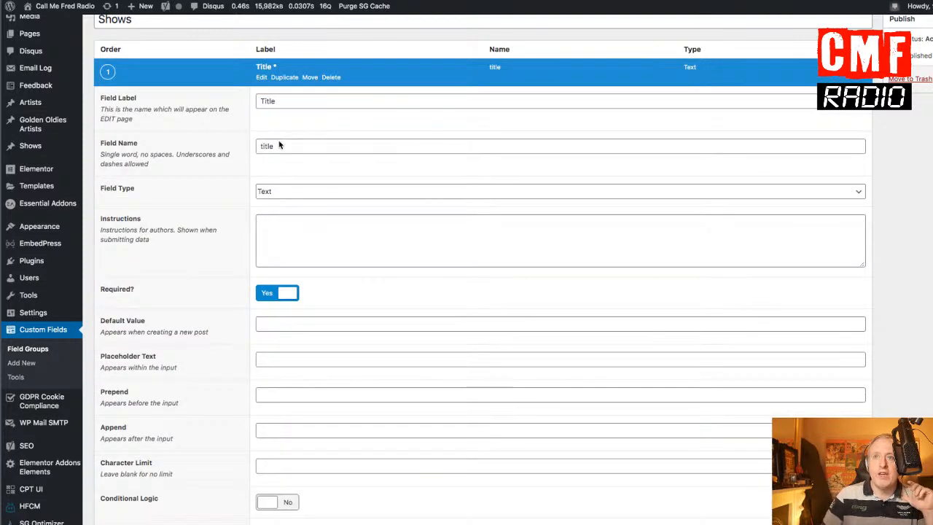
scroll(219, 162, down, 10)
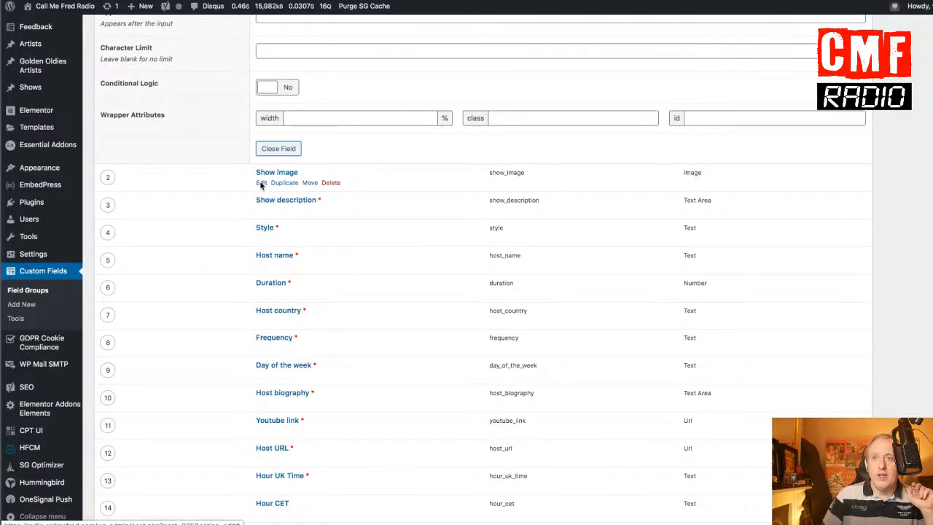
click(262, 183)
scroll(260, 185, down, 5)
scroll(261, 187, down, 3)
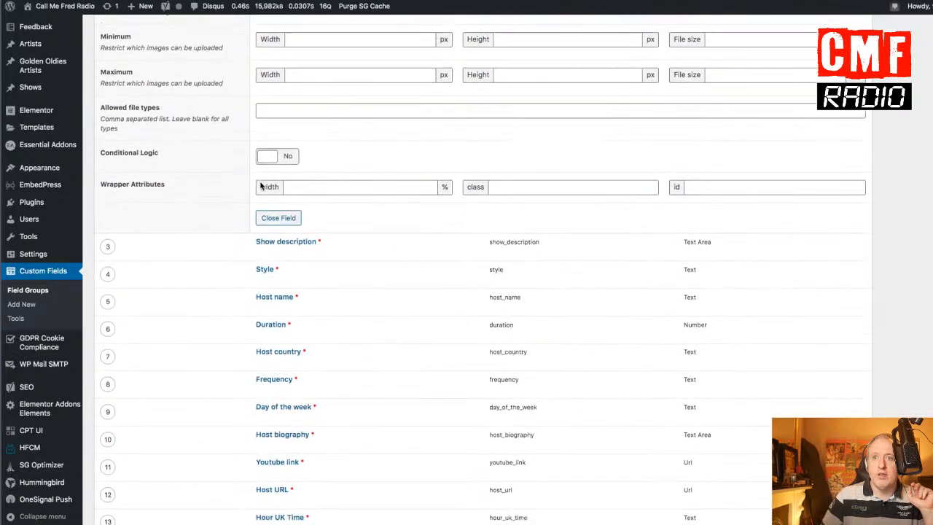
Step: Examine the field types from Show description to Last show on MixCloud, highlighting the type of the Next show field
mouse_move(260, 201)
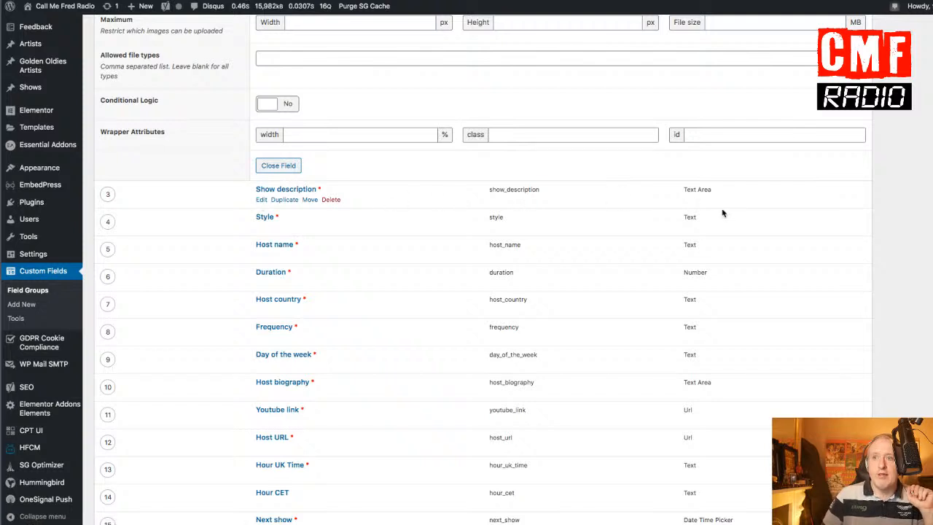
mouse_move(715, 233)
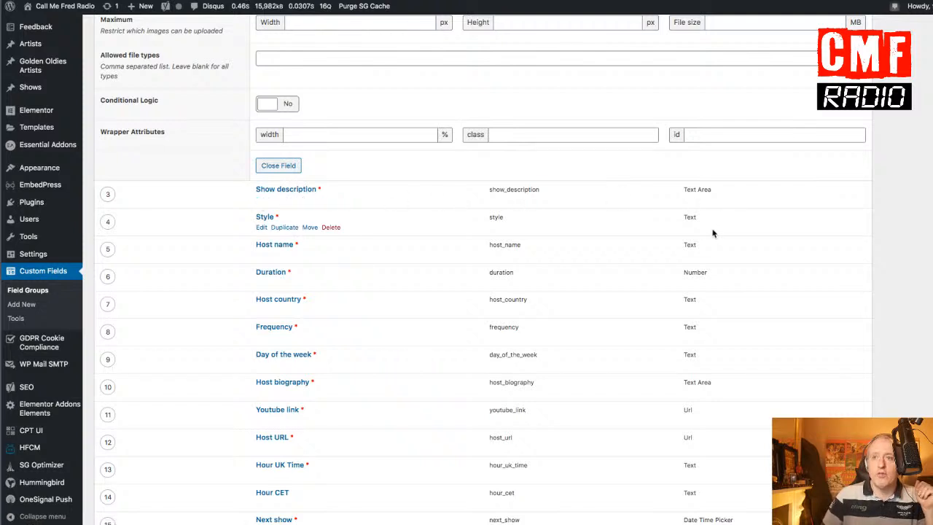
mouse_move(704, 250)
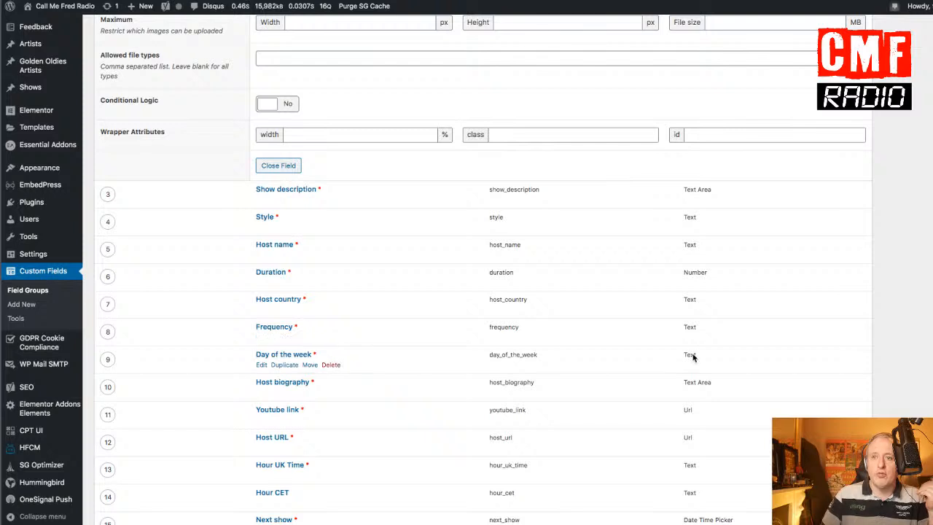
scroll(692, 356, down, 3)
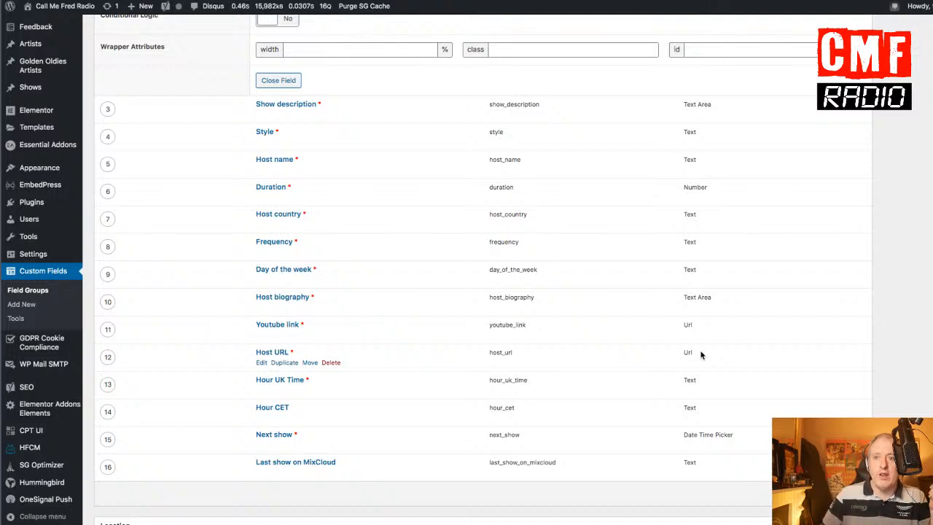
scroll(700, 355, down, 1)
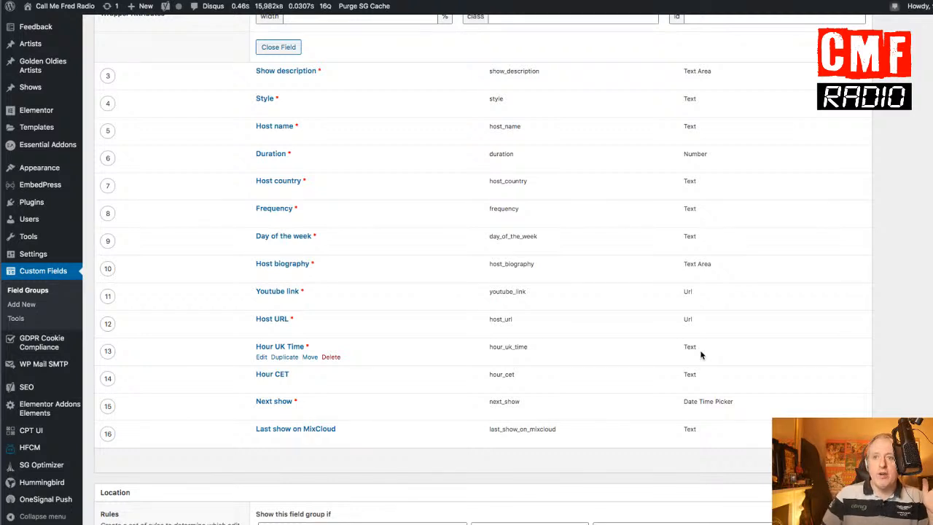
scroll(700, 355, down, 1)
scroll(700, 355, down, 1)
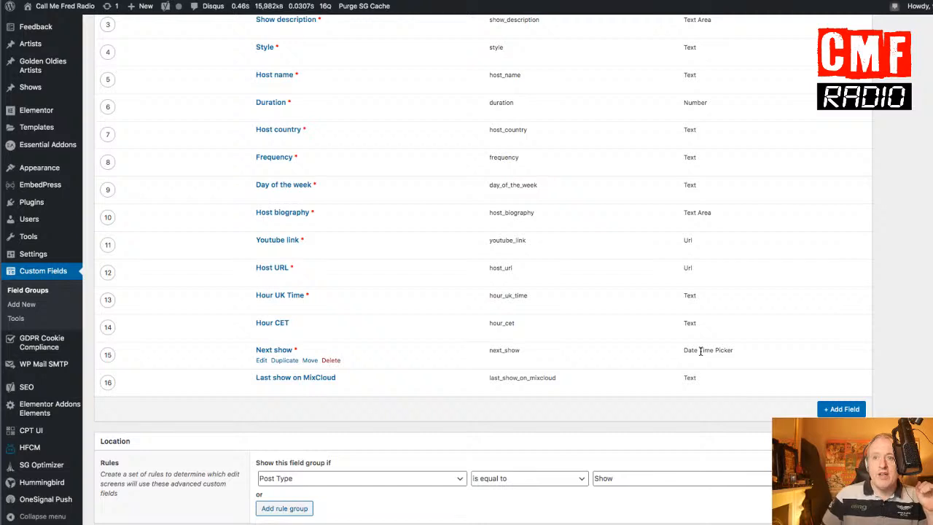
scroll(700, 352, down, 1)
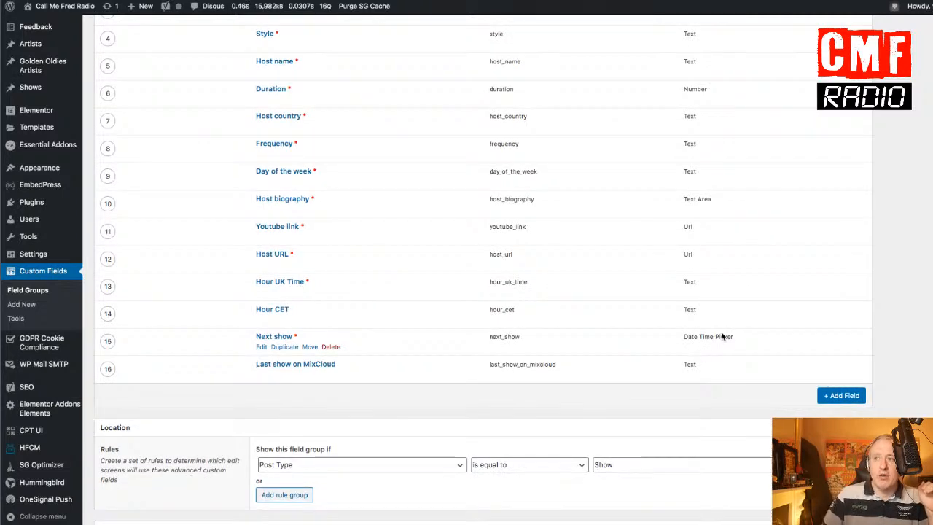
drag(737, 339, 678, 338)
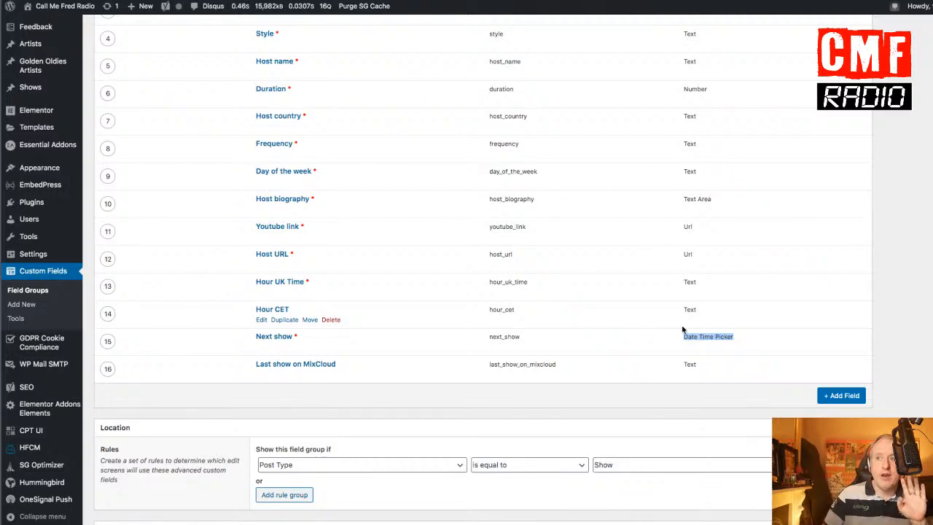
drag(596, 344, 232, 335)
click(232, 335)
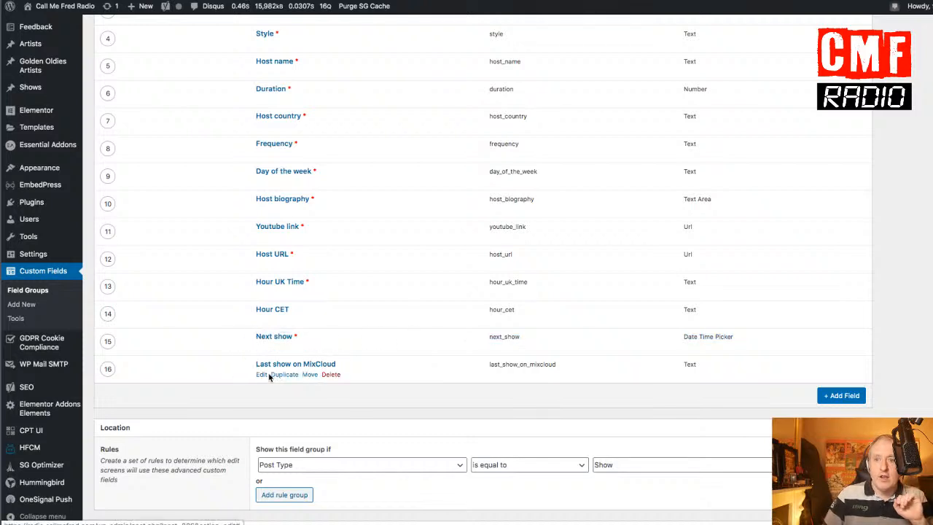
Step: Switch to the CMF Radio London page on Mixcloud and open the Embed Player sharing options of the latest show
scroll(270, 376, down, 1)
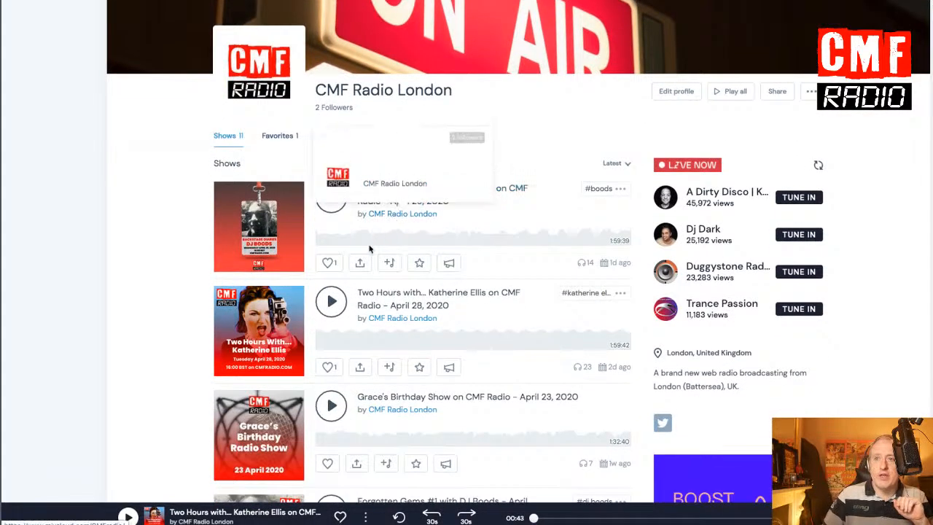
click(361, 262)
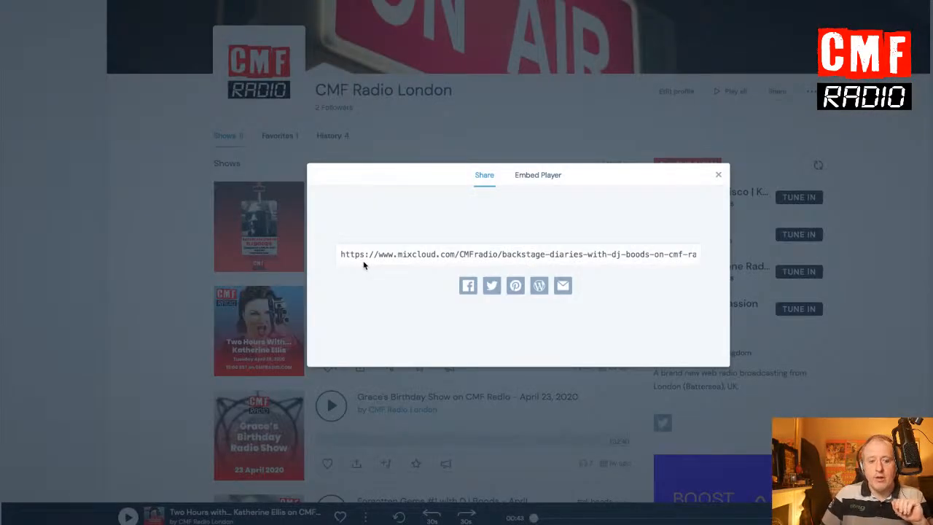
click(535, 174)
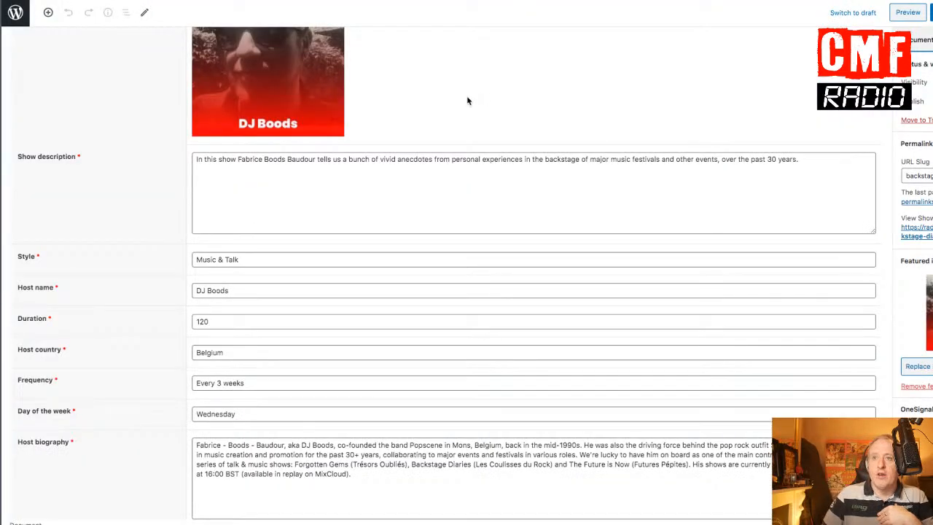
Step: Review the Backstage Diaries show in its edit screen, highlighting the post title, the Title field and the Show description
scroll(467, 101, up, 10)
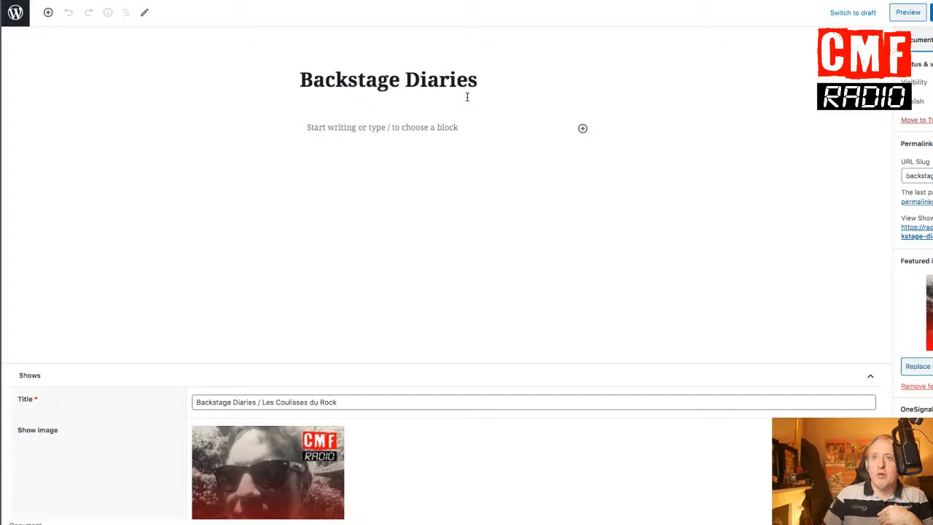
click(927, 12)
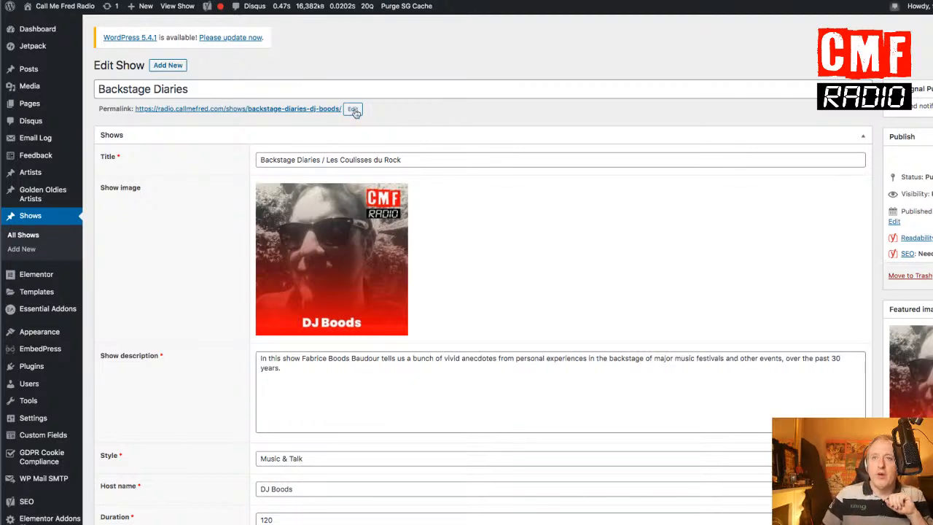
drag(206, 93, 104, 89)
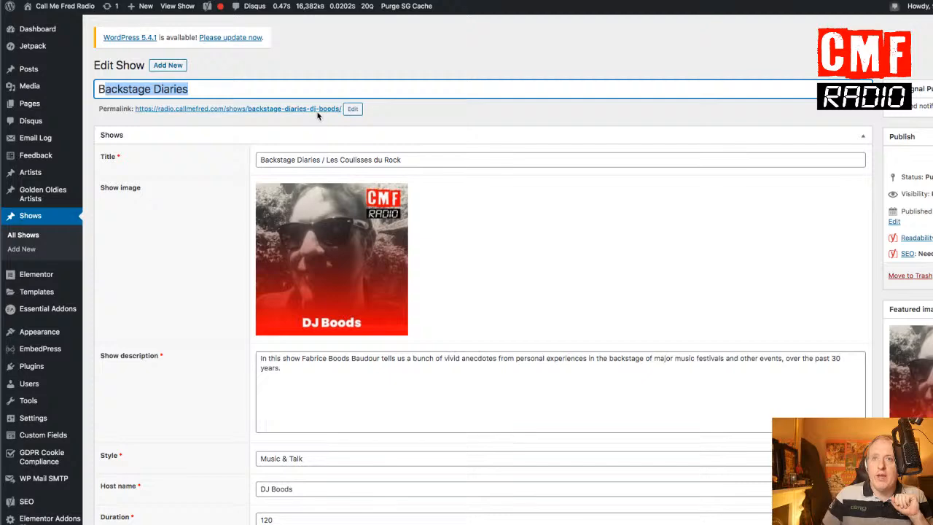
drag(427, 162, 300, 153)
scroll(299, 153, down, 2)
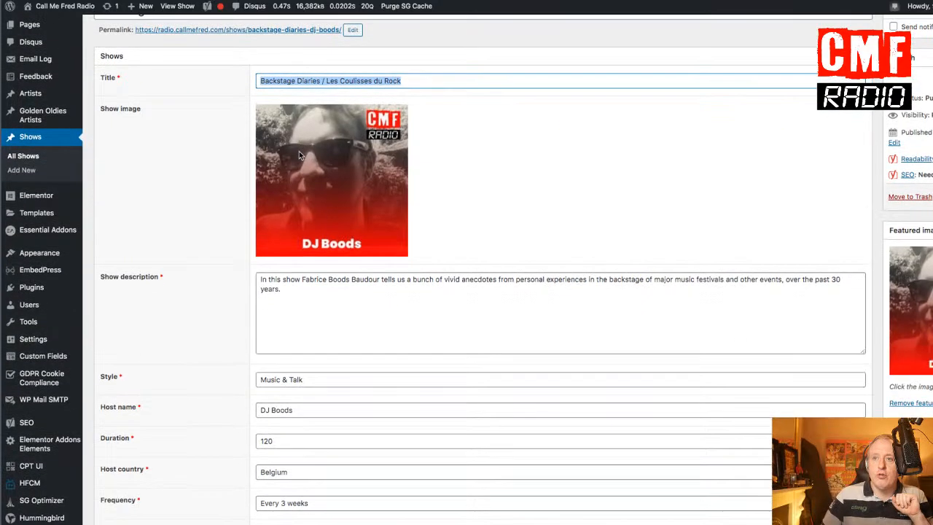
scroll(604, 159, down, 3)
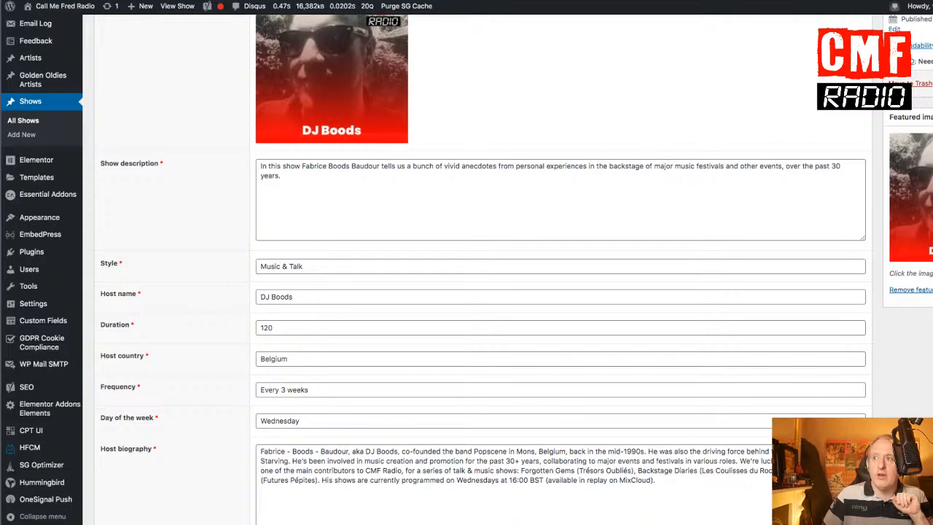
click(347, 179)
drag(346, 179, 312, 160)
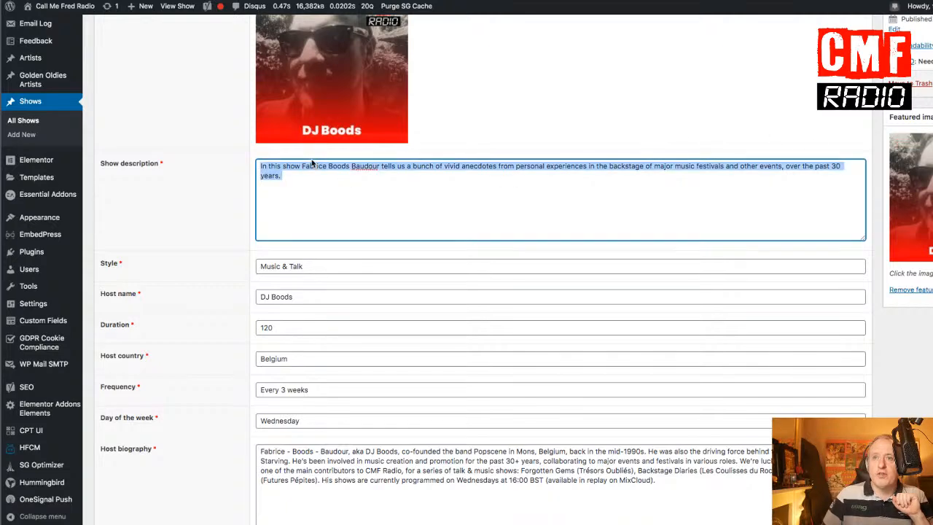
scroll(312, 162, down, 3)
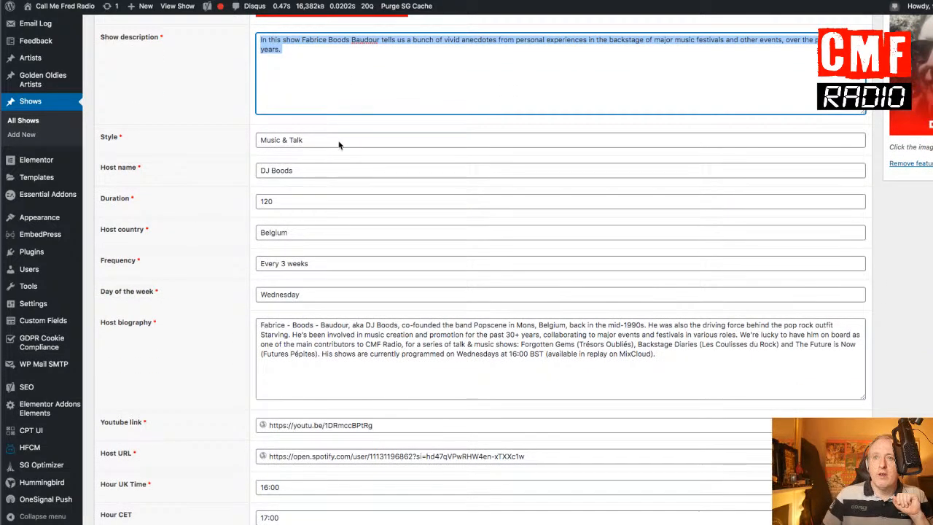
Step: Go through the Backstage Diaries show's remaining custom fields, from Style and Host name to Last show on MixCloud
click(338, 144)
click(334, 175)
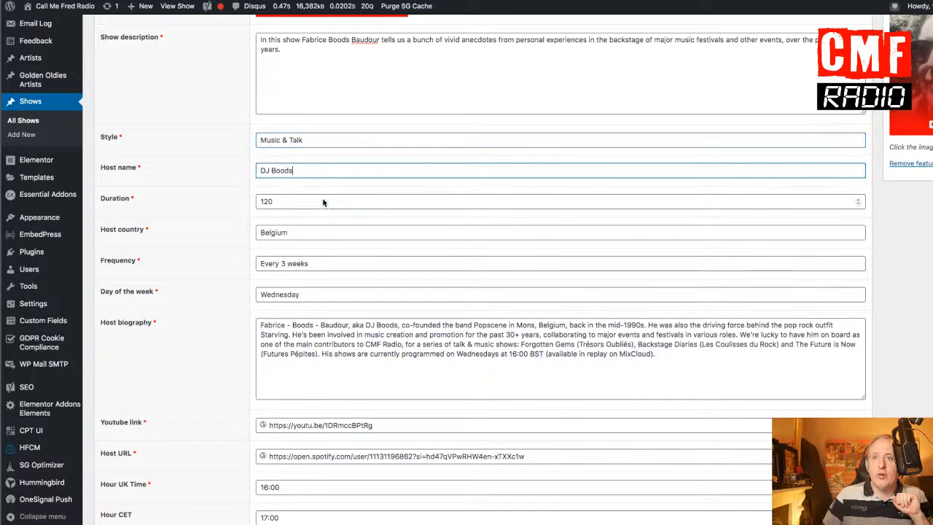
click(319, 206)
click(314, 236)
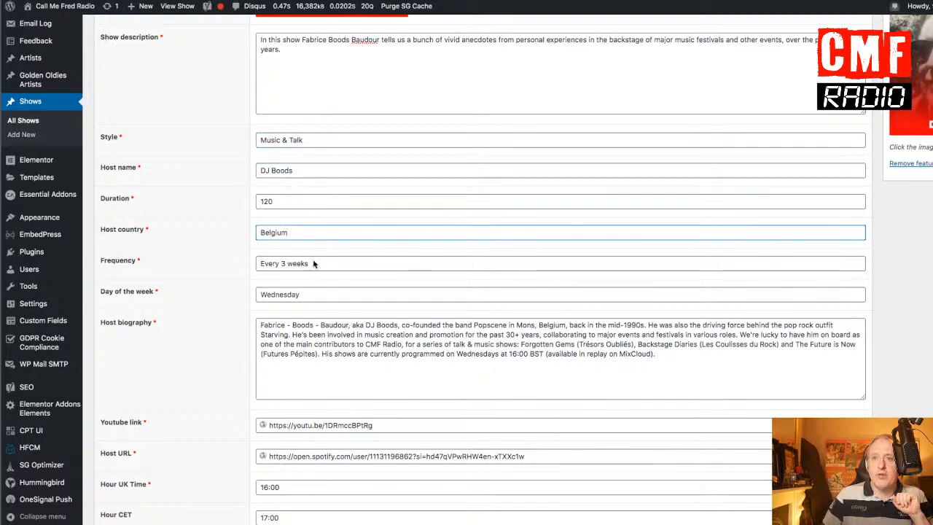
click(312, 268)
click(310, 294)
scroll(309, 292, down, 3)
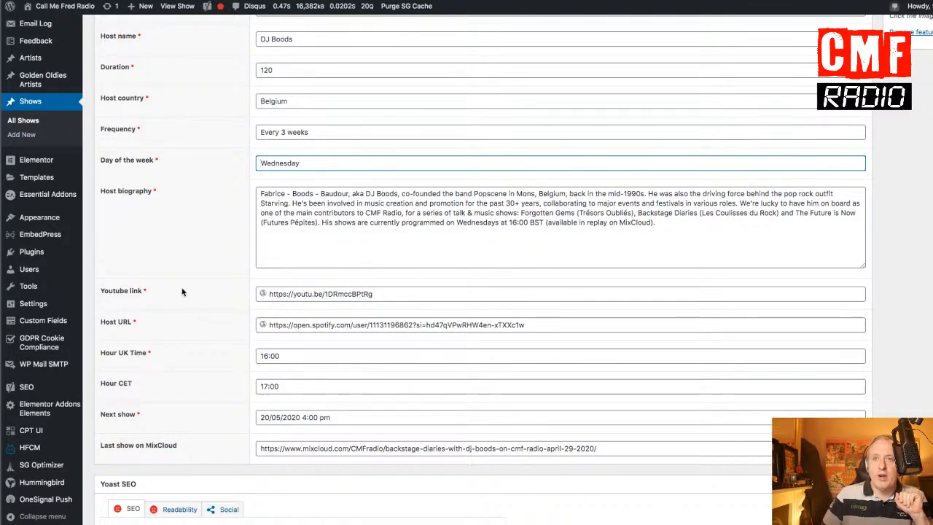
scroll(183, 293, down, 1)
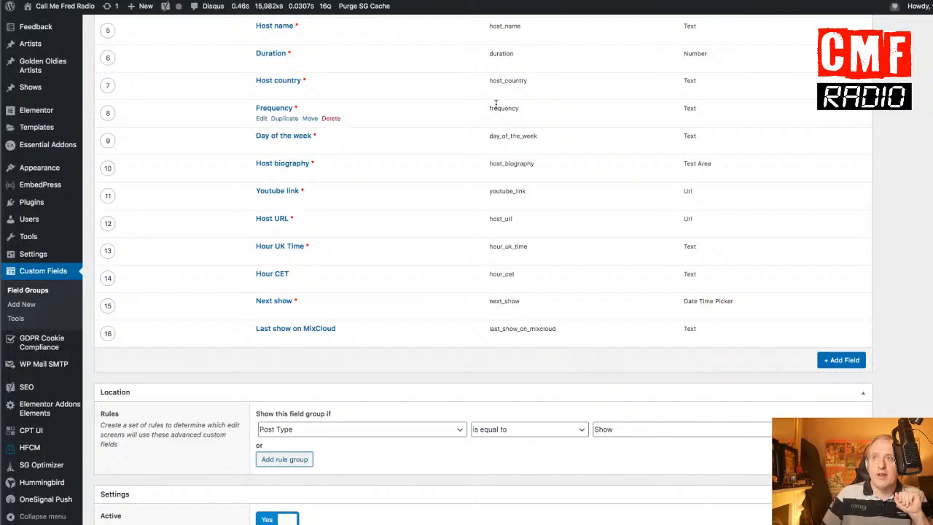
Step: Switch to the Shows field group in Custom Fields and compare its field definitions with the show's edit screen
scroll(496, 104, up, 5)
scroll(498, 108, up, 15)
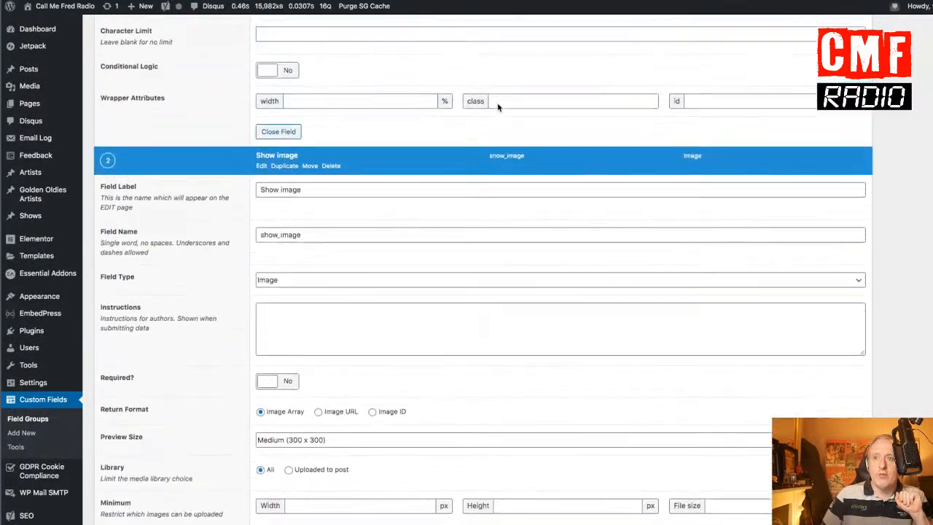
scroll(498, 107, up, 3)
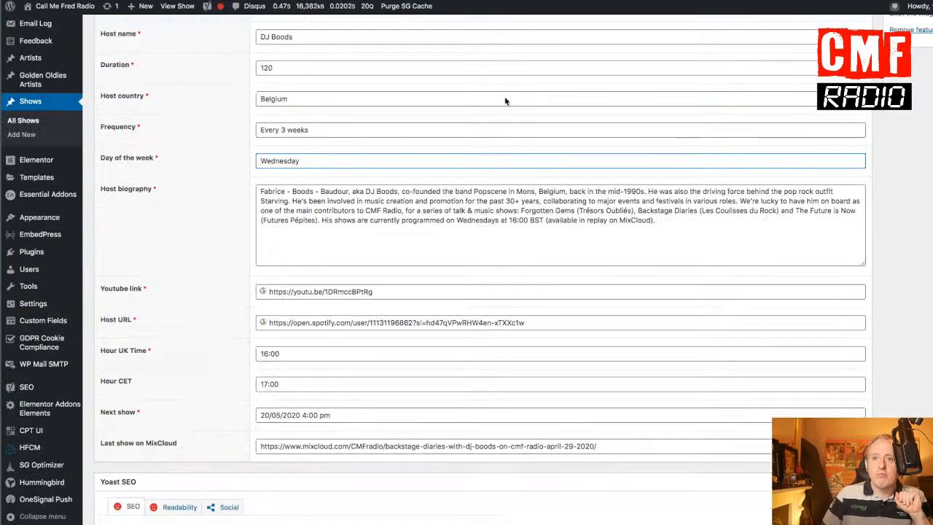
Step: Review the Backstage Diaries show's Yoast SEO settings, opening the snippet editor to check the focus keyphrase, SEO title and meta description
scroll(505, 99, down, 5)
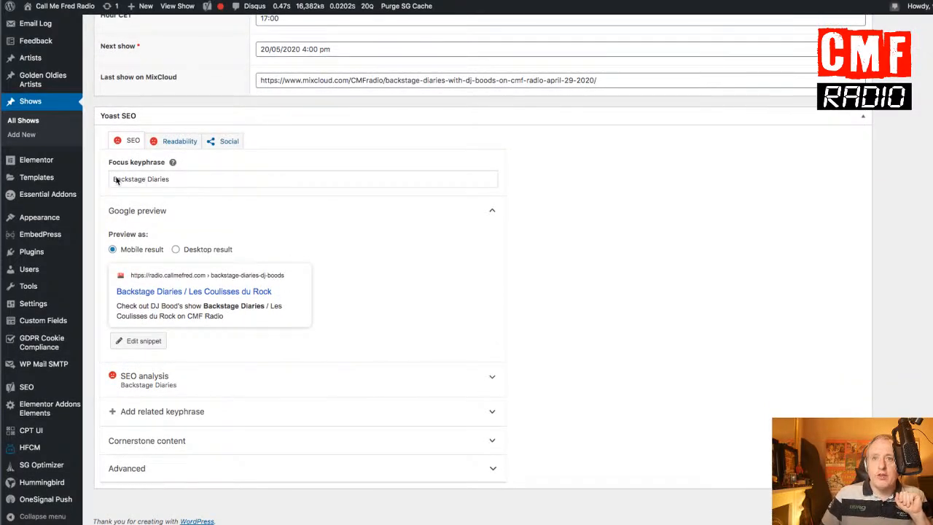
click(180, 180)
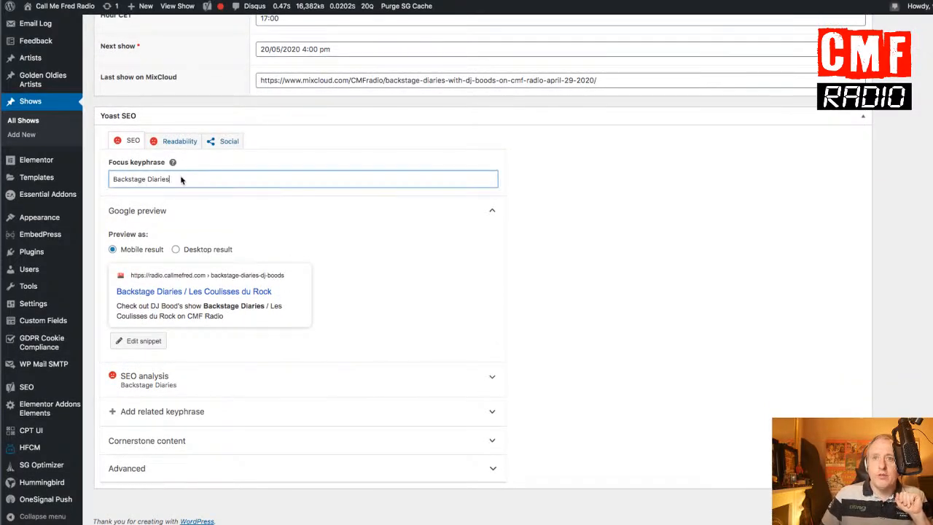
click(145, 292)
click(159, 480)
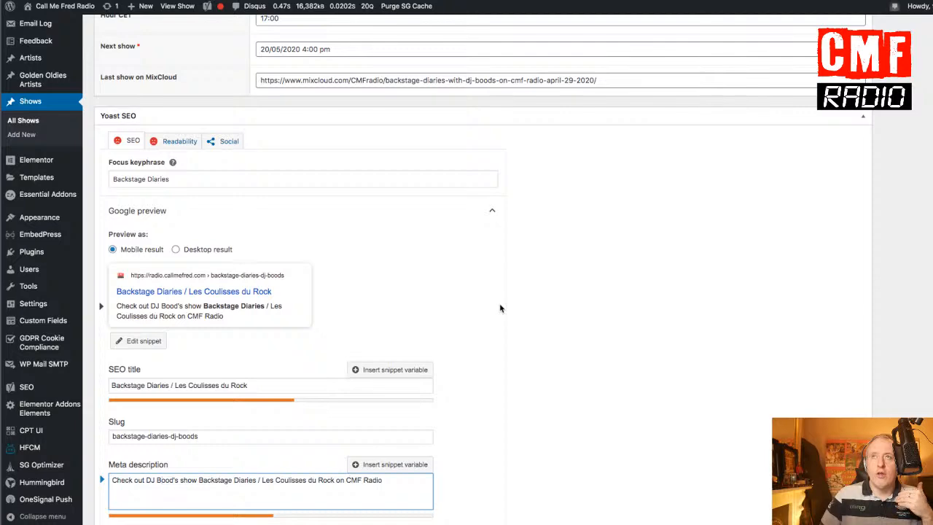
scroll(500, 308, down, 1)
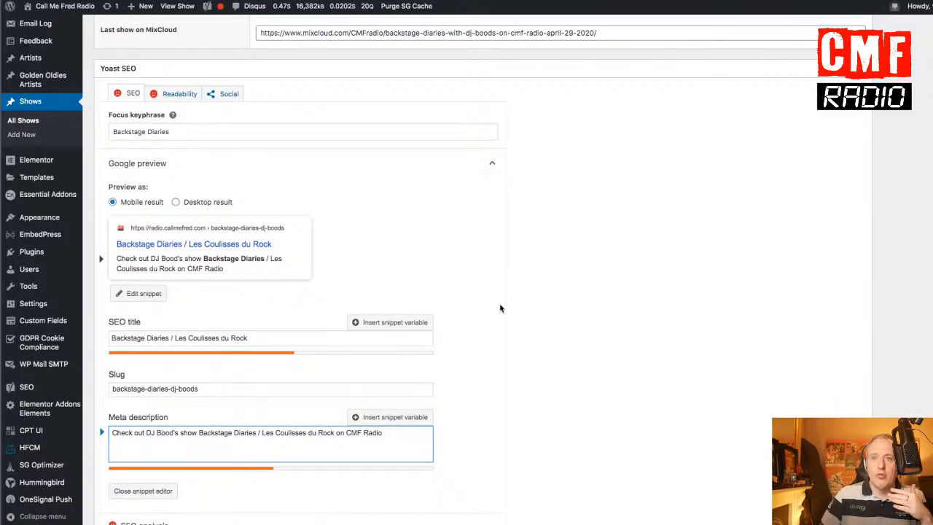
scroll(500, 309, up, 8)
scroll(500, 309, up, 2)
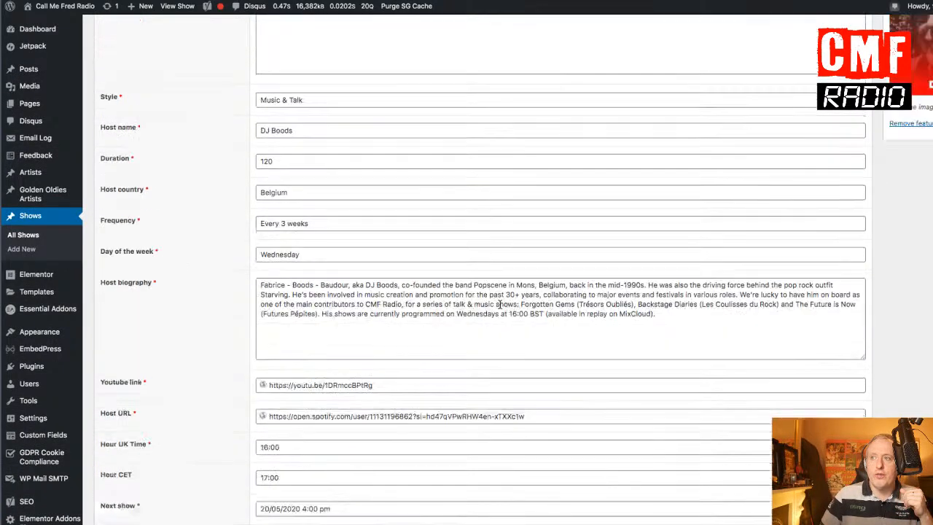
scroll(500, 306, up, 6)
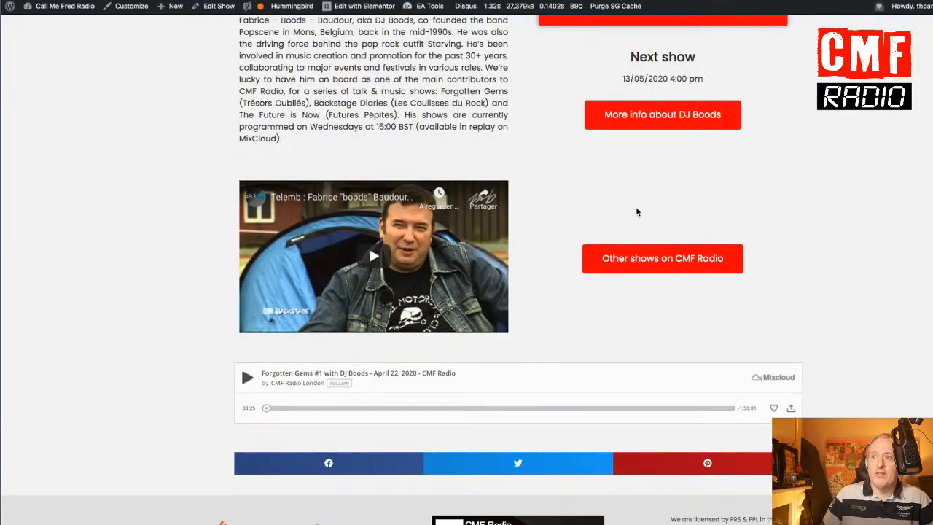
Step: Look over the published Forgotten Gems show page, from its header and show details downward
scroll(637, 212, up, 7)
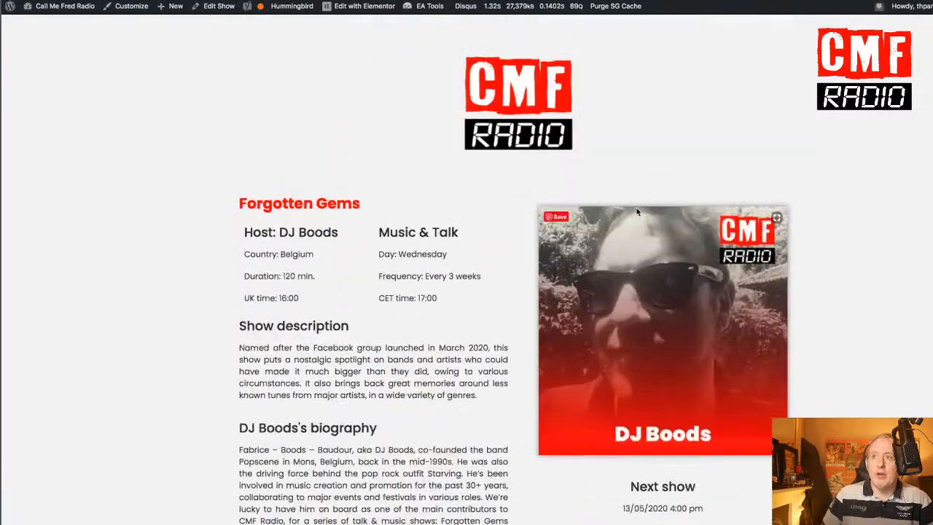
scroll(617, 225, down, 4)
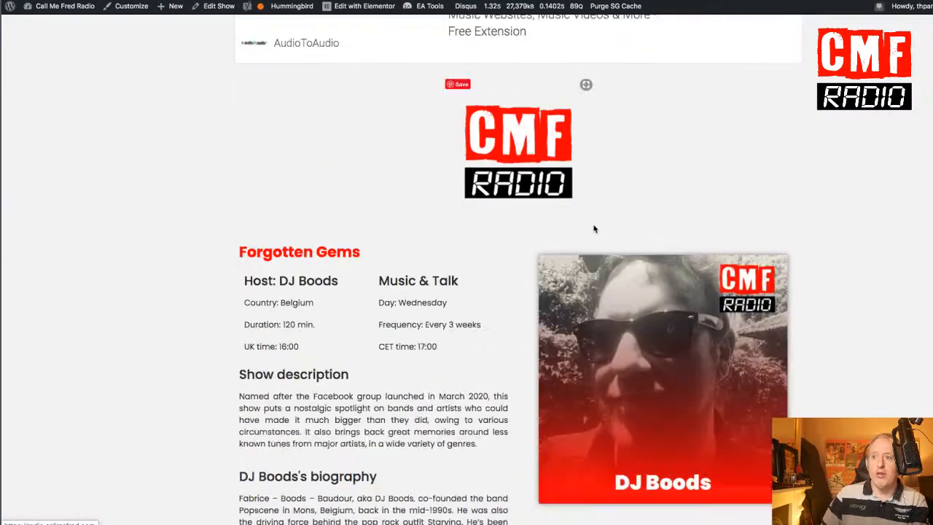
scroll(593, 228, down, 4)
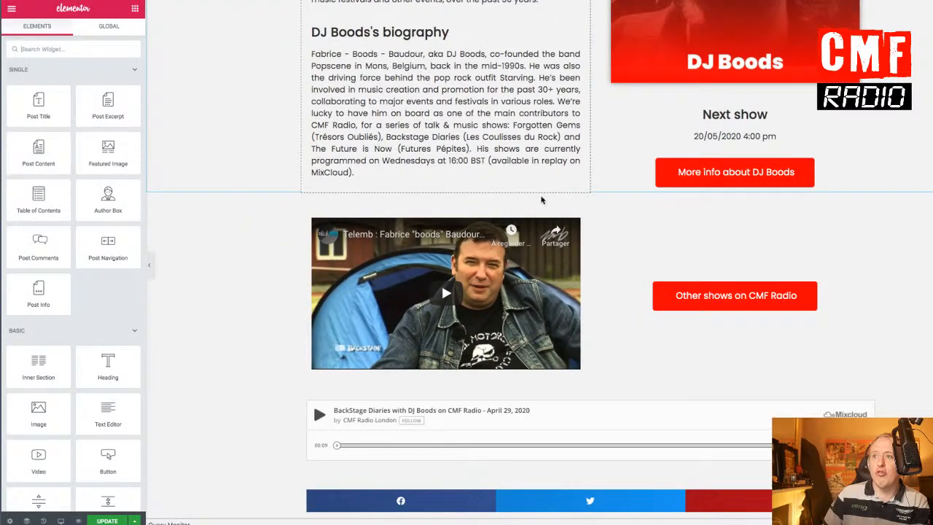
Step: Switch to the Show template in the Elementor editor and look over its layout with the Backstage Diaries preview
scroll(540, 200, up, 6)
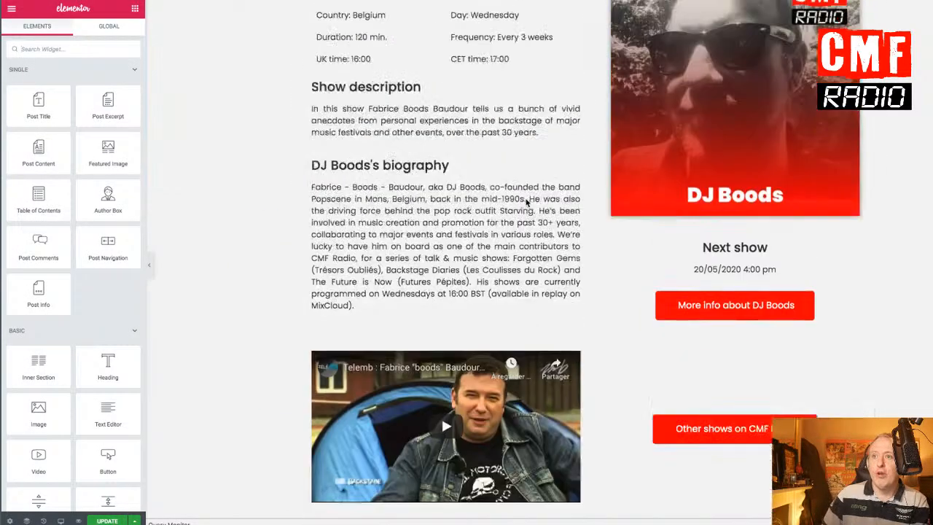
scroll(527, 203, up, 1)
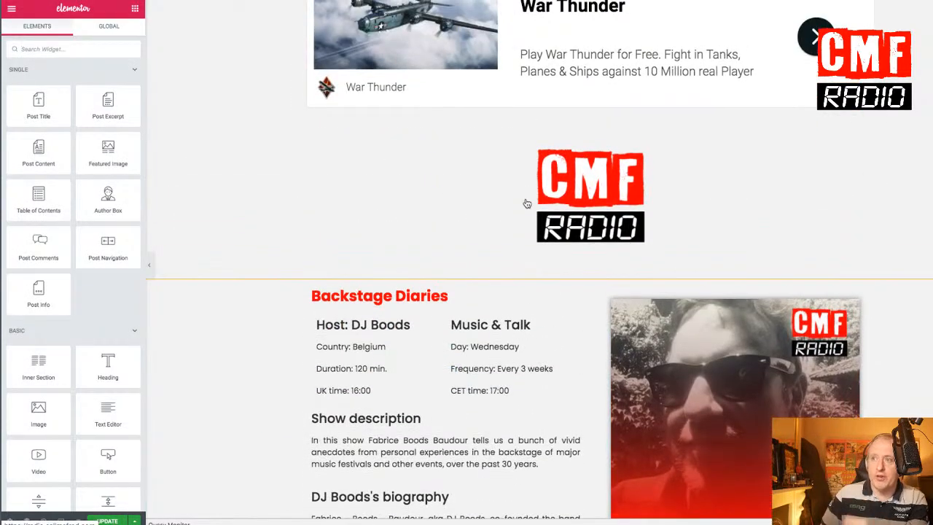
scroll(527, 203, up, 1)
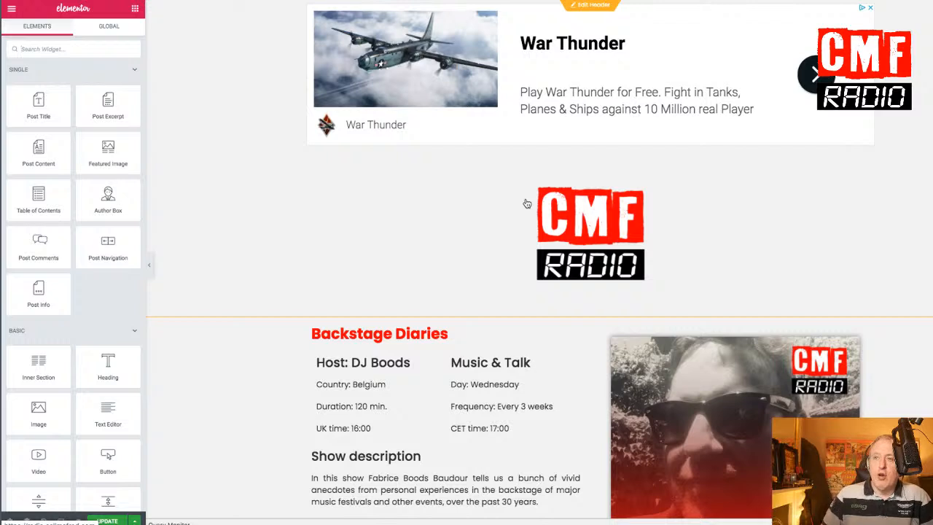
scroll(527, 204, down, 2)
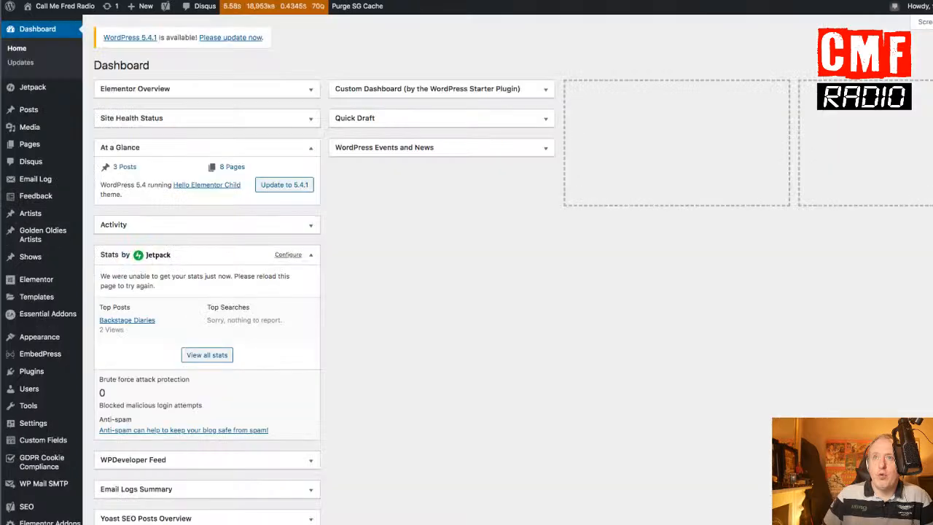
Step: Open the Theme Builder templates list from the WordPress dashboard and show only the Single templates
mouse_move(50, 282)
mouse_move(38, 297)
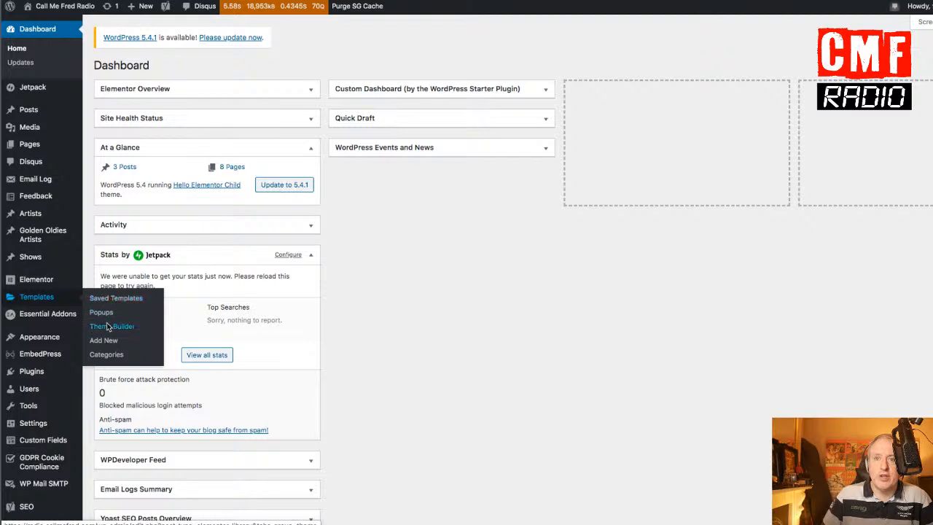
click(106, 326)
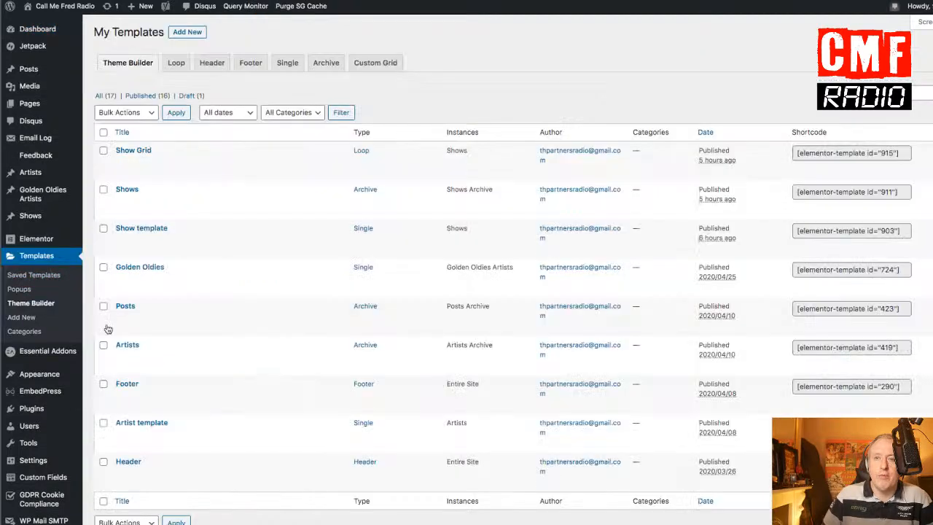
click(290, 65)
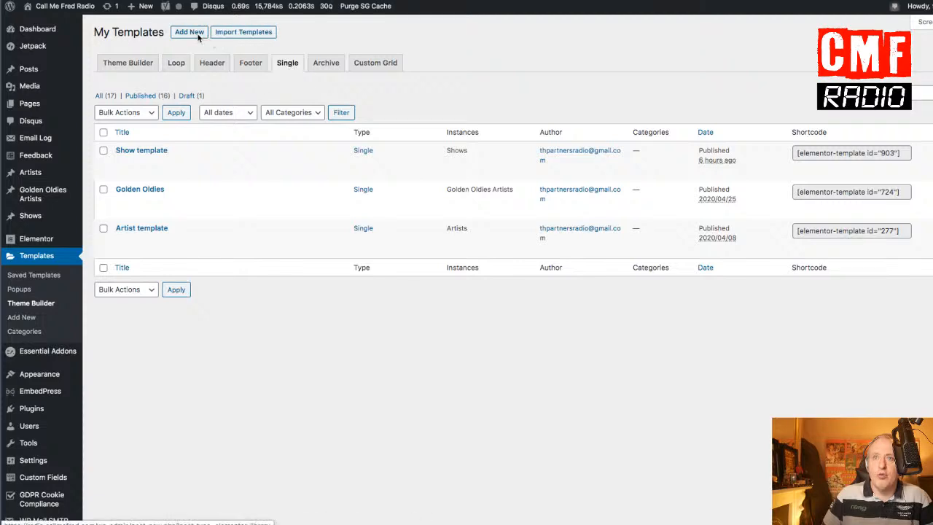
Step: Return to the Show template in the Elementor editor and open the settings of its Post Title widget
mouse_move(183, 189)
mouse_move(147, 175)
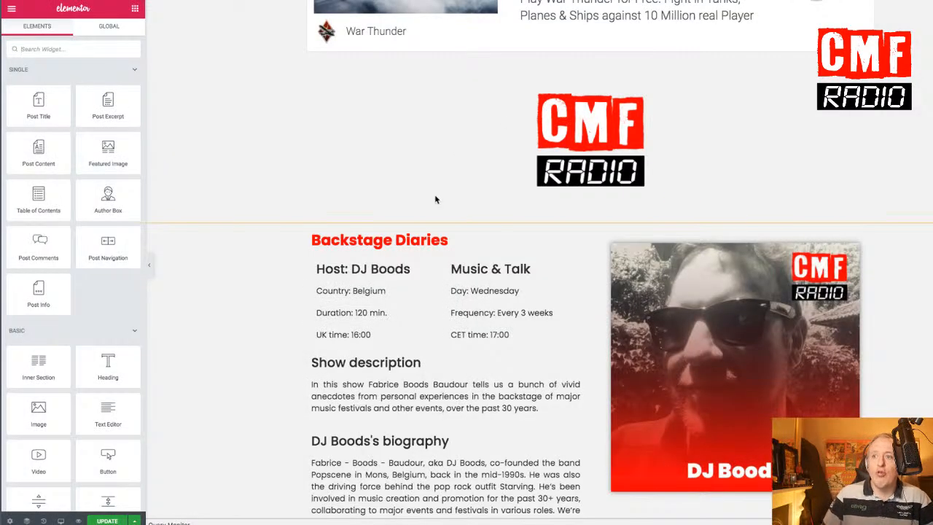
scroll(435, 194, down, 2)
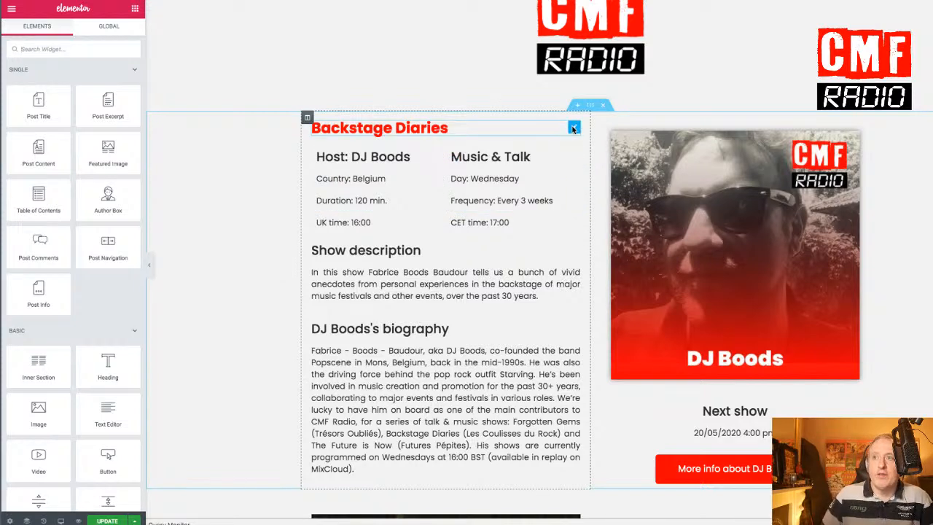
click(574, 128)
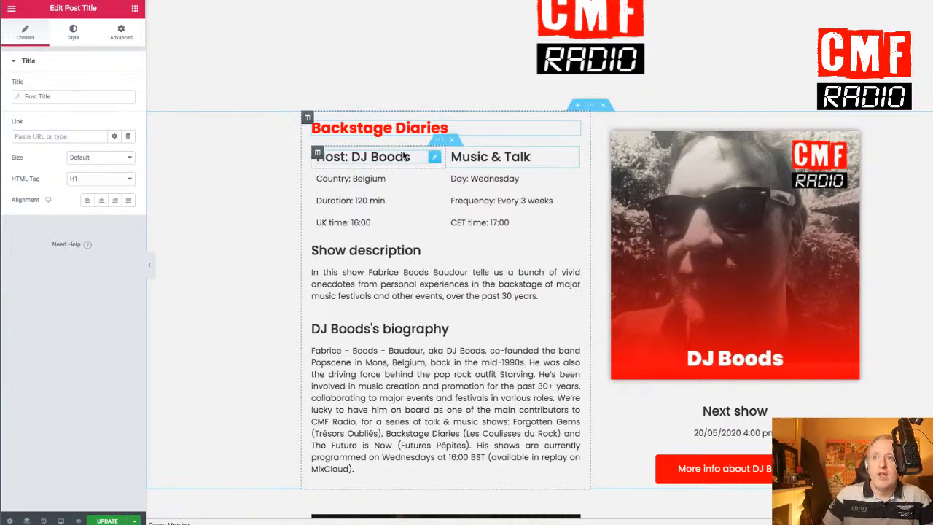
Step: Clear the host heading's dynamic title and relink it to an ACF Field tag with the Host name key
click(435, 158)
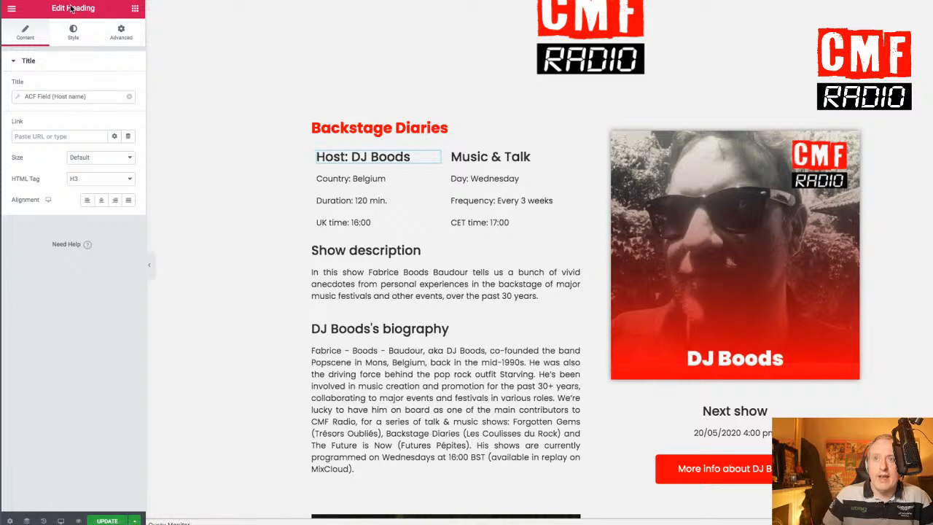
click(128, 97)
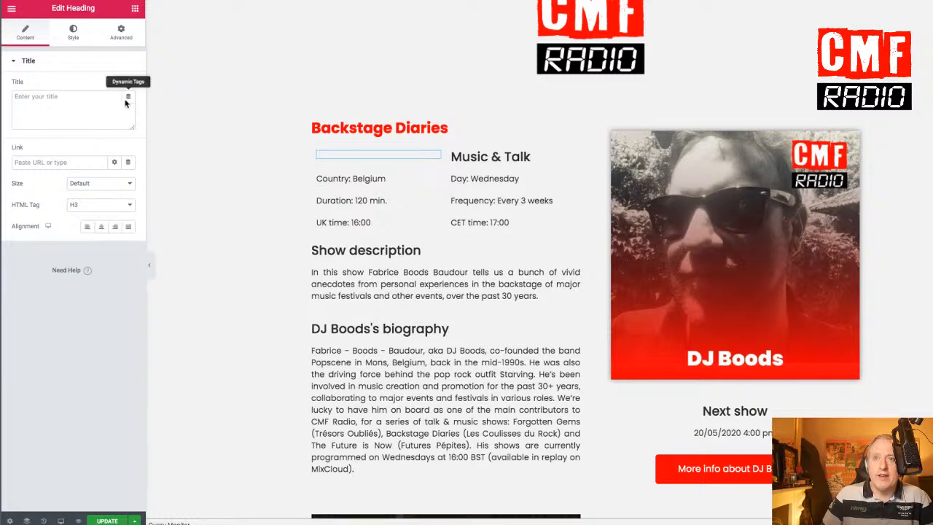
click(128, 98)
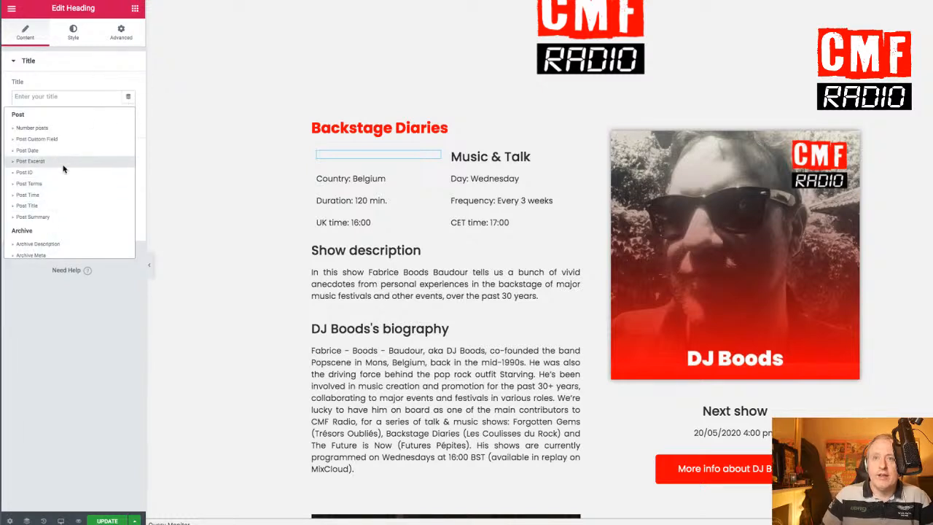
scroll(63, 168, down, 5)
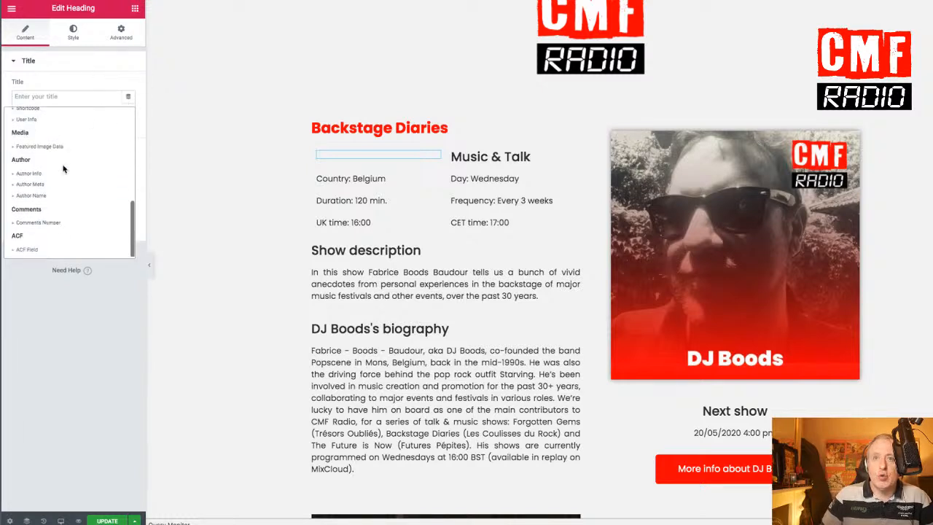
click(29, 251)
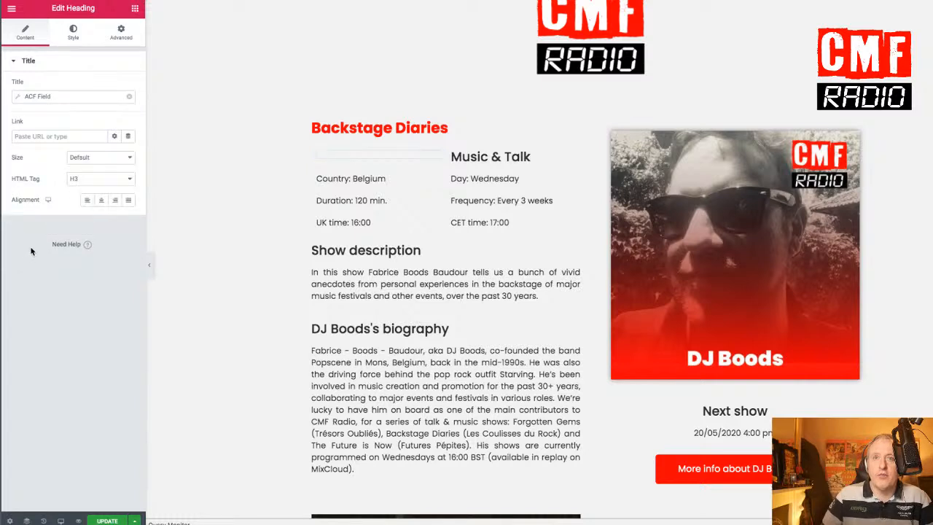
click(19, 98)
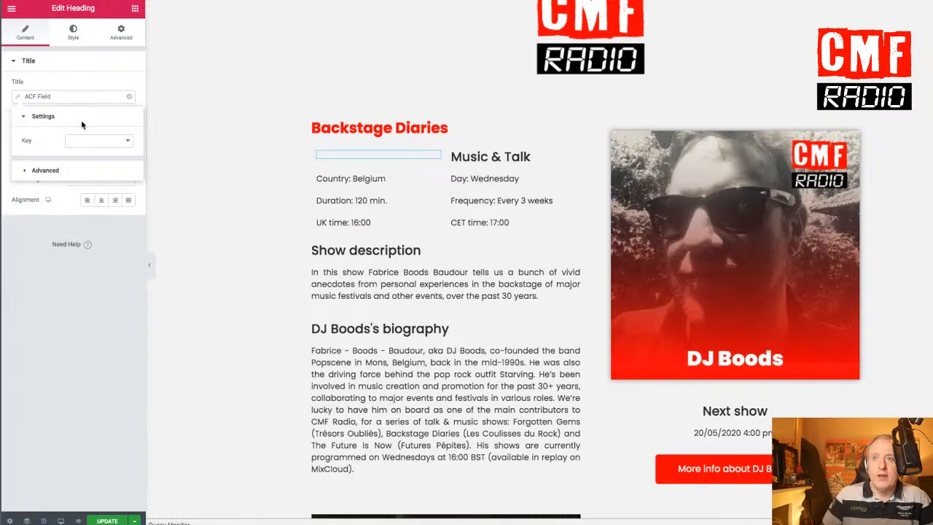
click(94, 139)
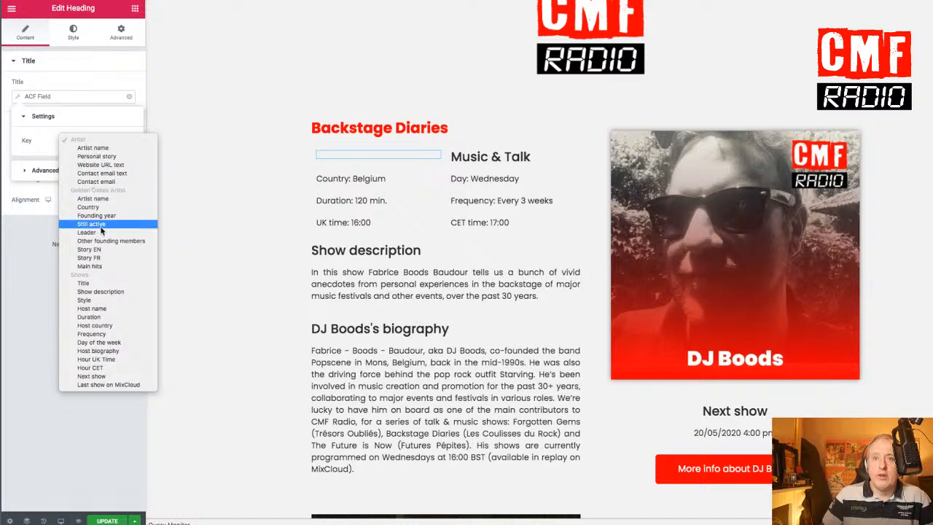
click(107, 310)
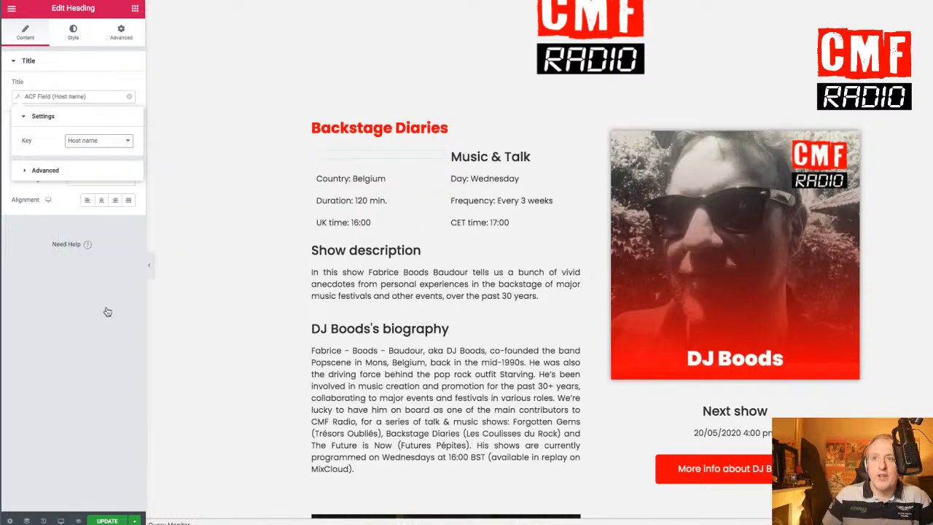
Step: Put the prefix "Hosted by " before the host name in the heading's dynamic tag, and shorten it to "Host: "
click(41, 169)
click(85, 166)
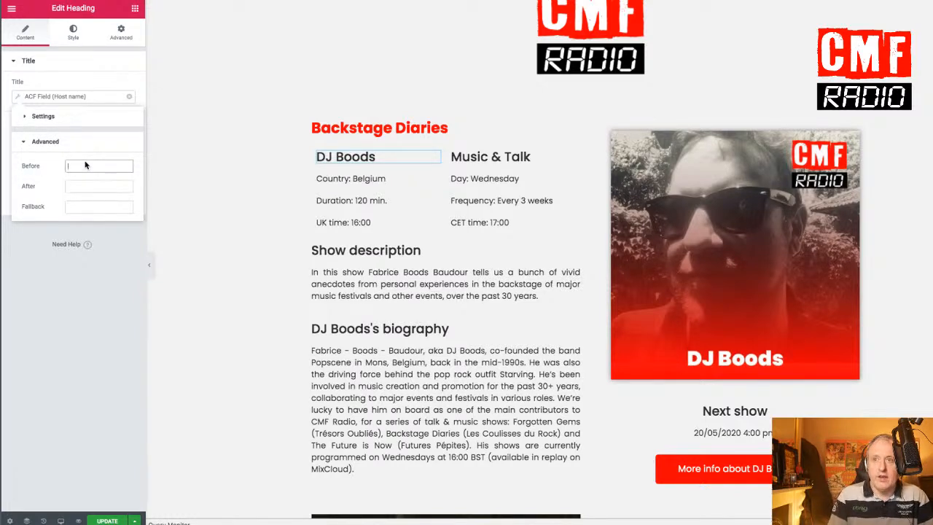
text(Hosted)
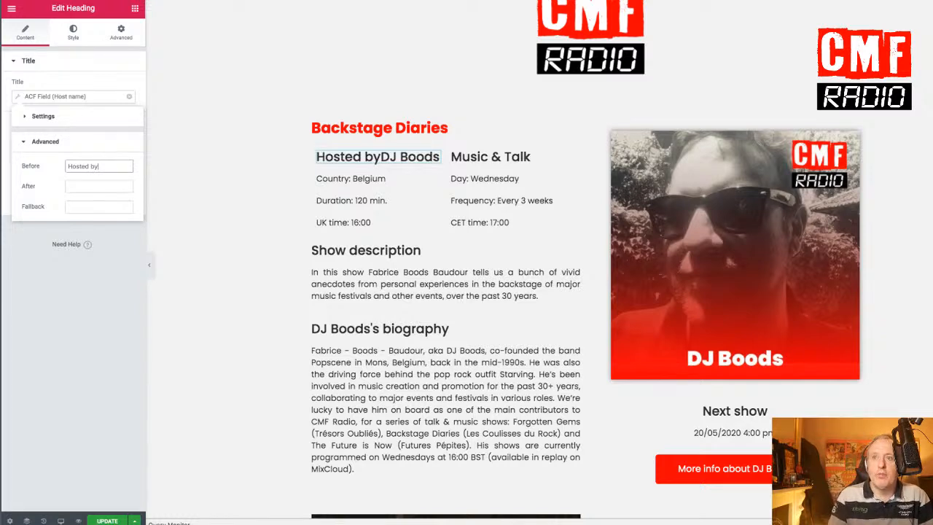
text( by)
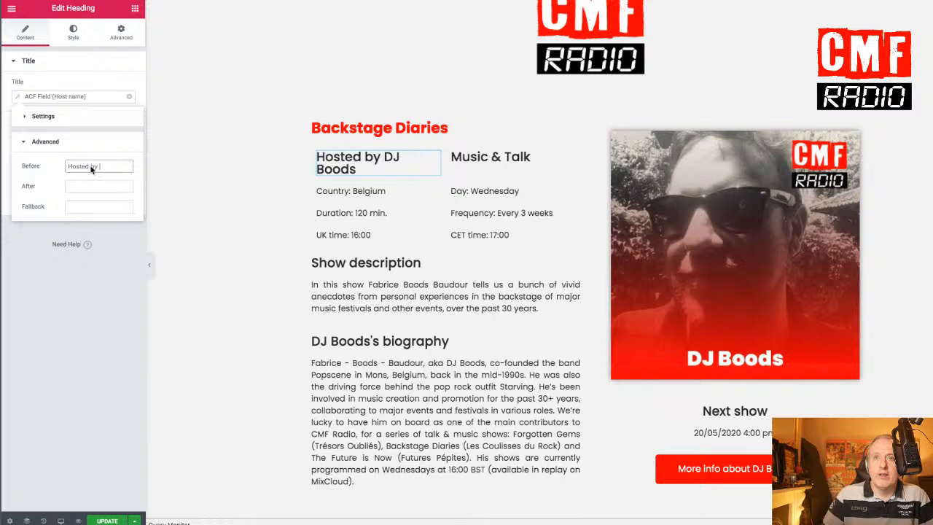
drag(111, 166, 82, 166)
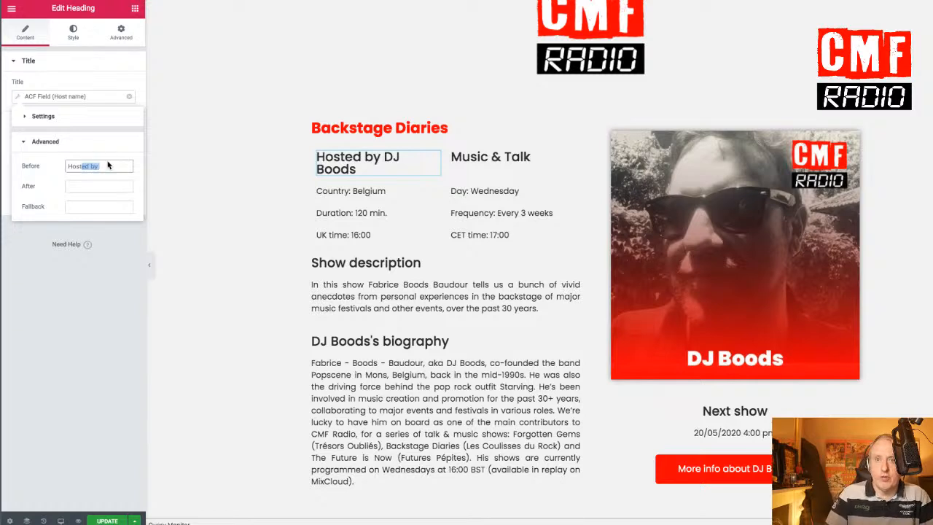
key(BackSpace)
text(:)
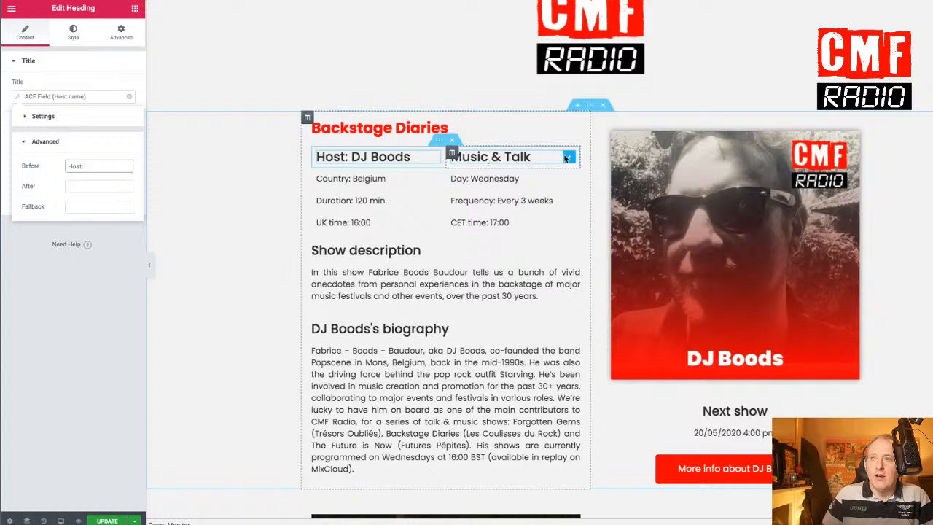
Step: Examine which ACF field key the show style heading beside the host heading uses
click(568, 158)
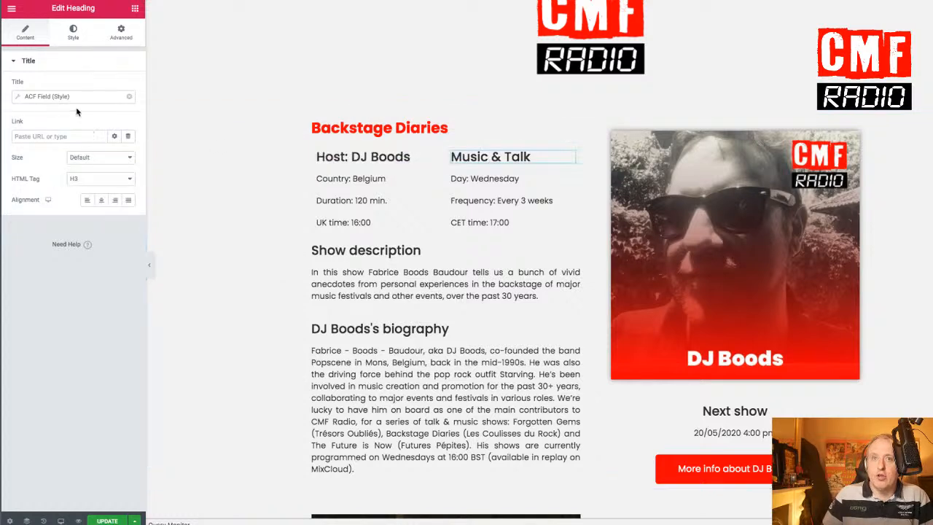
click(18, 98)
click(91, 142)
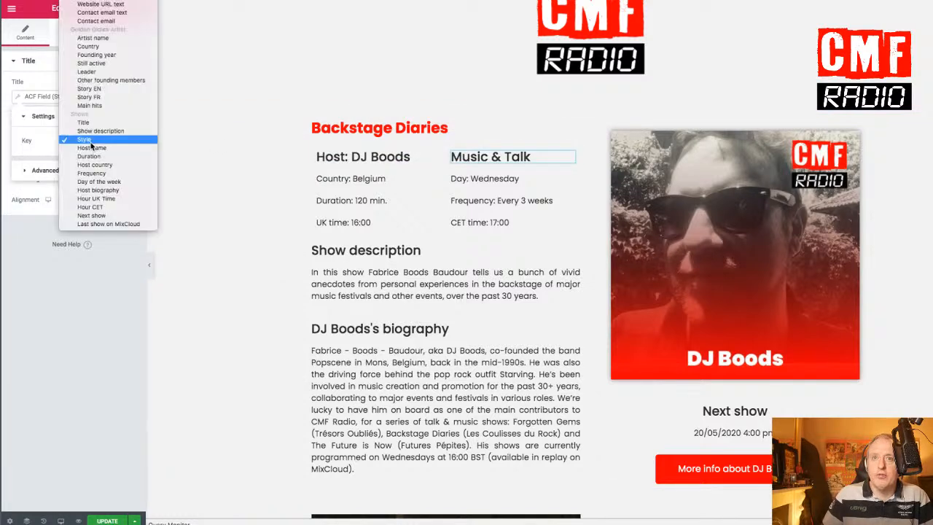
click(306, 164)
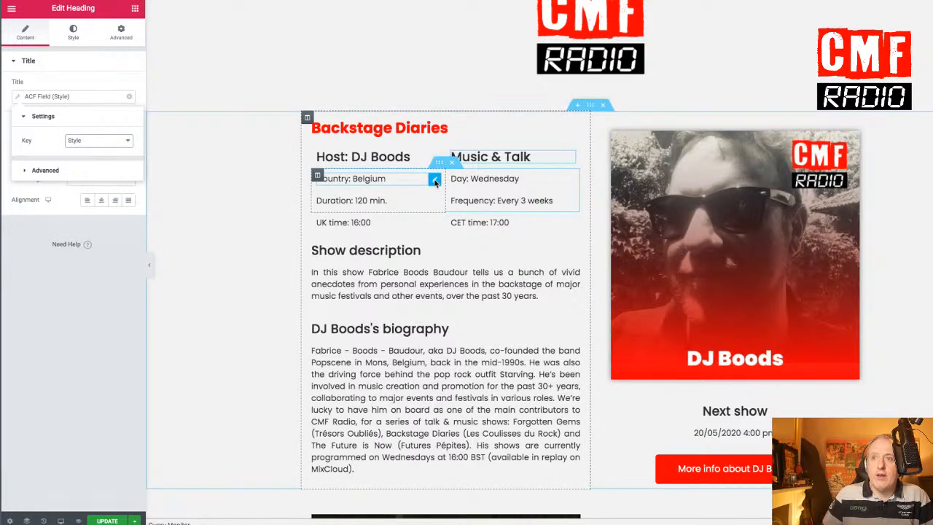
Step: Examine the prefix in the country text's dynamic tag and open the settings of the day text
click(434, 180)
click(21, 92)
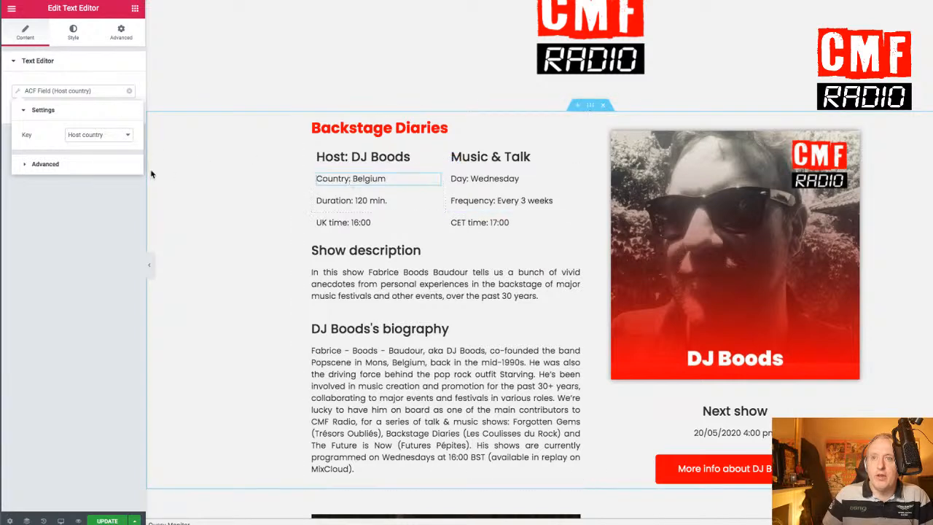
click(44, 165)
click(96, 165)
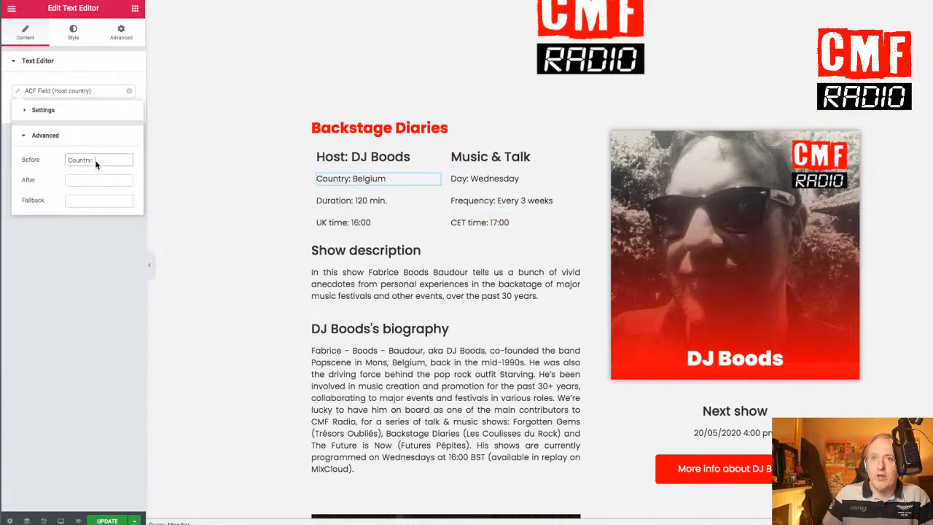
click(568, 180)
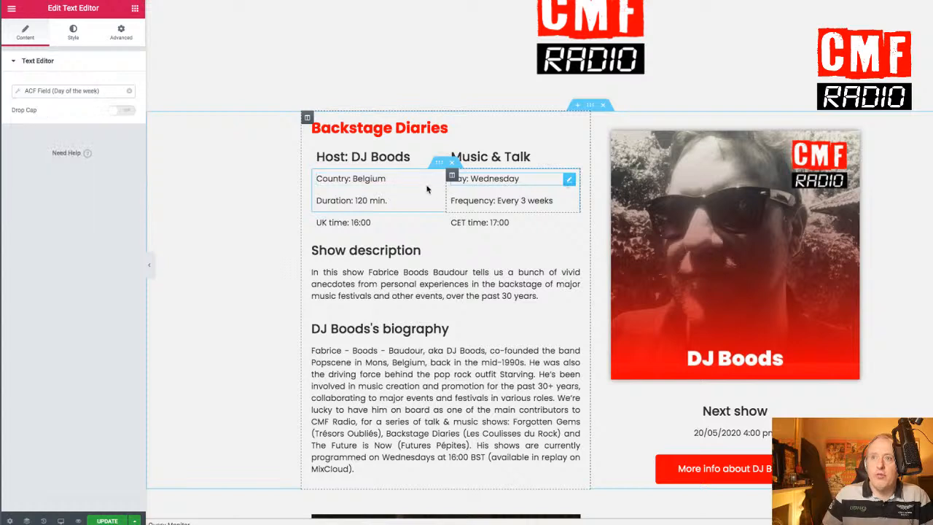
Step: Remove the period from the text after the show duration in its dynamic tag, leaving "min"
click(433, 201)
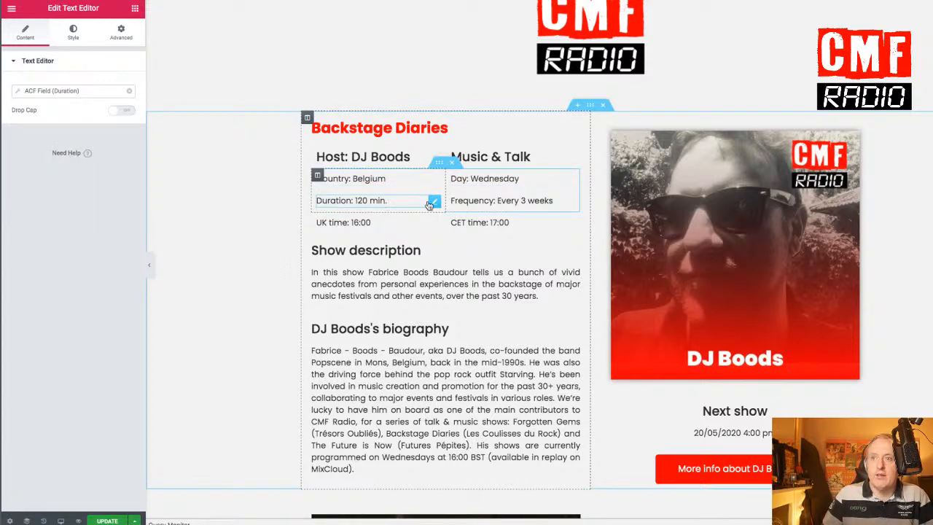
click(16, 91)
click(57, 163)
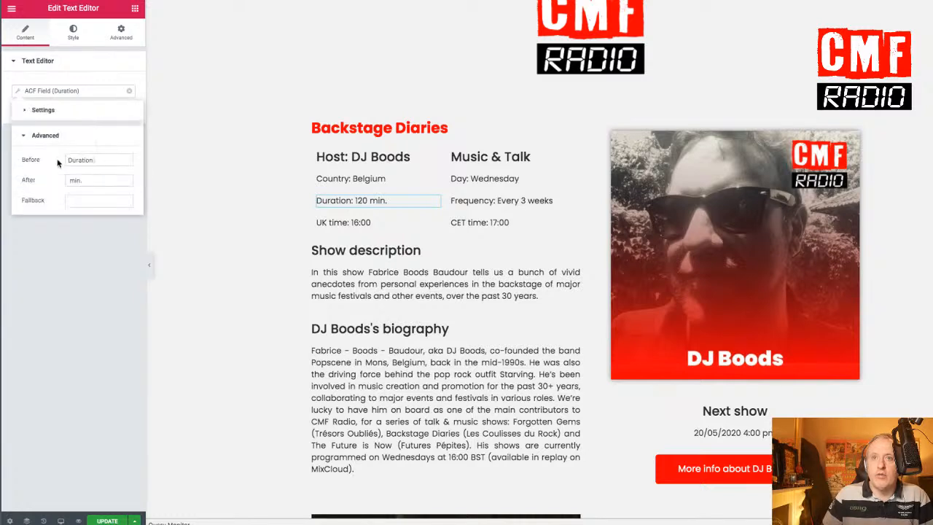
click(94, 181)
key(BackSpace)
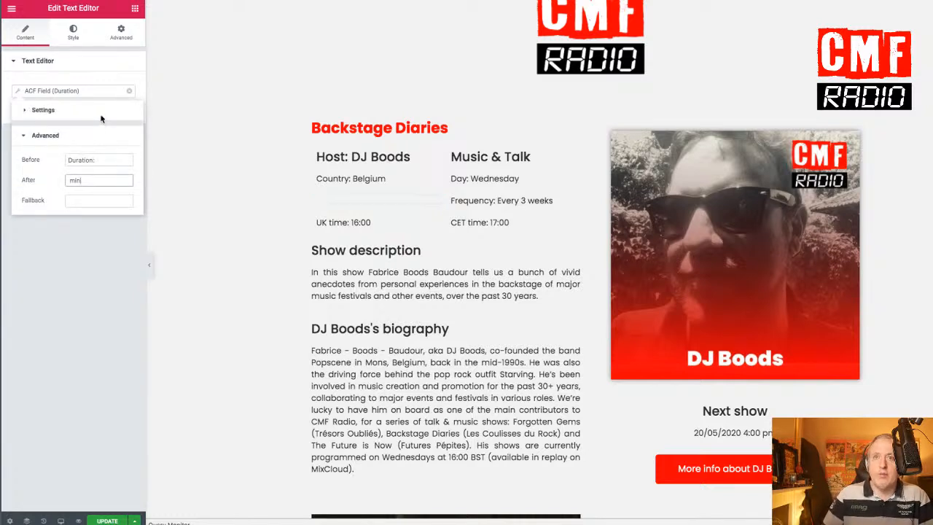
click(43, 138)
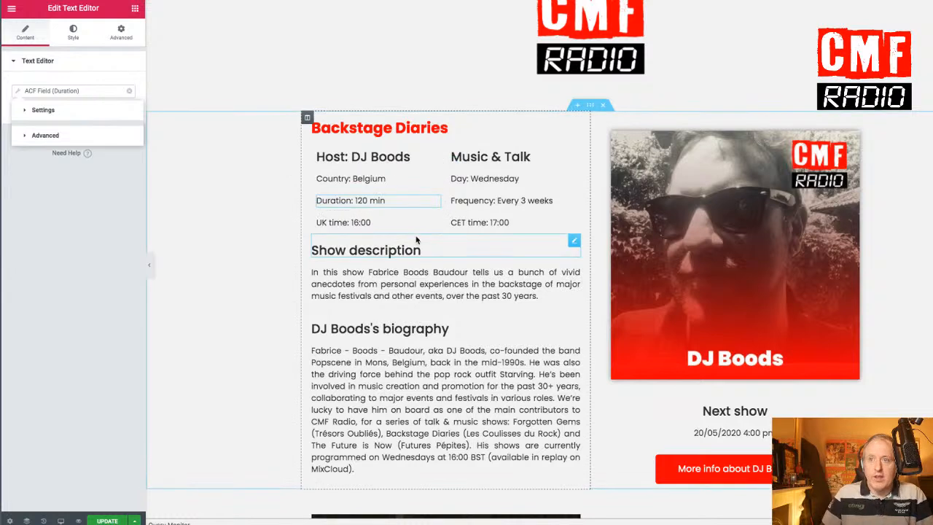
Step: Examine the static Show description heading and the text added after the host name in the biography heading's dynamic tag
click(574, 240)
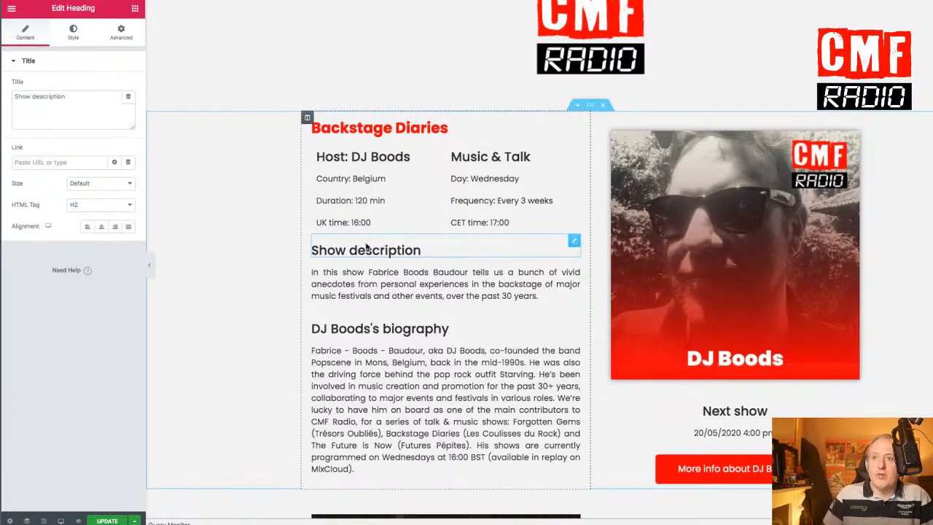
click(574, 319)
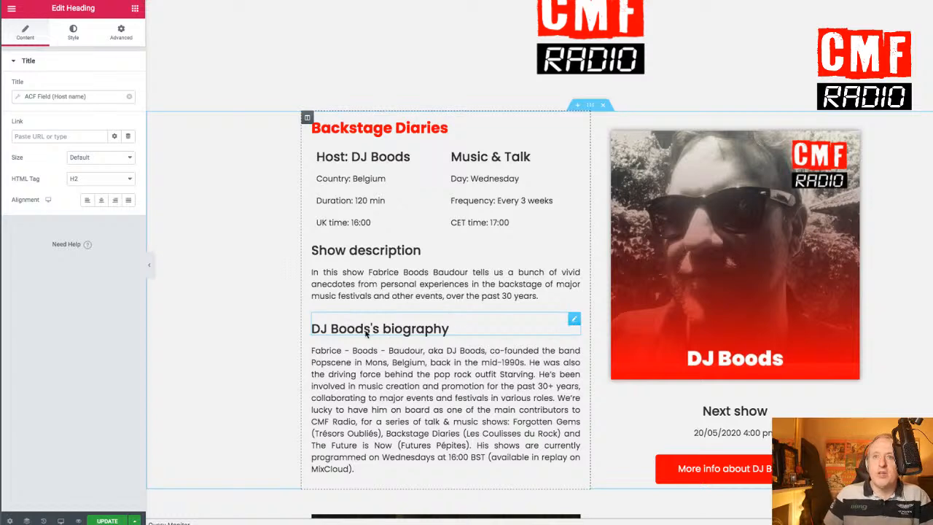
click(22, 99)
click(40, 170)
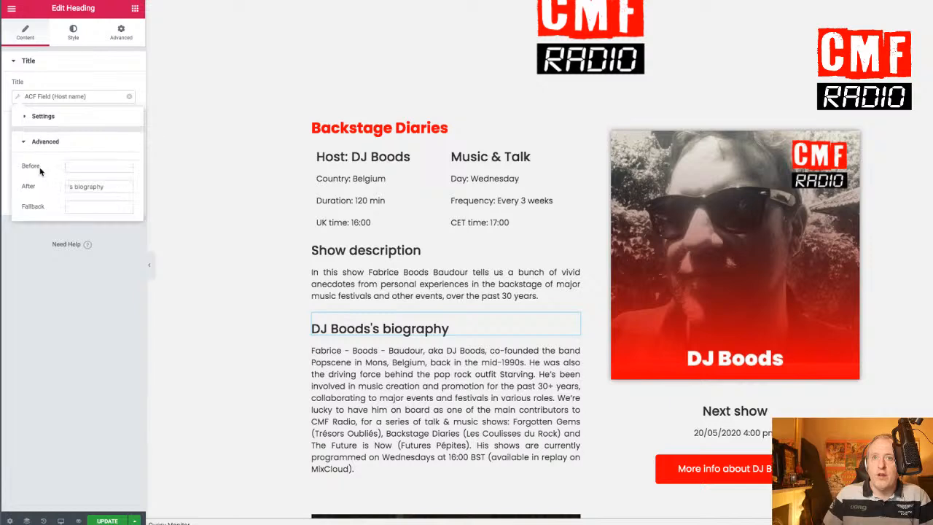
triple_click(99, 191)
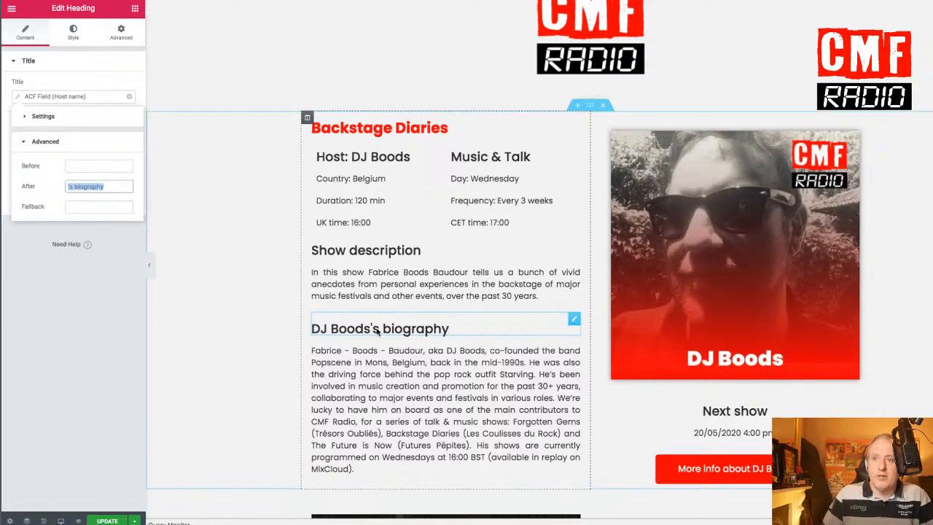
Step: Highlight the static and dynamic parts of the biography heading in the preview and open the biography text's settings
drag(384, 330, 451, 333)
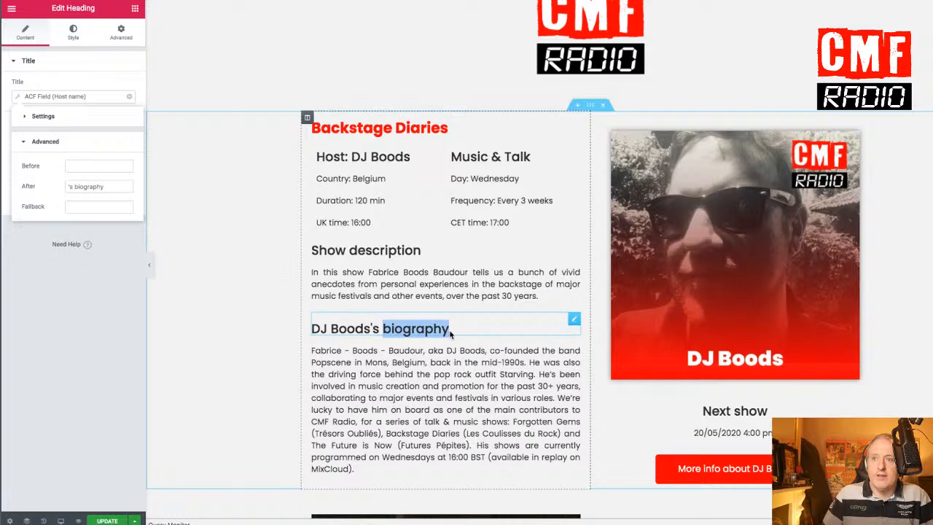
click(379, 330)
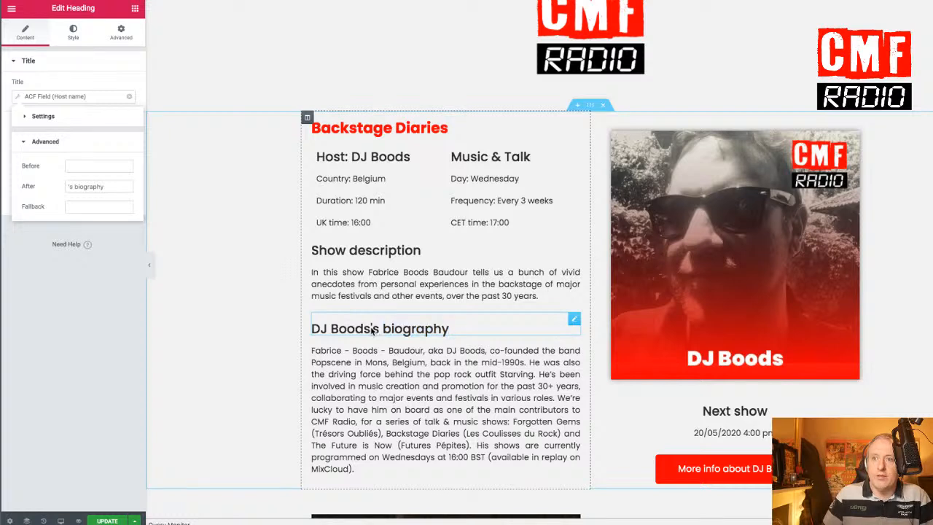
drag(372, 330, 438, 333)
drag(373, 330, 298, 329)
click(342, 348)
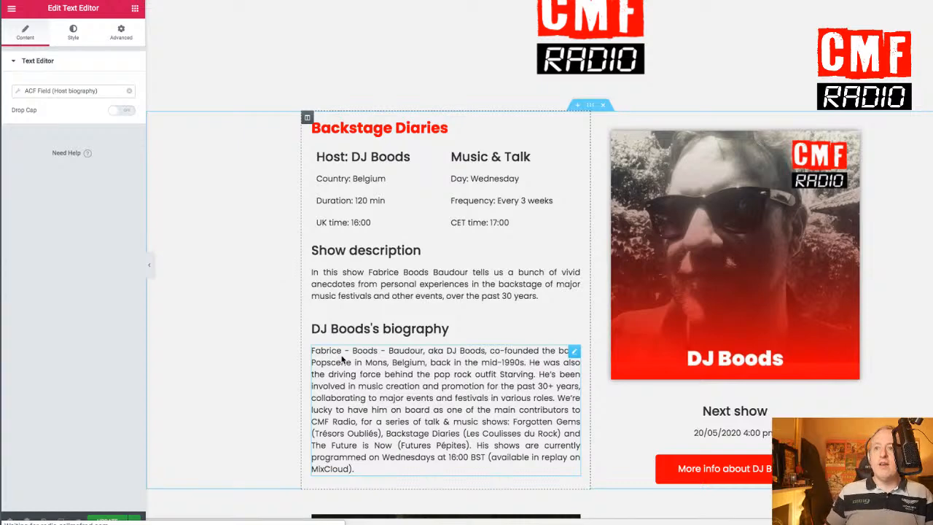
Step: Play and pause the YouTube video below the biography, and open the settings of the Video widget's dynamic link tag
scroll(343, 353, down, 2)
scroll(342, 358, down, 2)
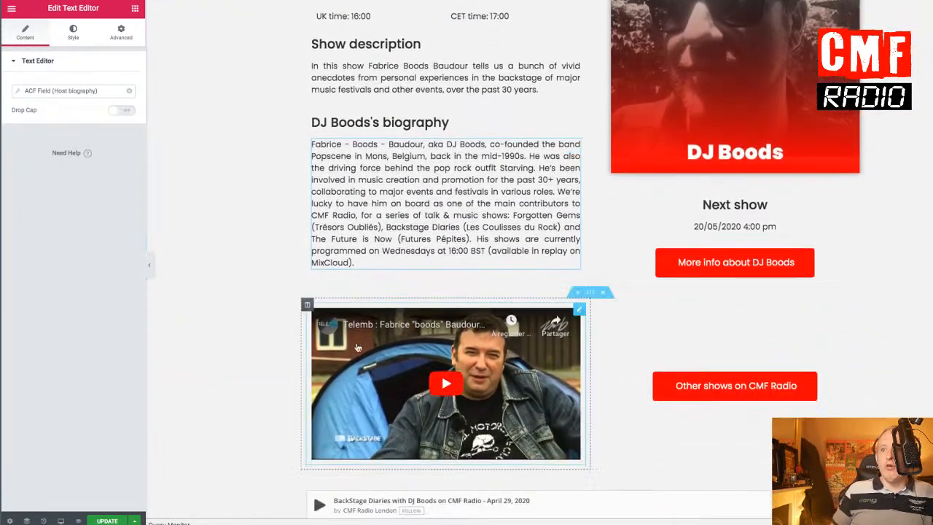
click(446, 382)
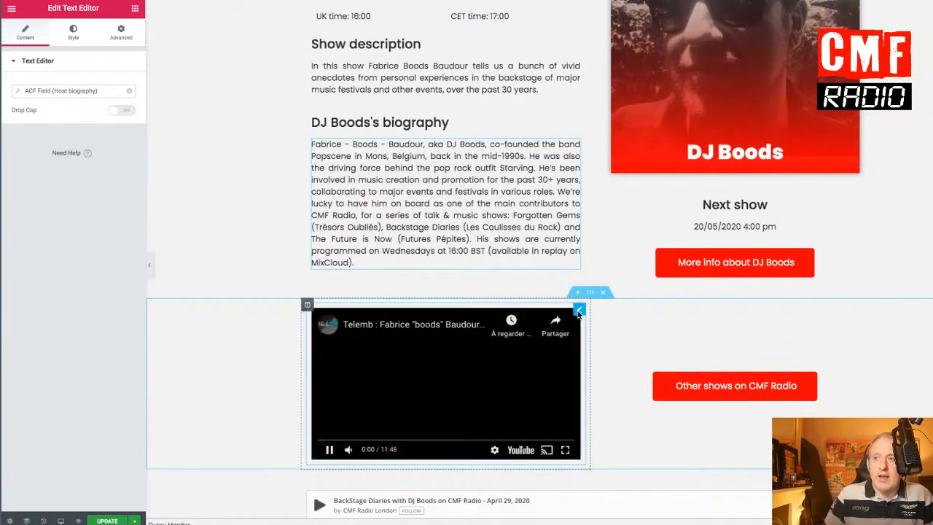
click(328, 450)
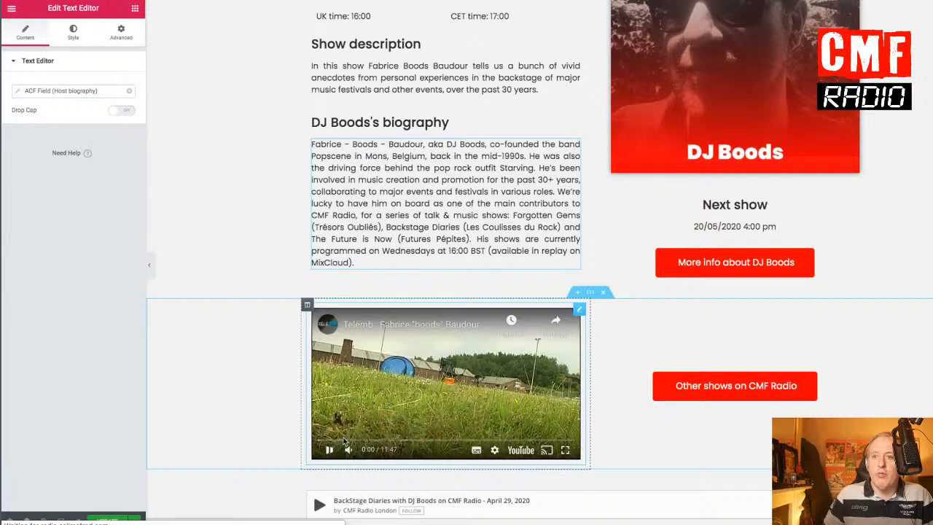
click(578, 311)
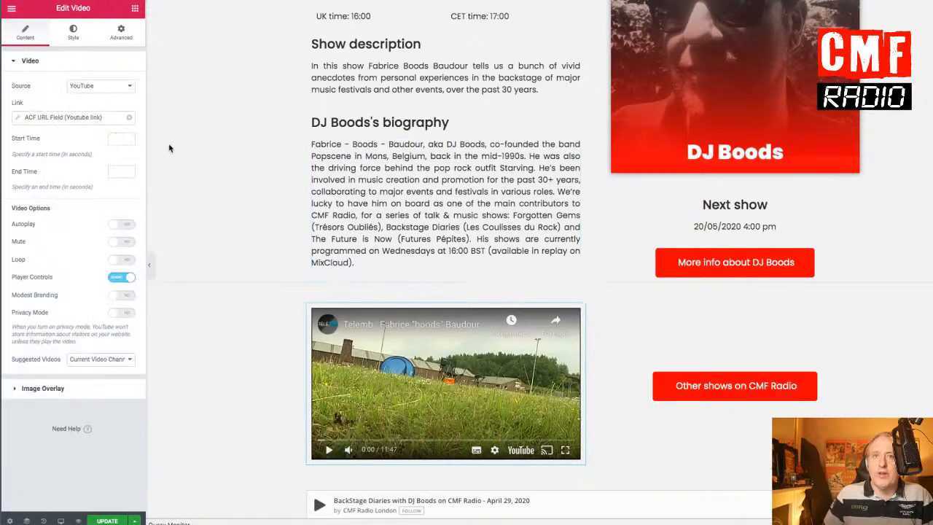
click(20, 120)
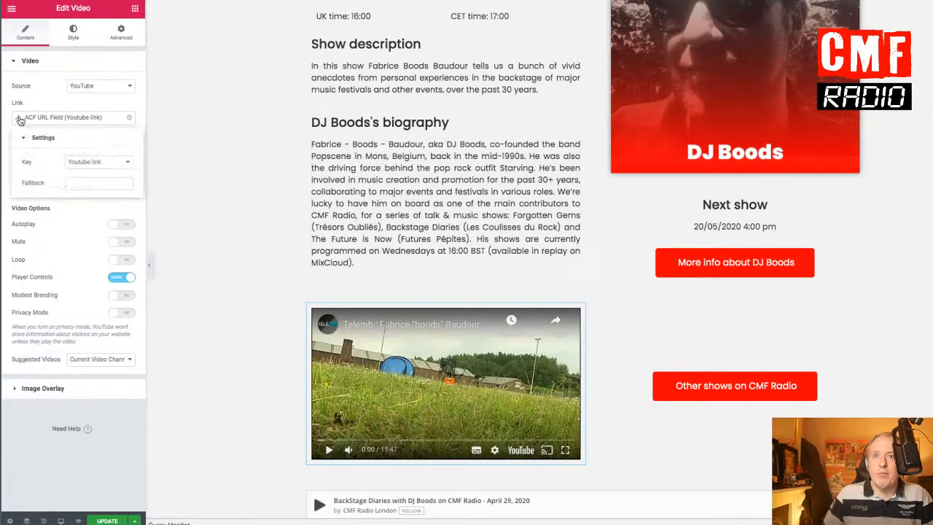
Step: Examine the custom fields available for the video's link key and the static Next show heading beside the biography
click(94, 162)
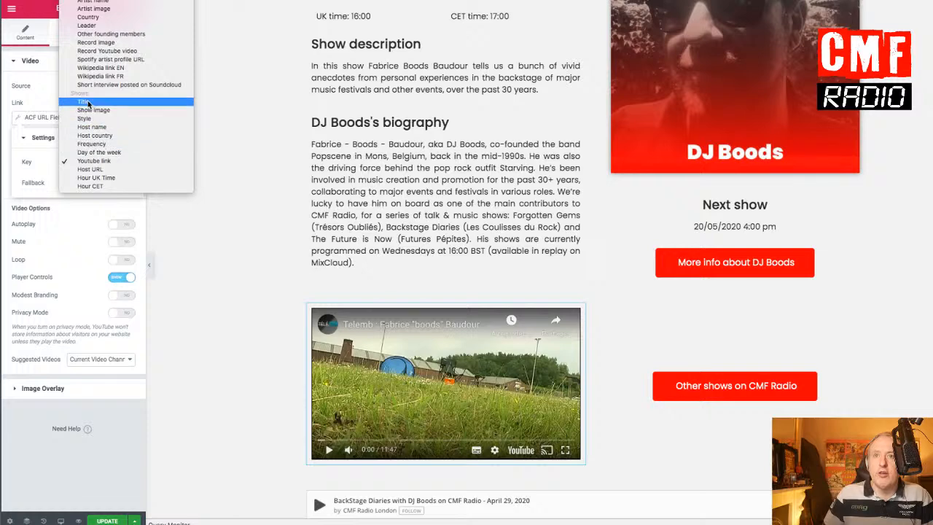
click(44, 97)
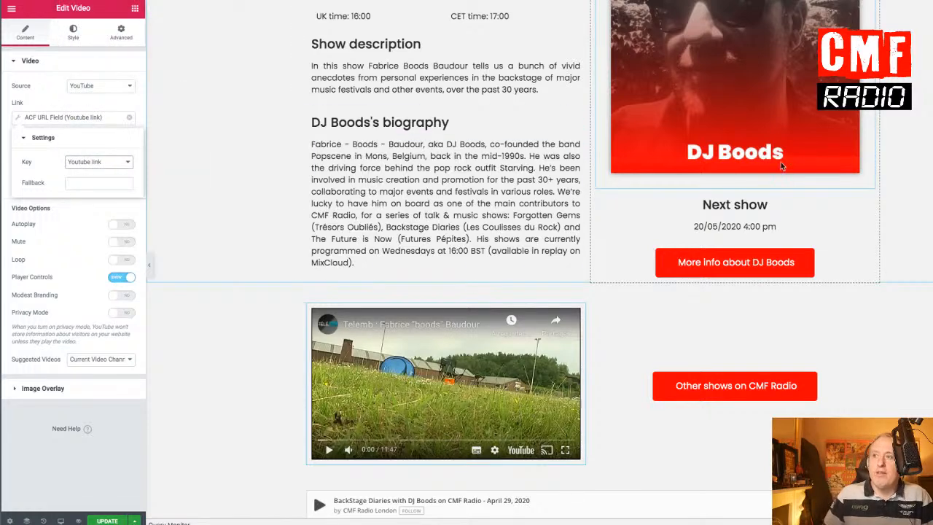
scroll(780, 161, up, 2)
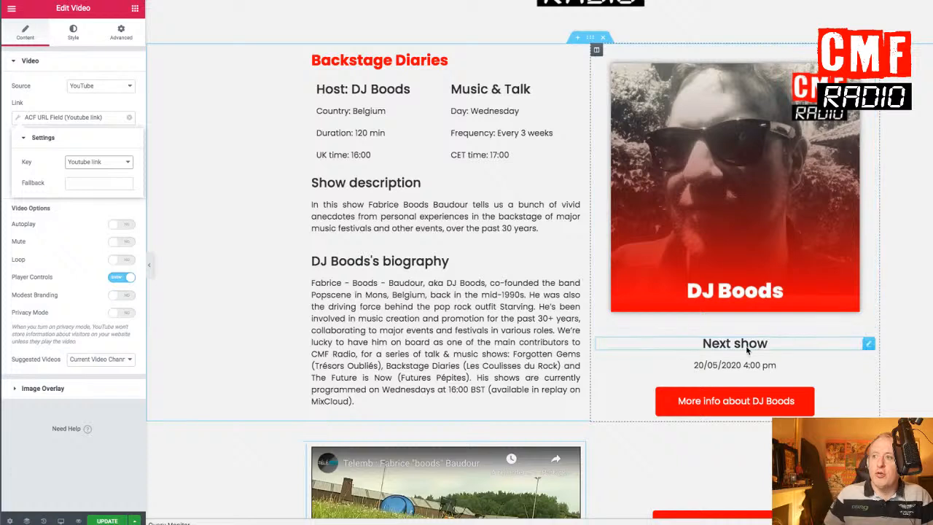
click(733, 347)
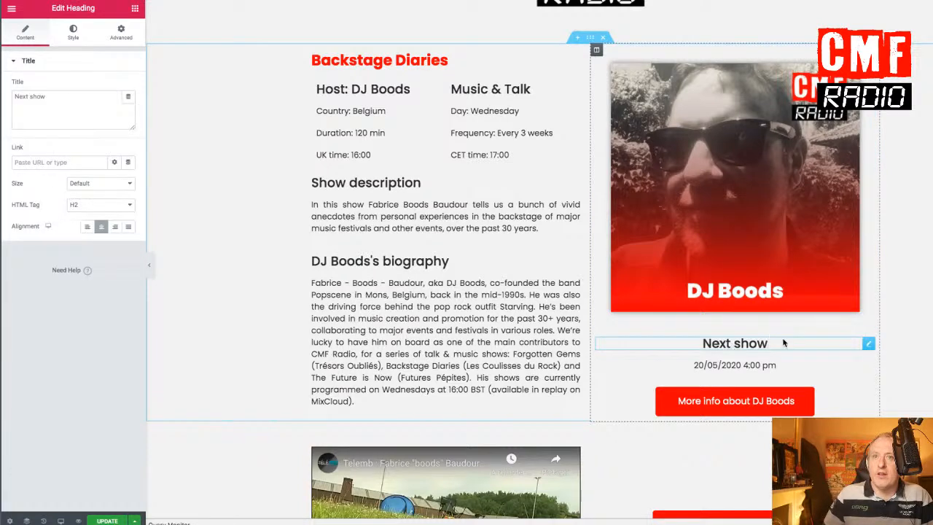
Step: Inspect the dynamic tag behind the next show date and the Shows fields available for its key
click(765, 365)
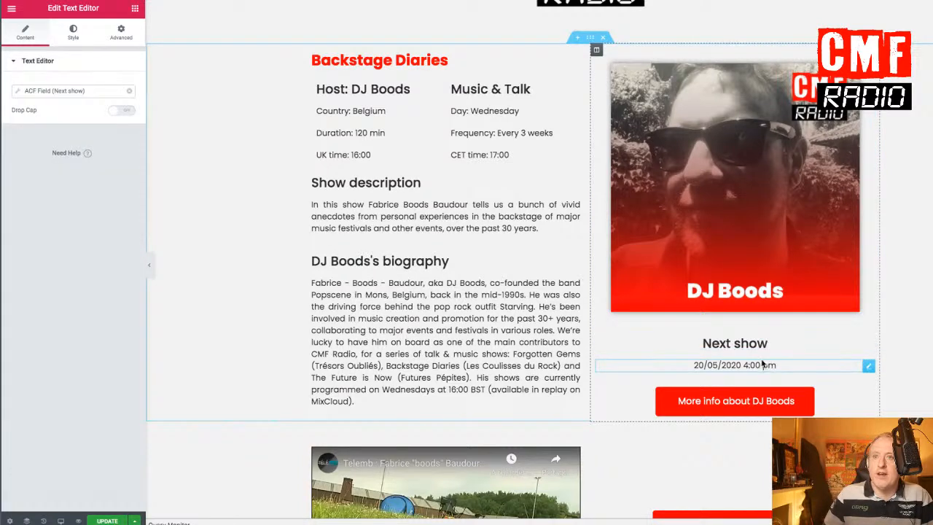
click(17, 92)
click(86, 135)
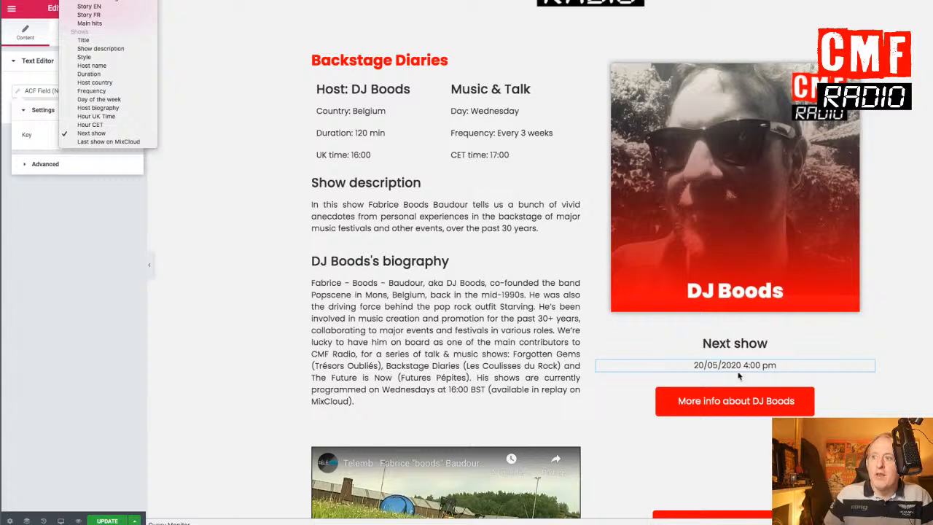
click(833, 389)
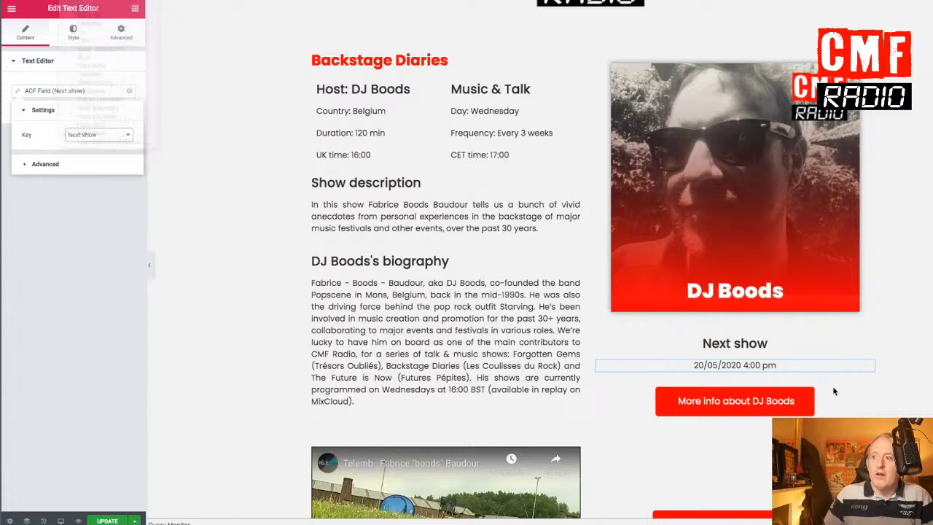
Step: Examine the host info button's text tag, its Host name key and the "More info about" text placed before it
click(772, 398)
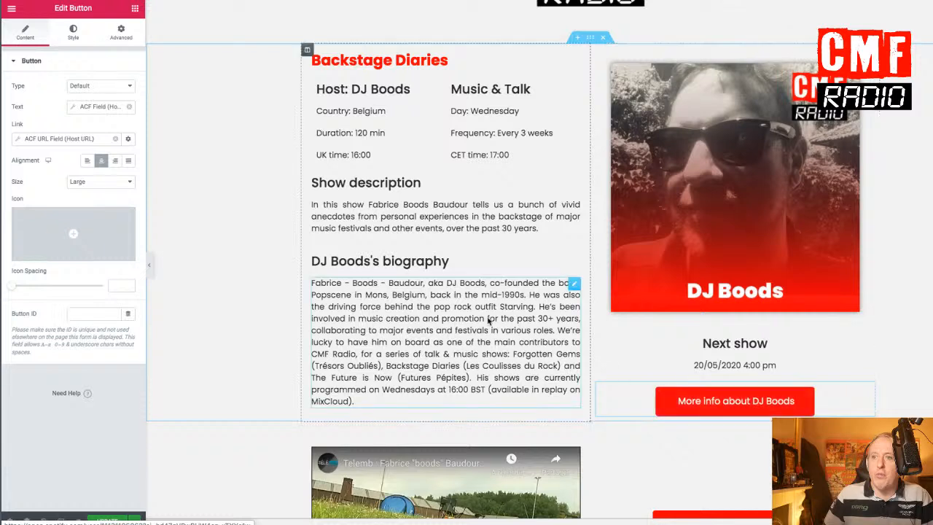
click(72, 107)
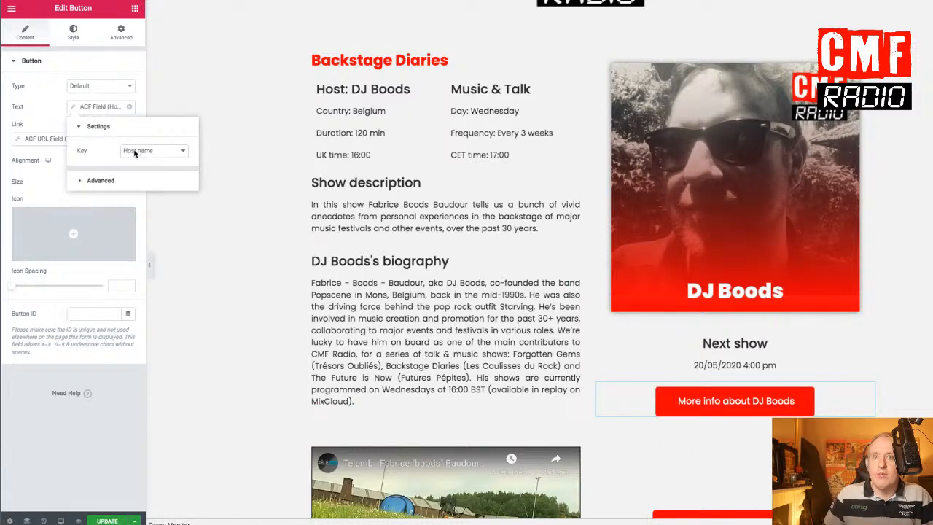
click(99, 180)
drag(171, 176, 117, 177)
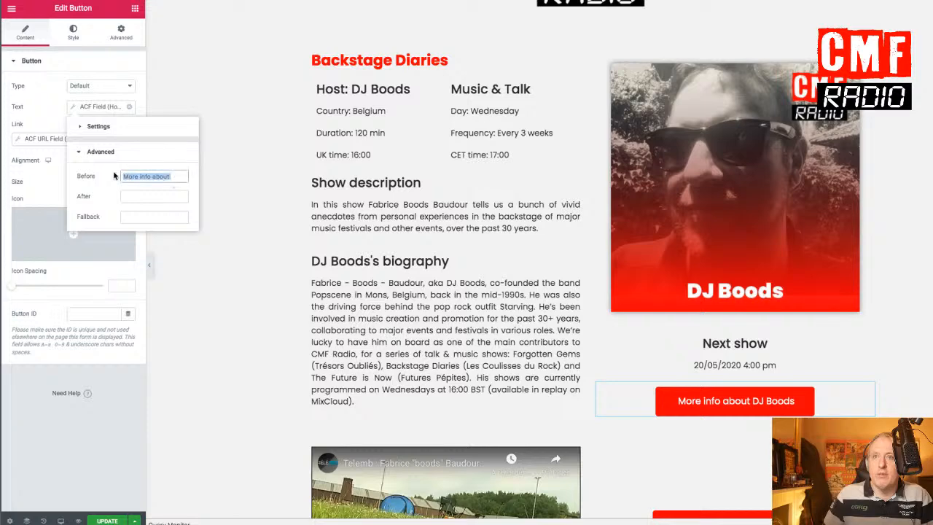
scroll(718, 317, down, 4)
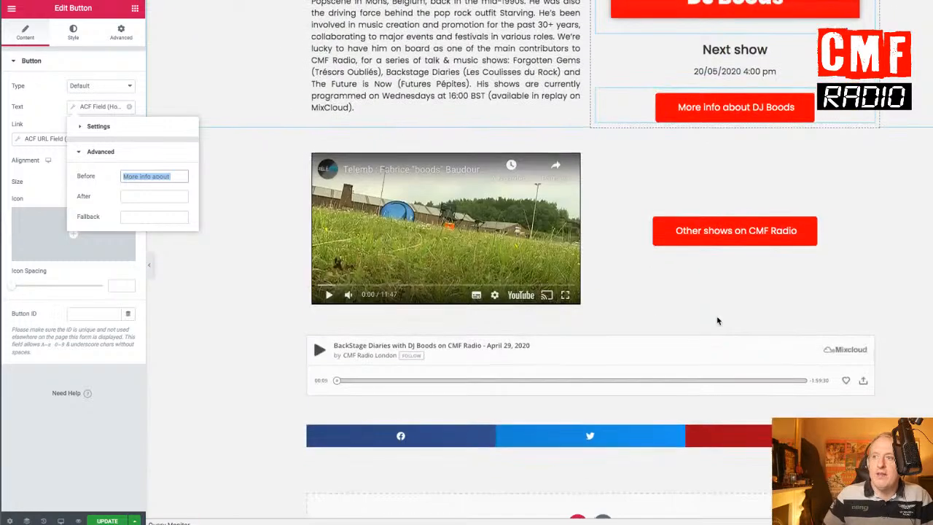
click(51, 121)
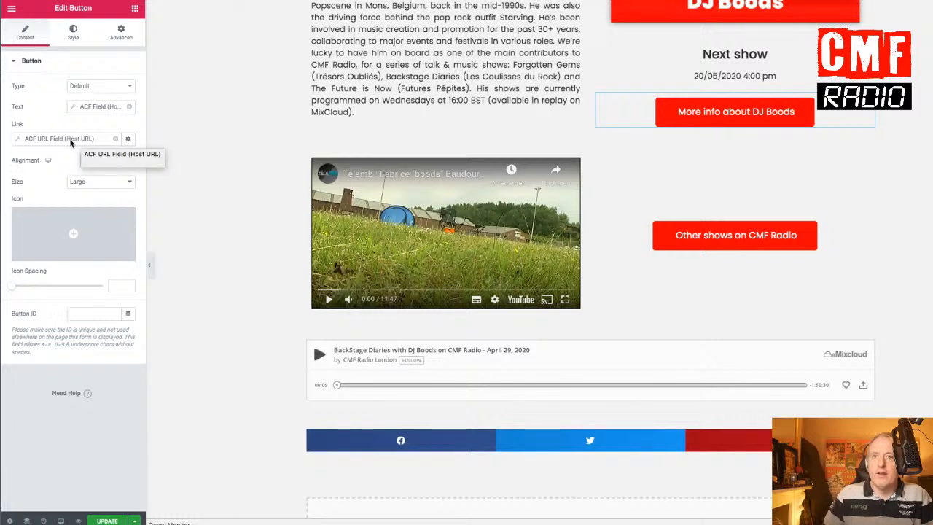
Step: Inspect the host info button's dynamic link settings and its Host URL key
click(83, 140)
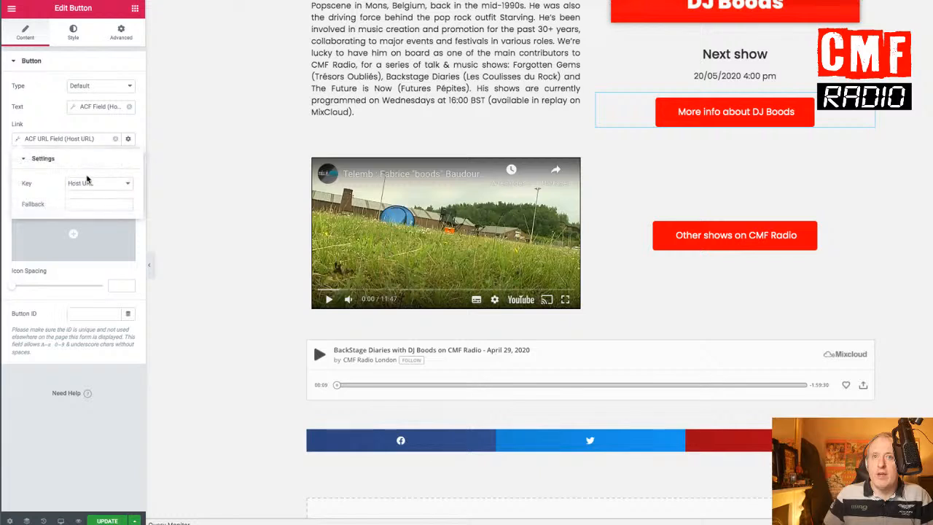
click(17, 139)
click(19, 137)
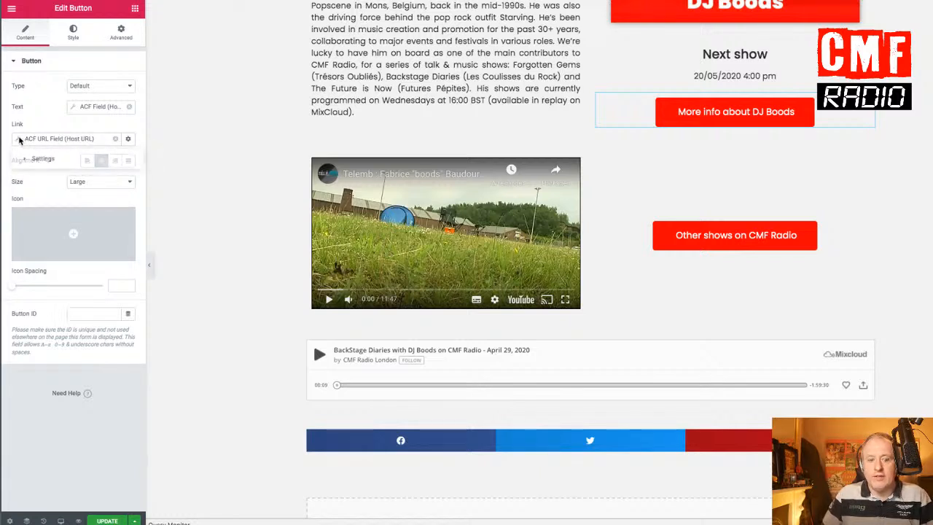
click(35, 161)
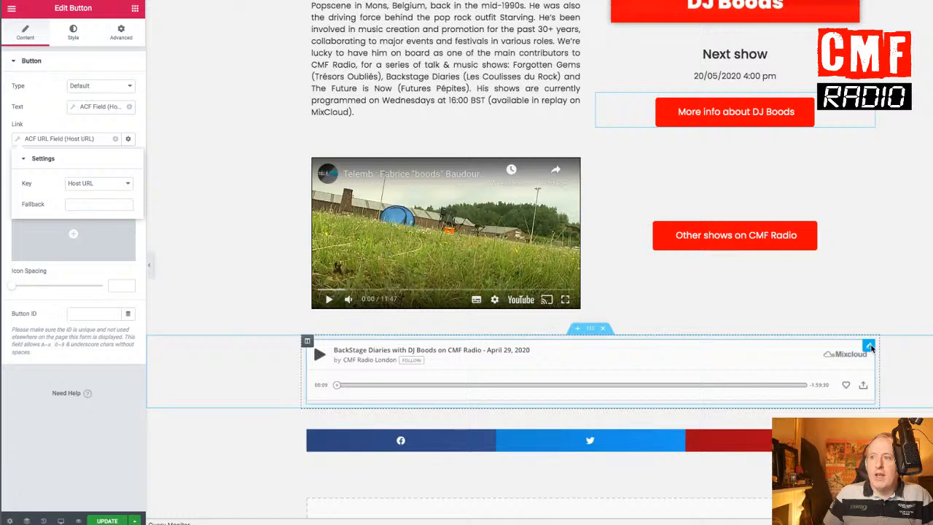
Step: Open the Mixcloud player's Shortcode widget and examine the Last show on MixCloud field in its dynamic tag
click(870, 346)
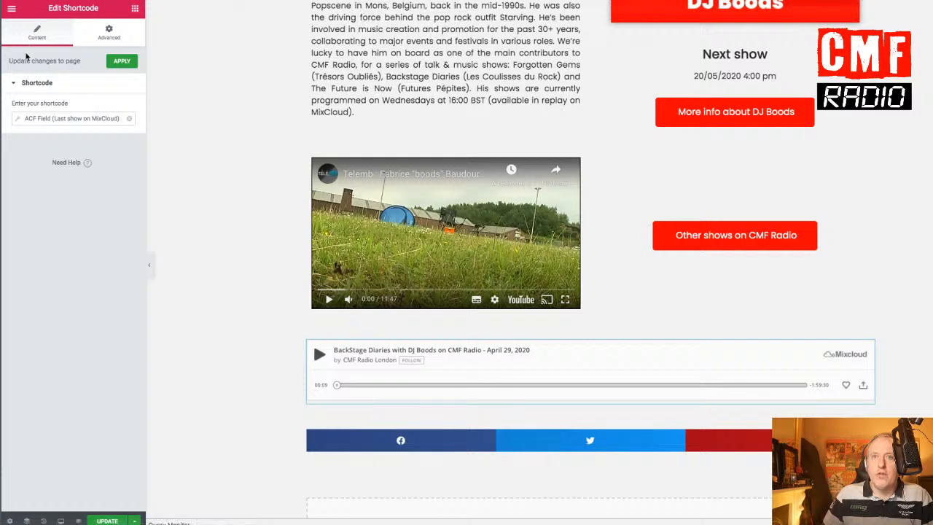
click(18, 119)
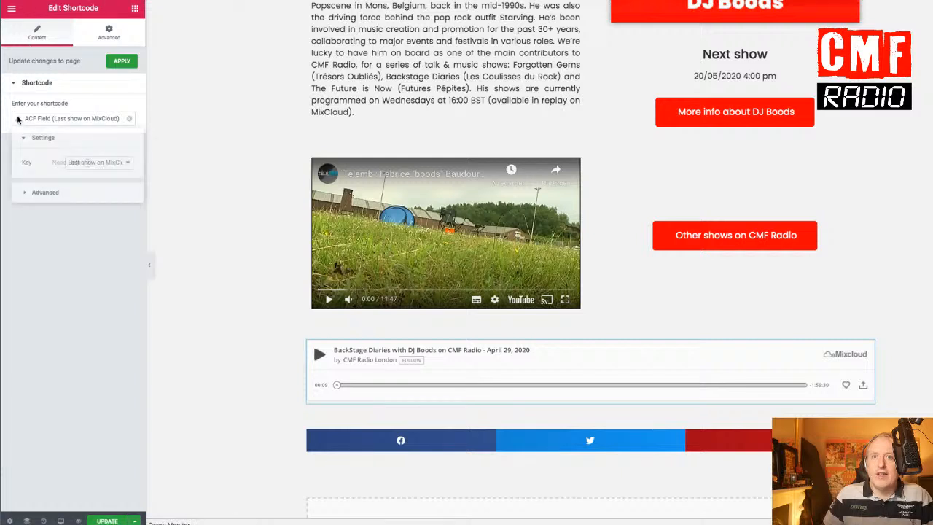
click(87, 164)
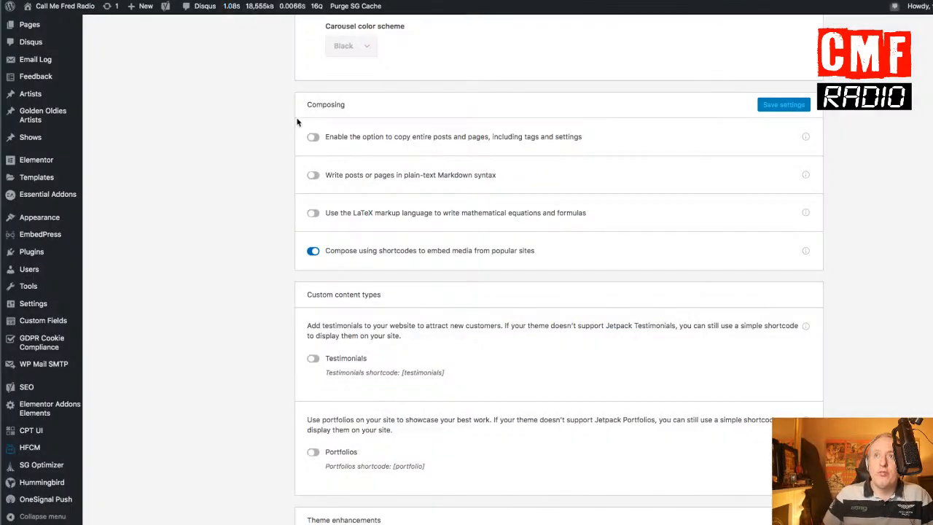
Step: Review Jetpack's Writing settings in the WordPress admin, down to the Composing options
scroll(263, 148, up, 5)
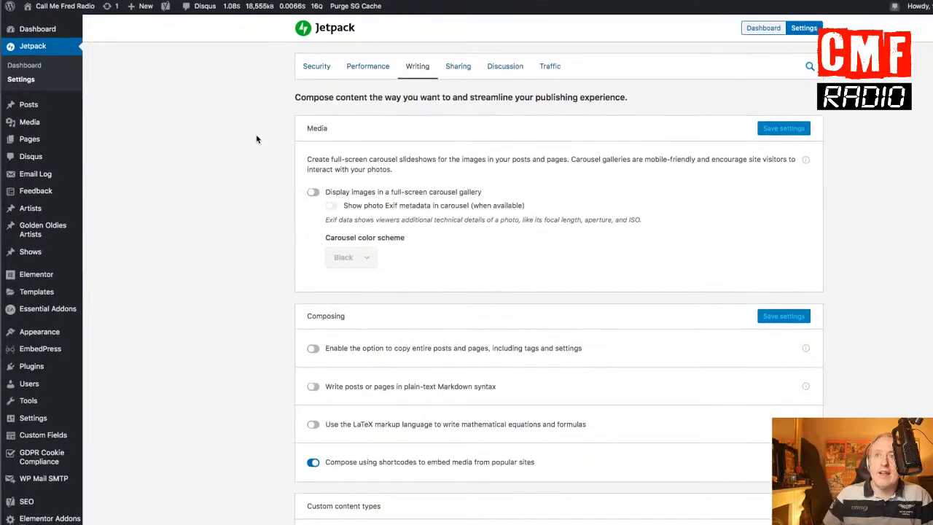
click(318, 31)
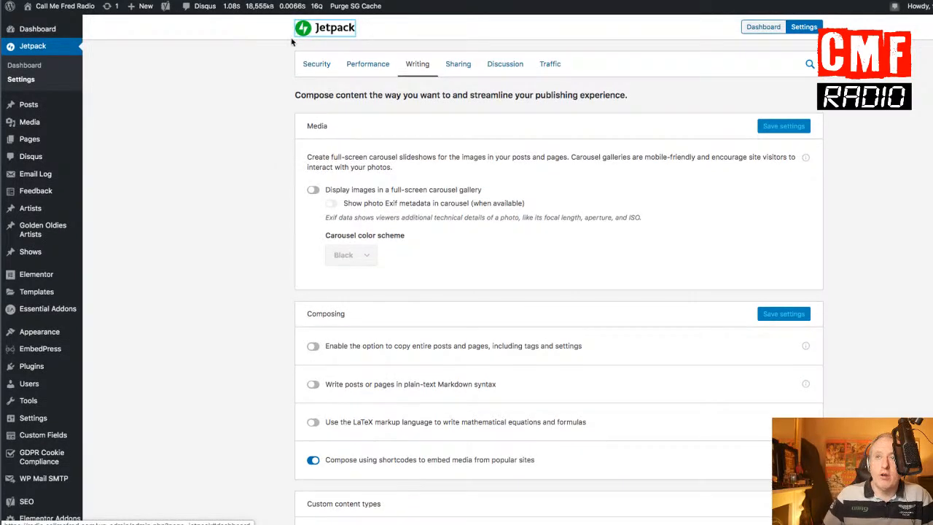
scroll(274, 196, down, 5)
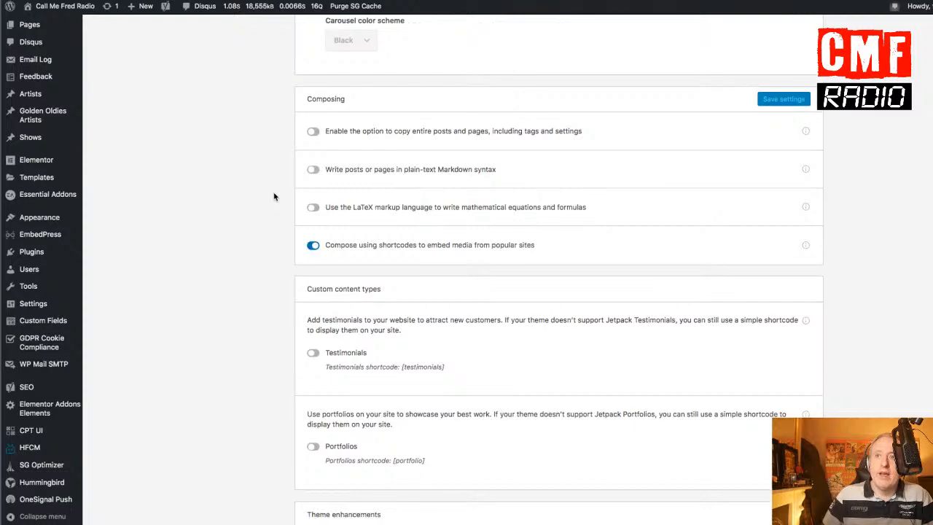
scroll(274, 196, up, 5)
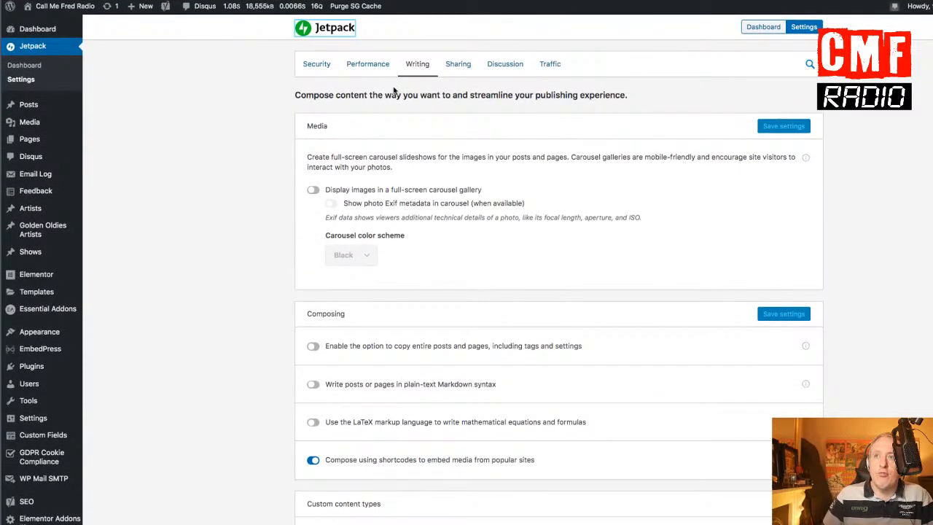
scroll(203, 172, down, 4)
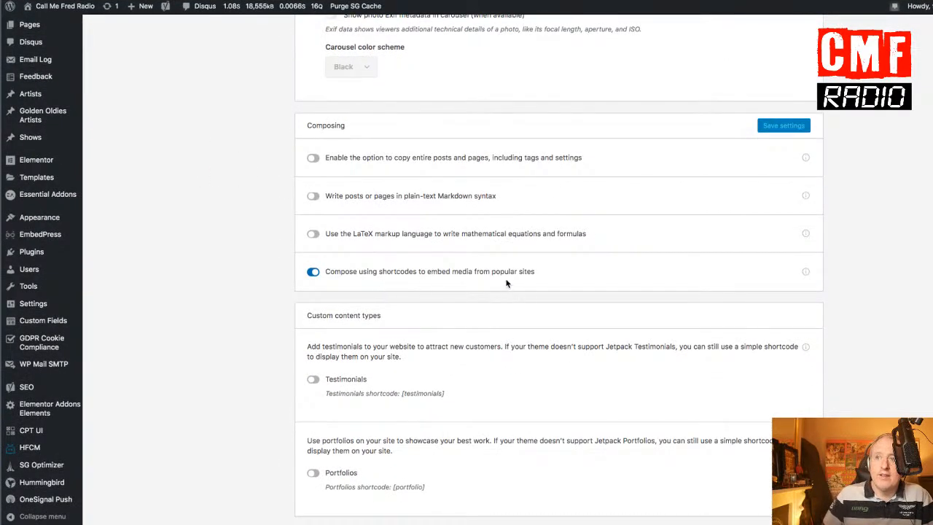
Step: Switch Jetpack's "Compose using shortcodes to embed media from popular sites" option off and back on
drag(537, 272, 329, 274)
click(275, 274)
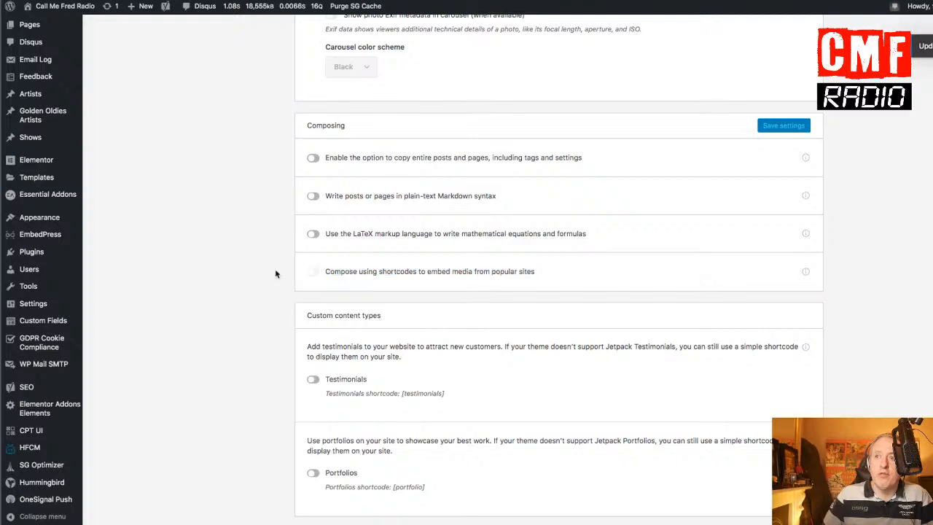
click(315, 273)
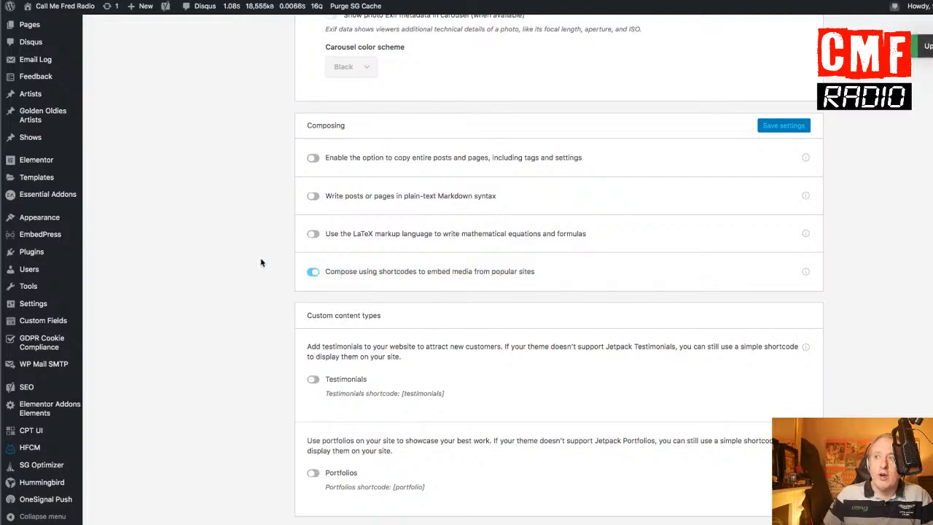
Step: Recheck Jetpack's shortcode embedding option and Mixcloud's WordPress embed shortcode for the Backstage Diaries show
scroll(248, 257, up, 1)
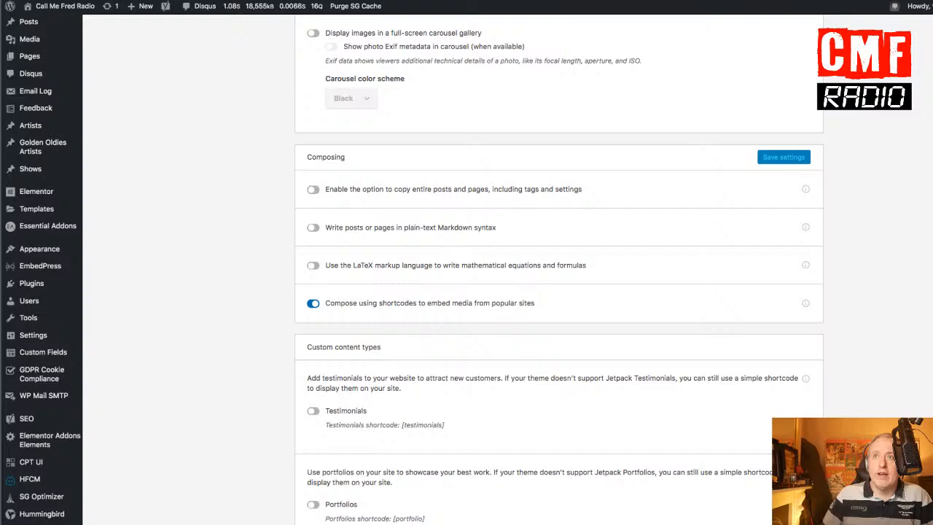
scroll(255, 44, up, 3)
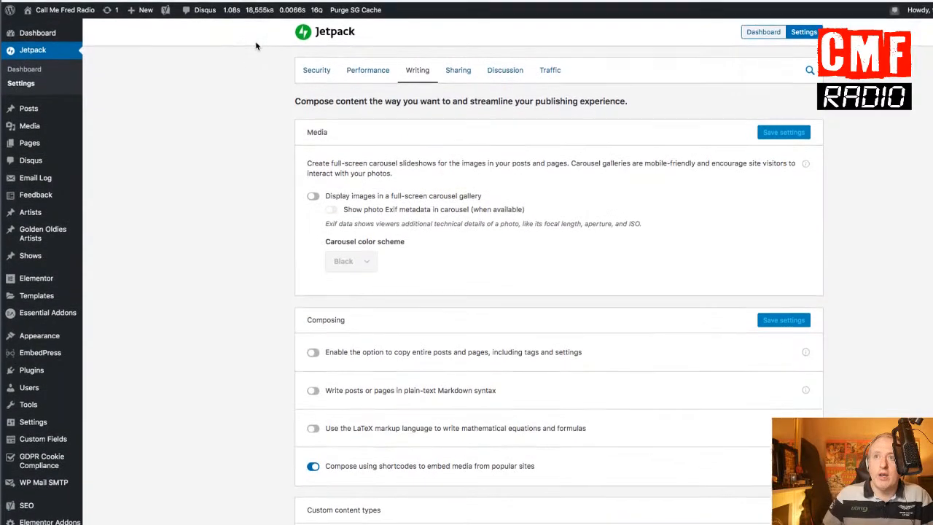
scroll(314, 31, down, 5)
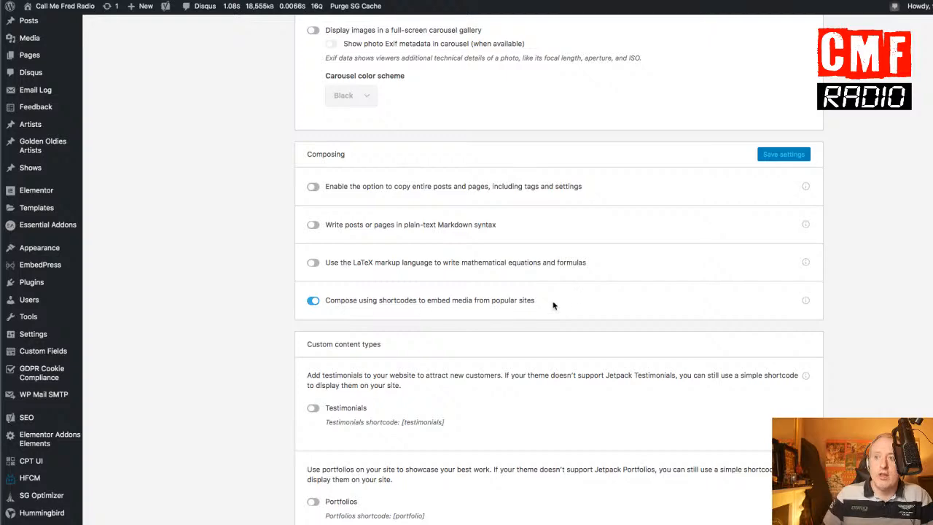
scroll(237, 296, up, 5)
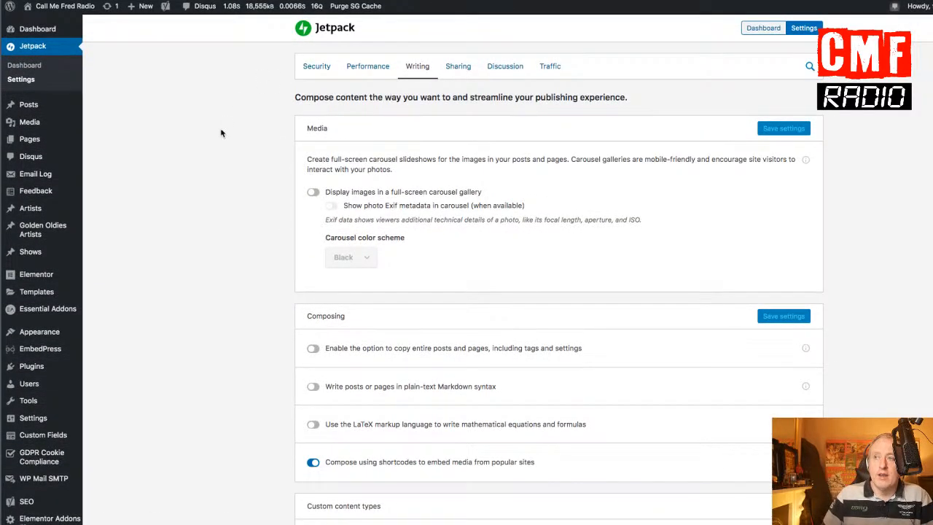
scroll(221, 133, down, 2)
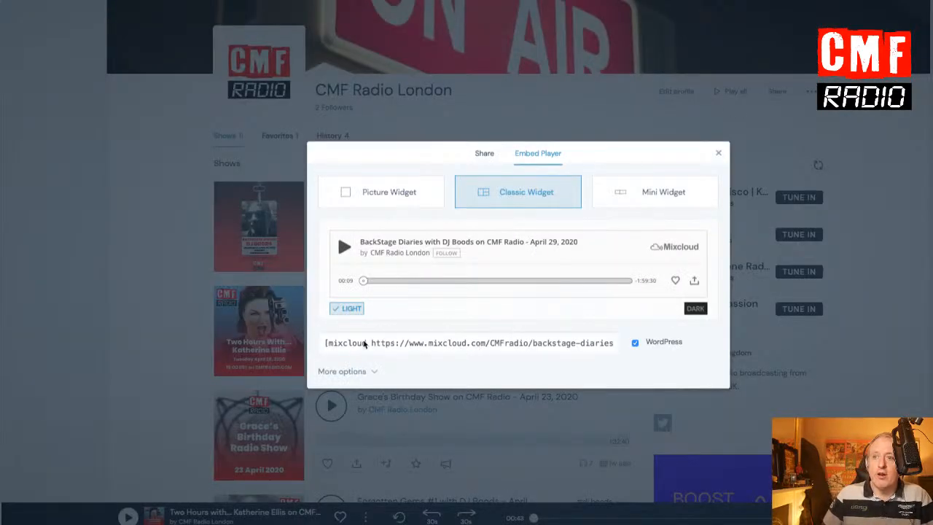
click(365, 344)
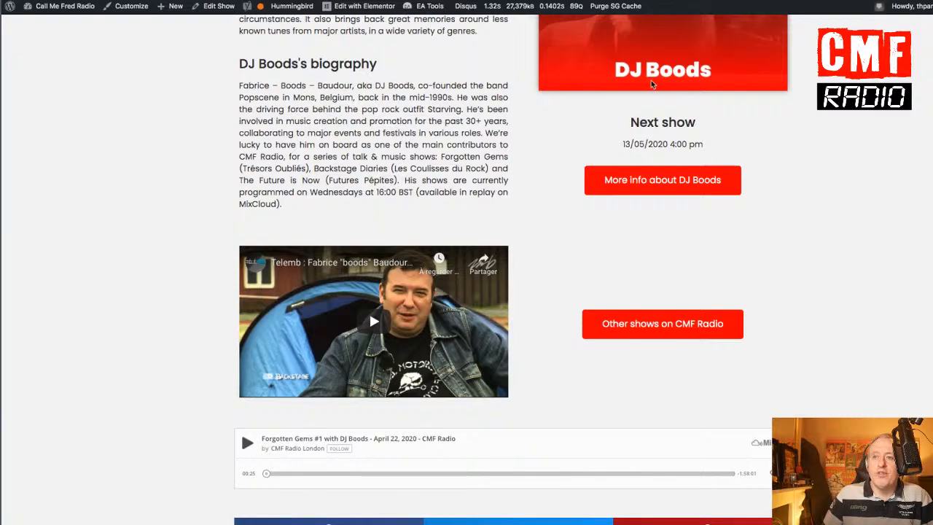
Step: Look over the live Forgotten Gems show page, from its title and show details down to the video
scroll(520, 137, up, 5)
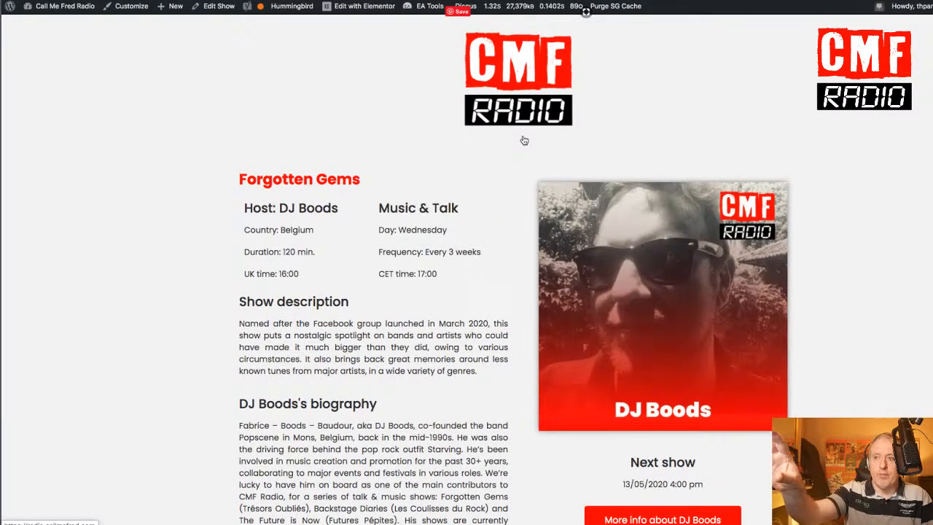
scroll(523, 140, down, 4)
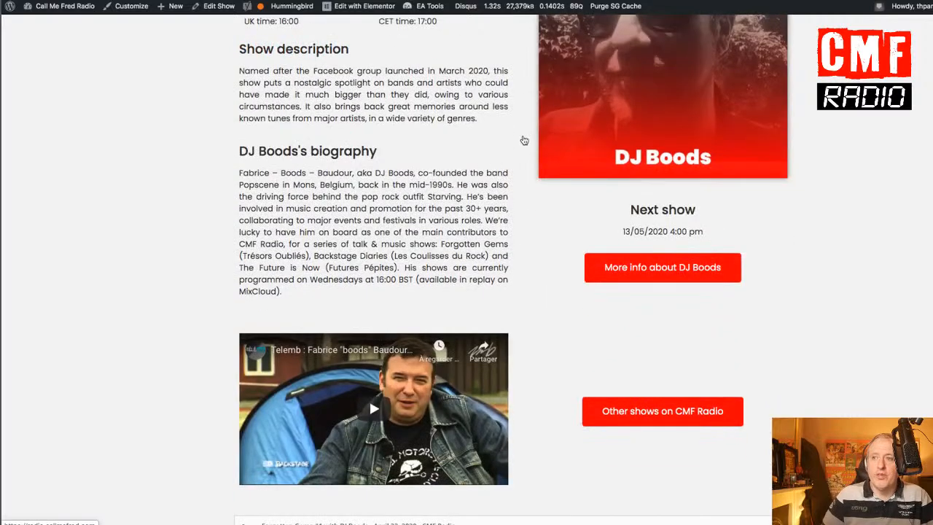
scroll(523, 139, up, 3)
scroll(524, 140, down, 1)
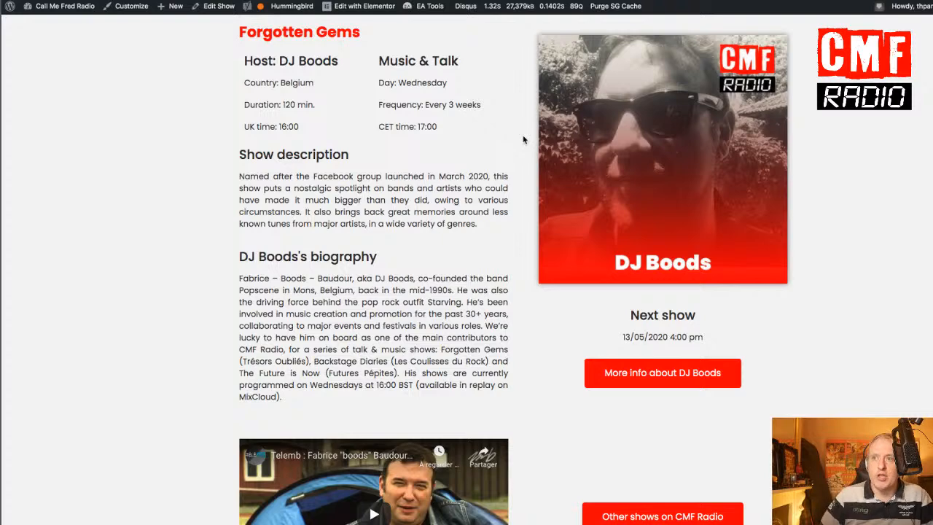
scroll(523, 140, down, 1)
scroll(523, 140, up, 3)
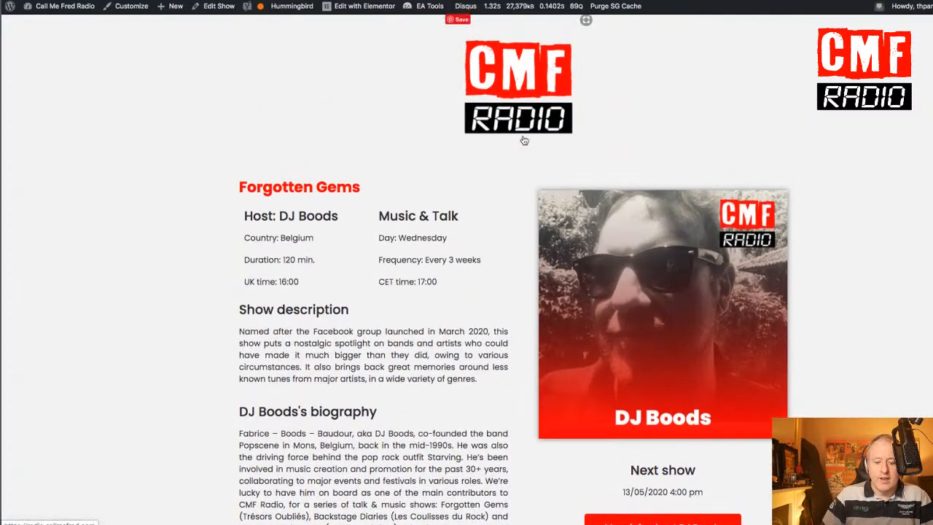
Step: Compare the live Forgotten Gems show page with the homepage's show sections in the Elementor editor
scroll(523, 140, up, 2)
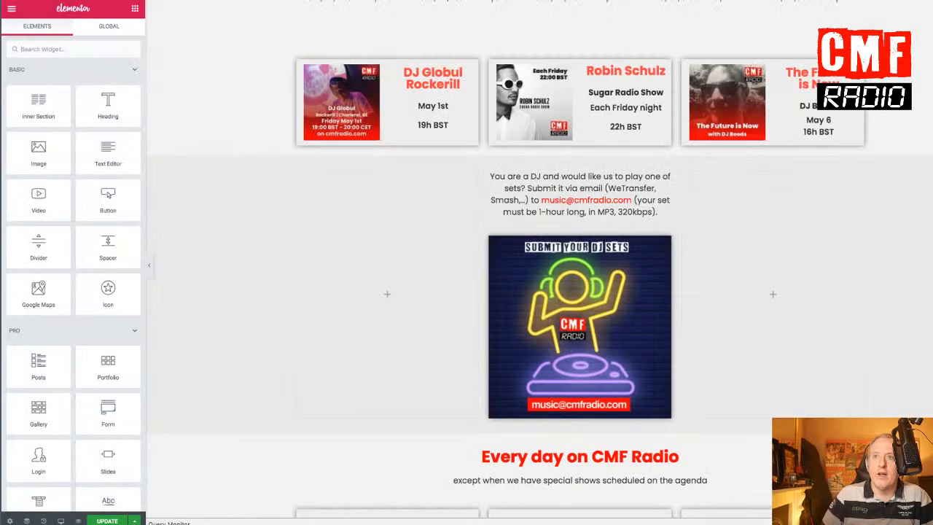
scroll(221, 203, up, 5)
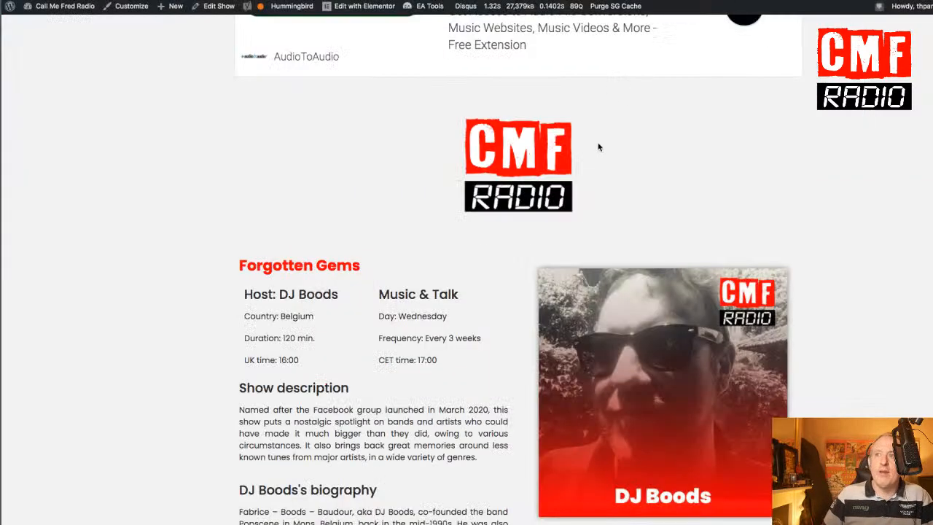
scroll(598, 147, down, 2)
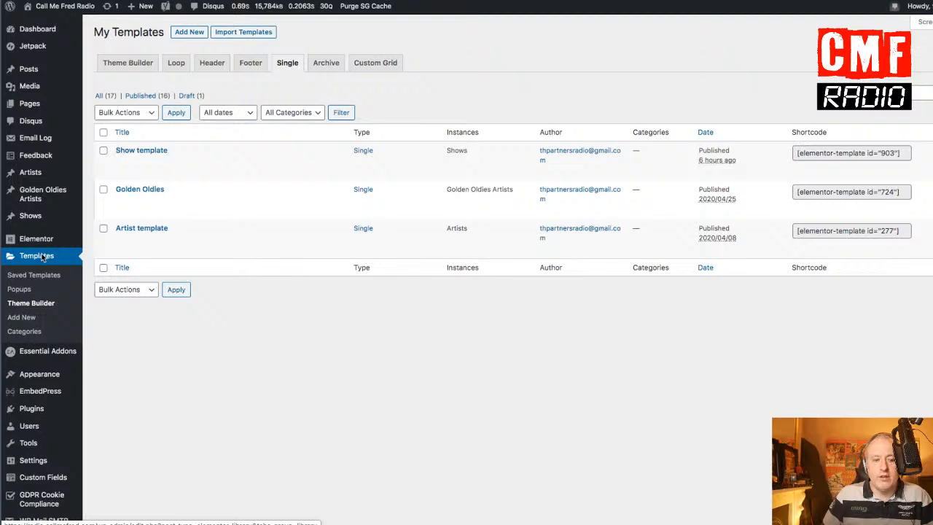
Step: Open the Show Grid loop template in the Elementor editor and look over its layout
click(180, 64)
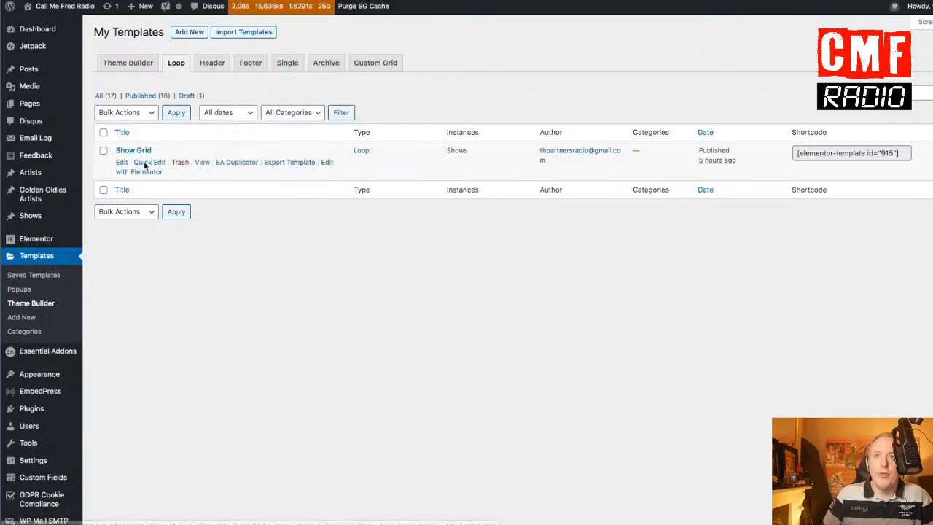
click(326, 163)
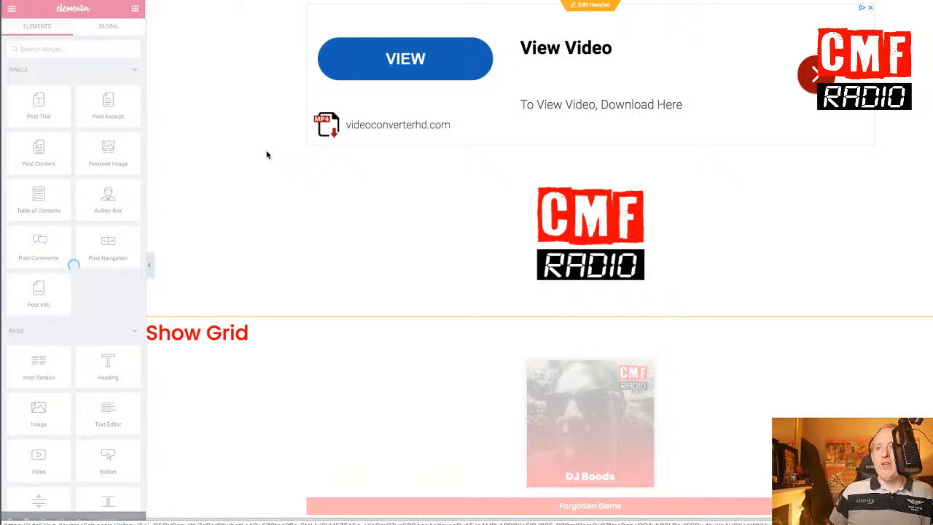
scroll(267, 154, down, 4)
scroll(269, 159, up, 2)
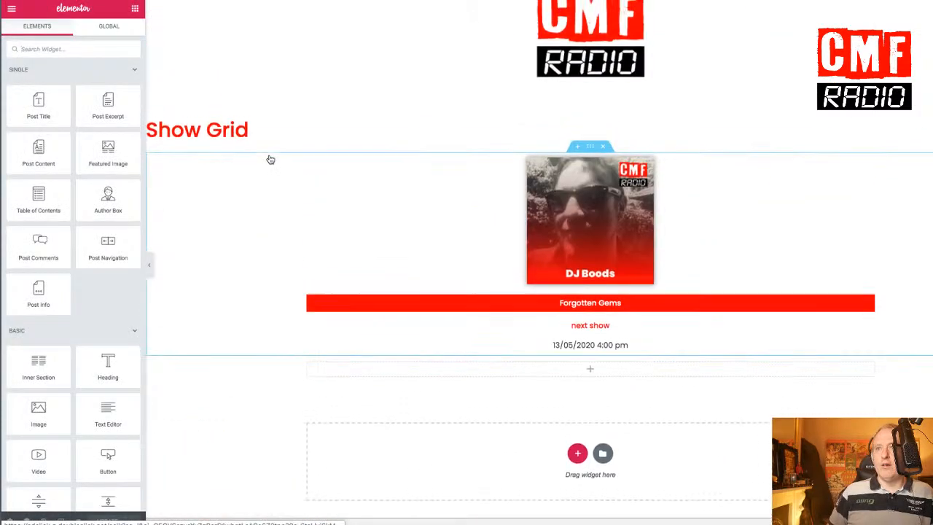
drag(248, 132, 152, 135)
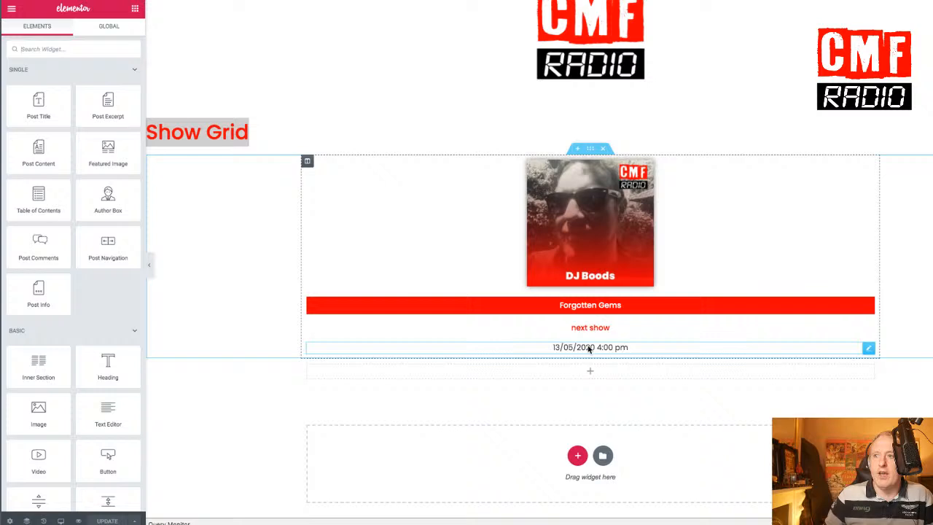
Step: Inspect the ACF field key behind the show date text in the Show Grid template
click(589, 348)
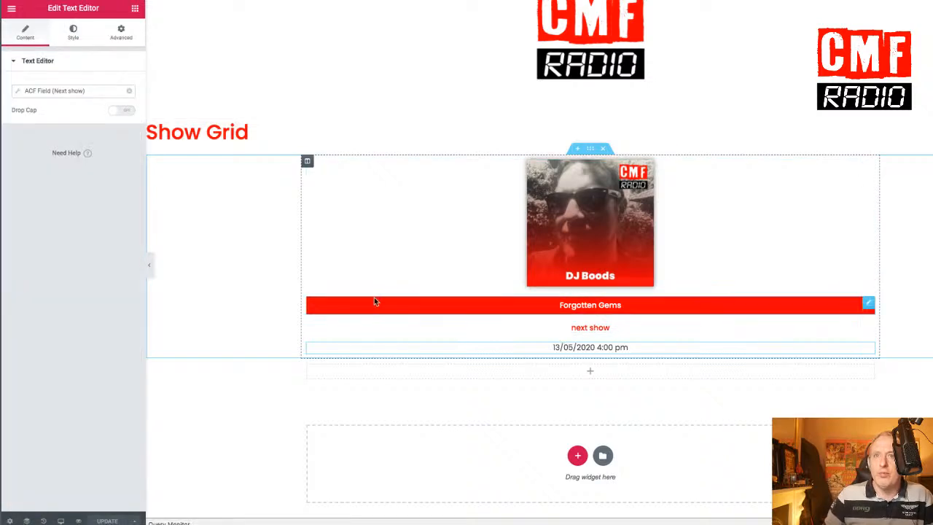
click(17, 93)
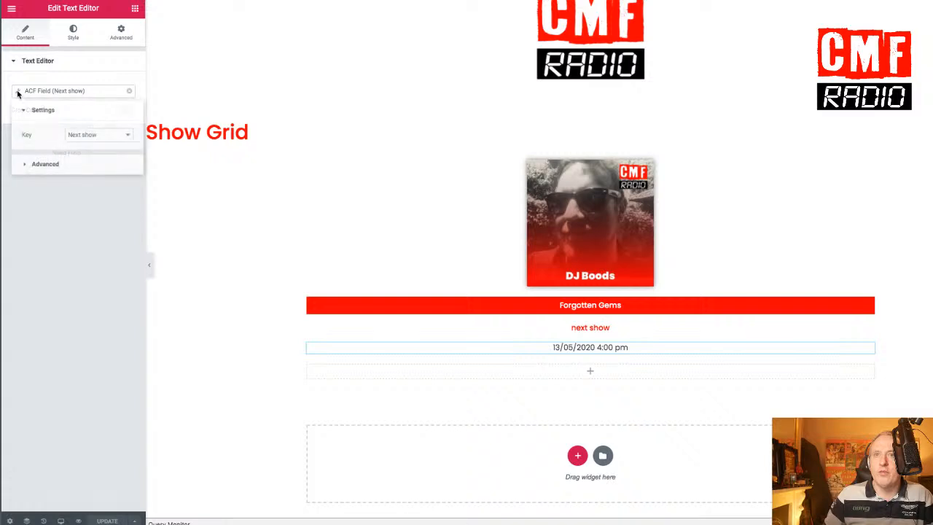
click(84, 137)
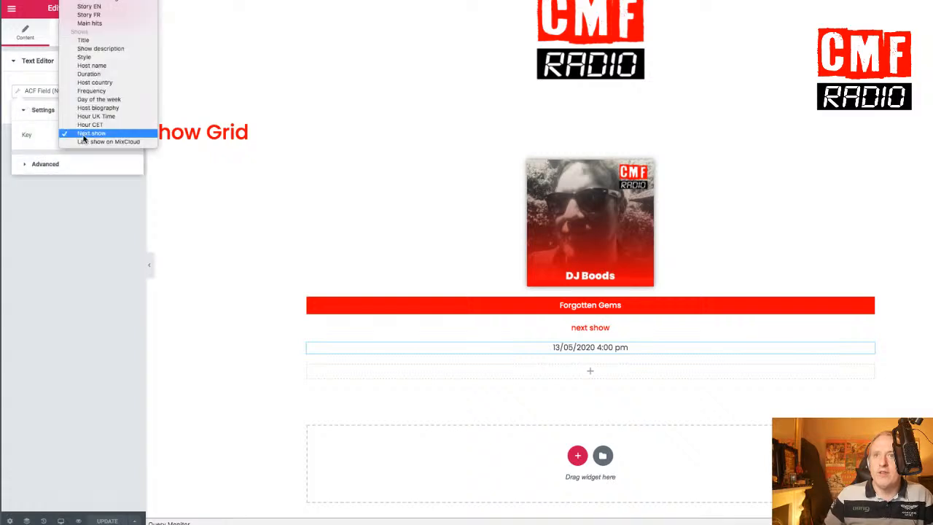
click(233, 297)
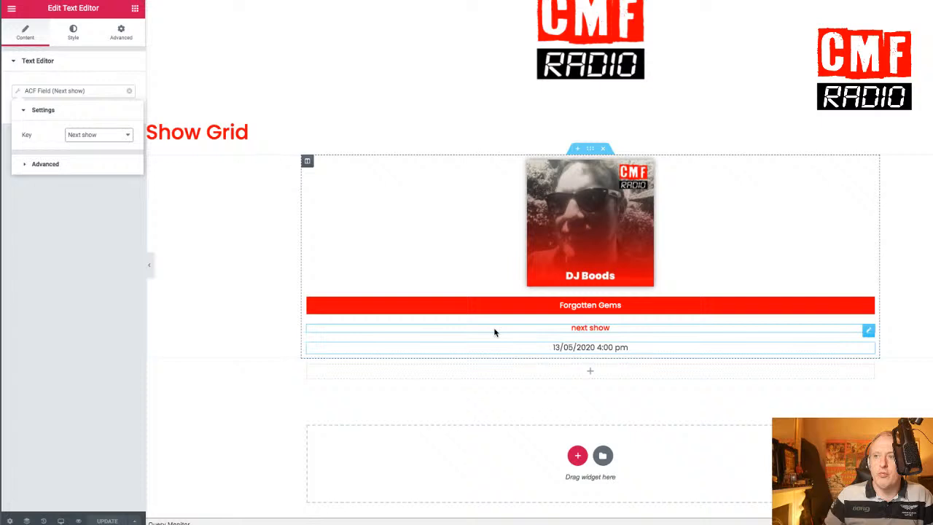
Step: Check the settings of the "next show" heading, the post title and the show image in the Show Grid template
click(598, 329)
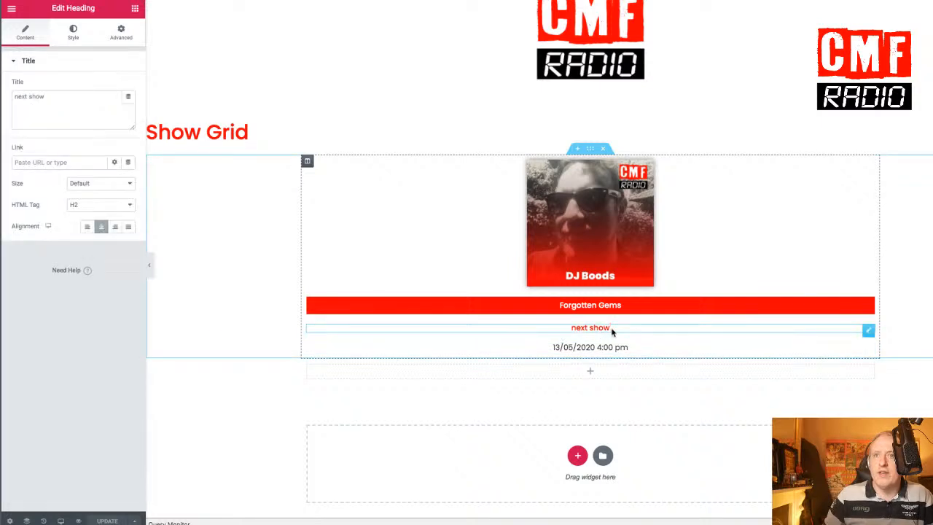
drag(608, 329, 567, 327)
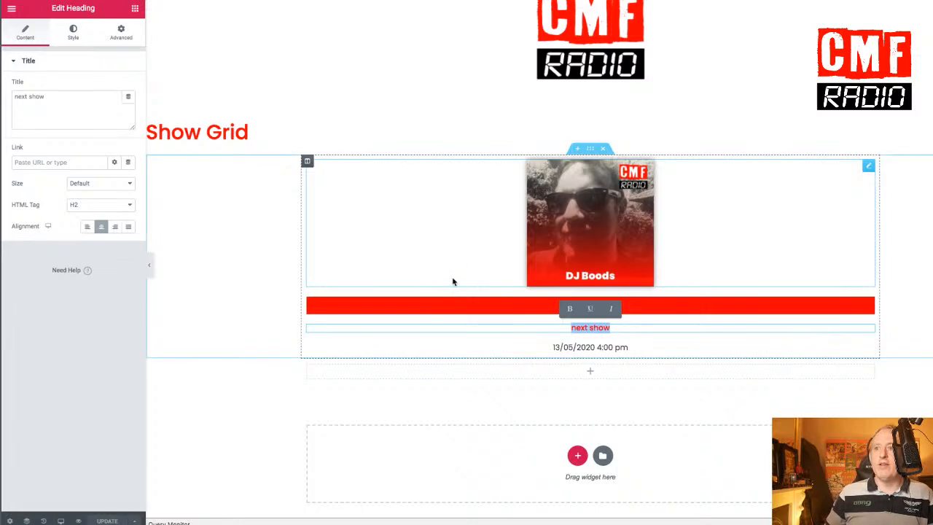
click(454, 305)
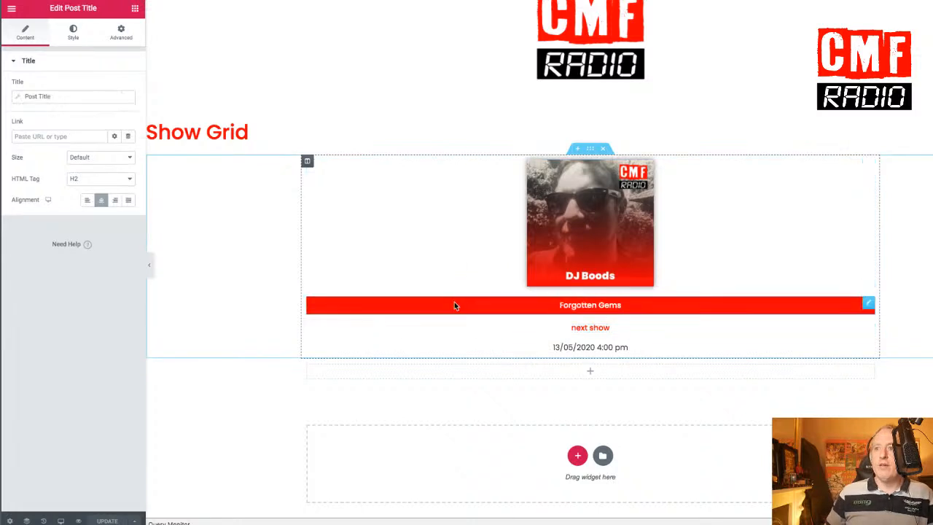
click(589, 259)
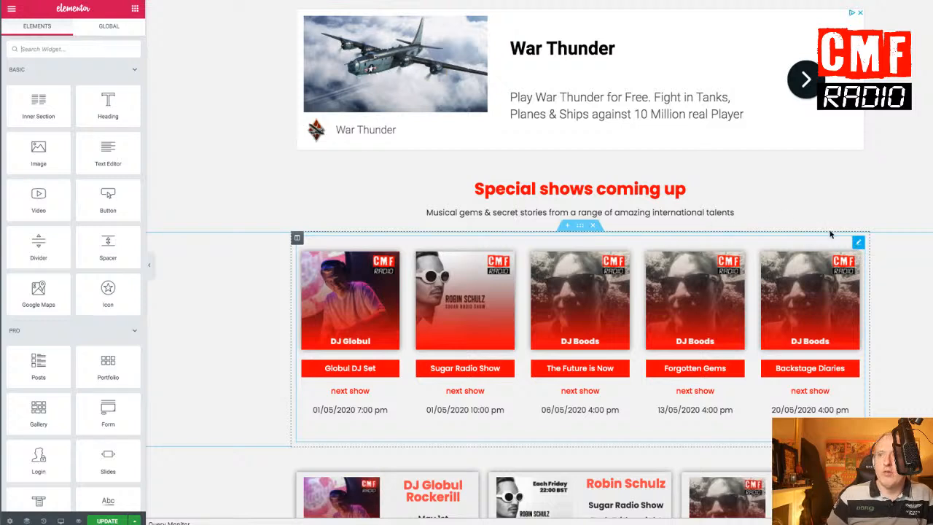
Step: Switch the skin of the Posts widget under "Special shows coming up" to Classic and back to Custom
click(858, 242)
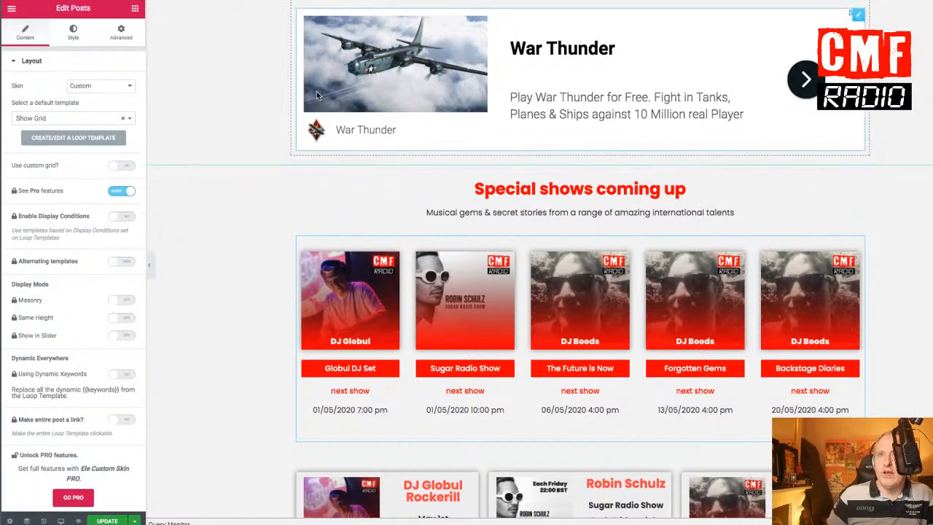
click(99, 89)
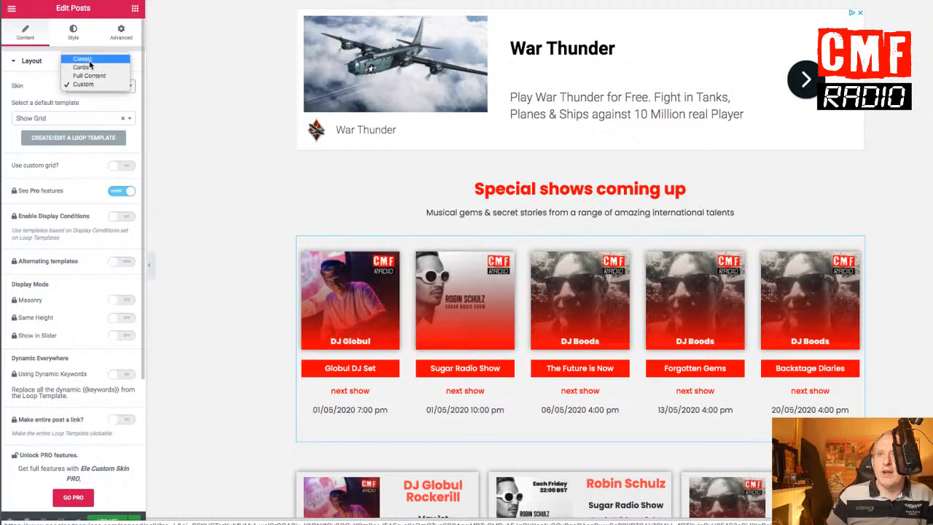
click(89, 62)
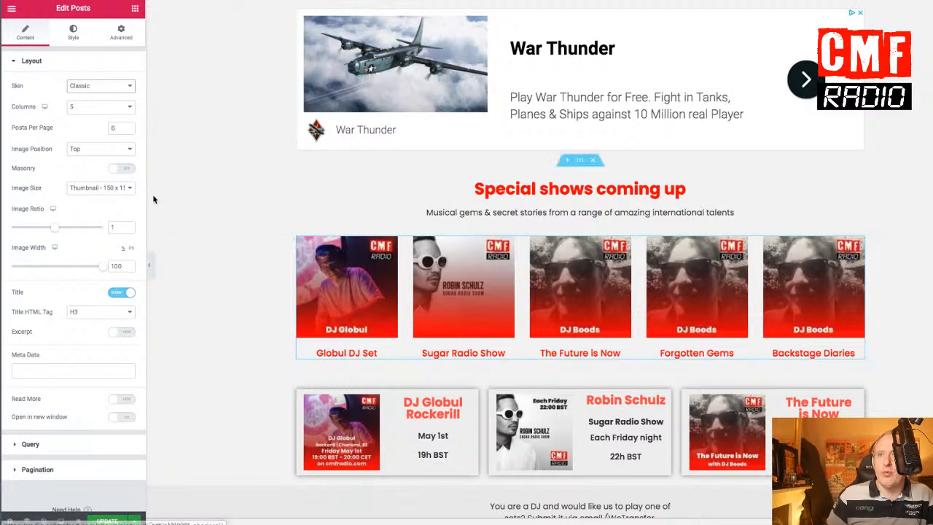
click(104, 88)
click(94, 108)
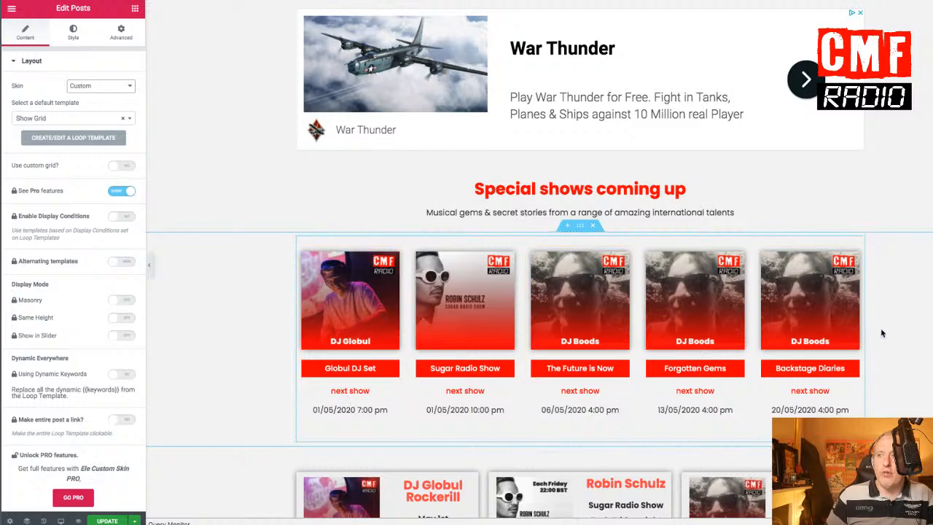
scroll(887, 331, down, 1)
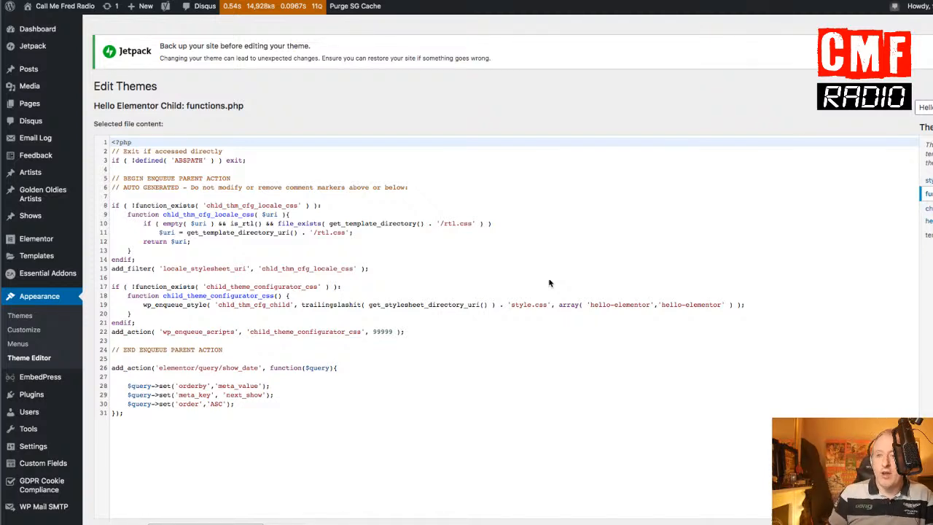
Step: Examine the elementor/query/show_date action in functions.php of the Hello Elementor Child theme
drag(167, 417, 104, 370)
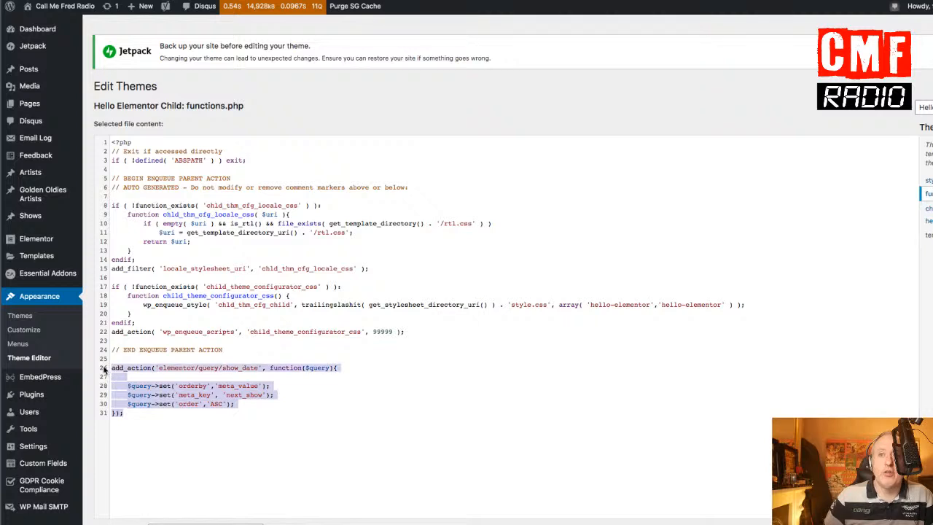
click(114, 370)
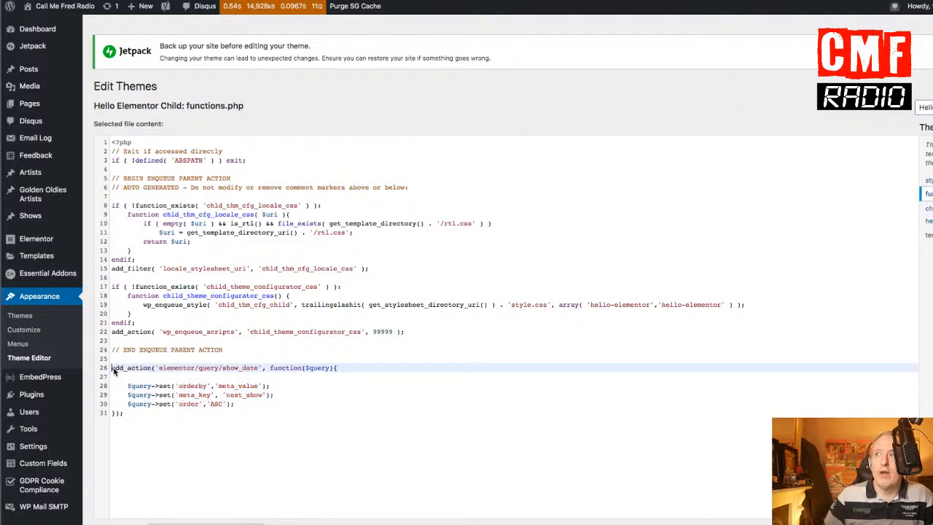
drag(114, 370, 133, 427)
click(132, 427)
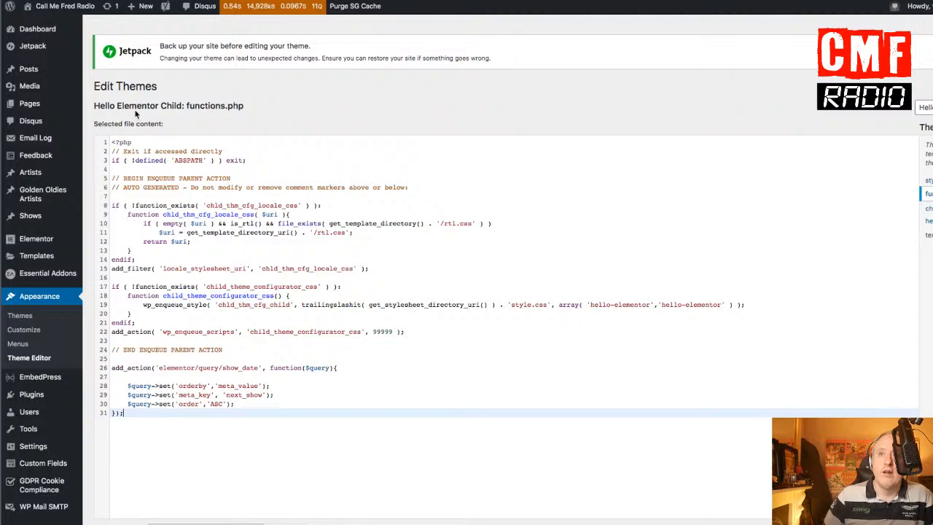
drag(95, 108, 180, 108)
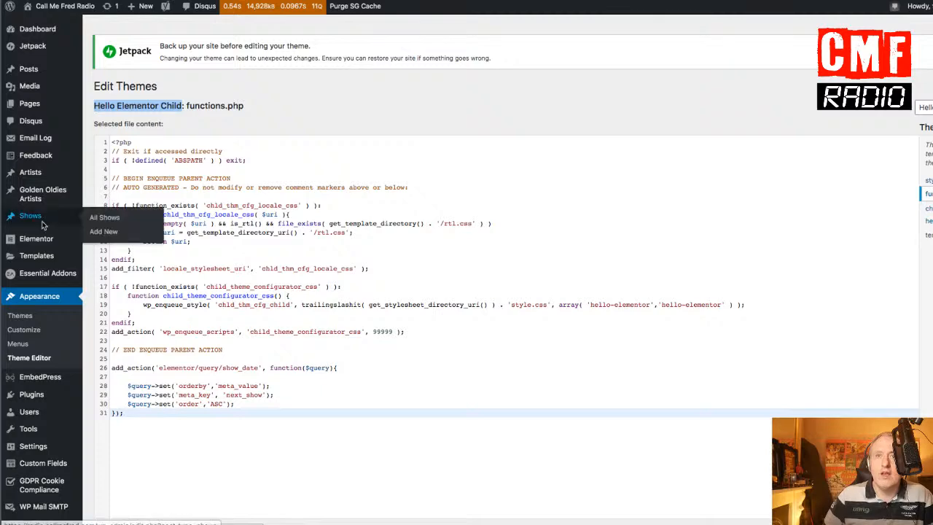
Step: Find the Child Theme Configurator plugin among the installed plugins
mouse_move(63, 397)
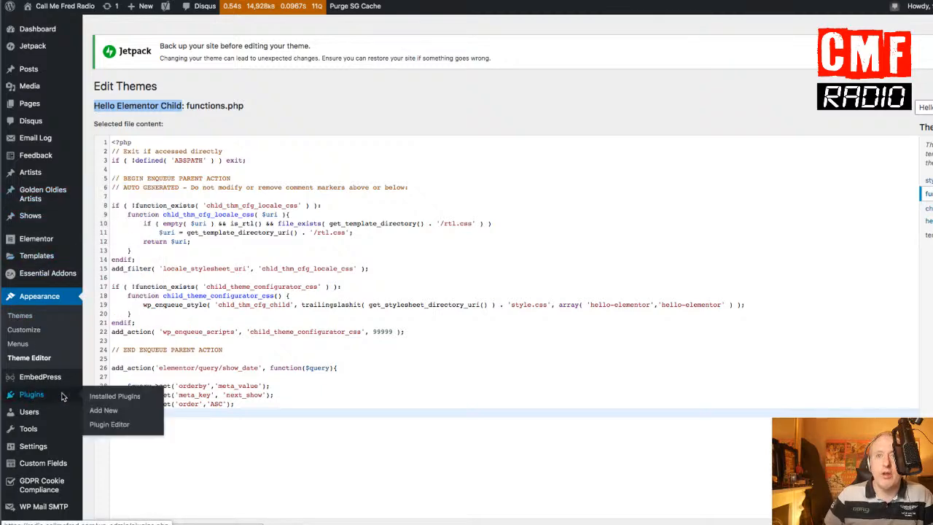
click(106, 395)
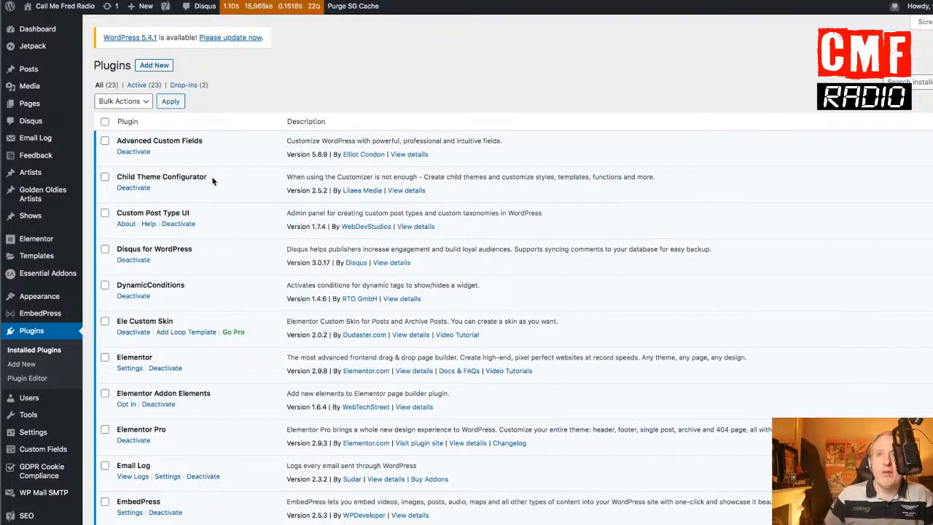
drag(212, 181, 118, 175)
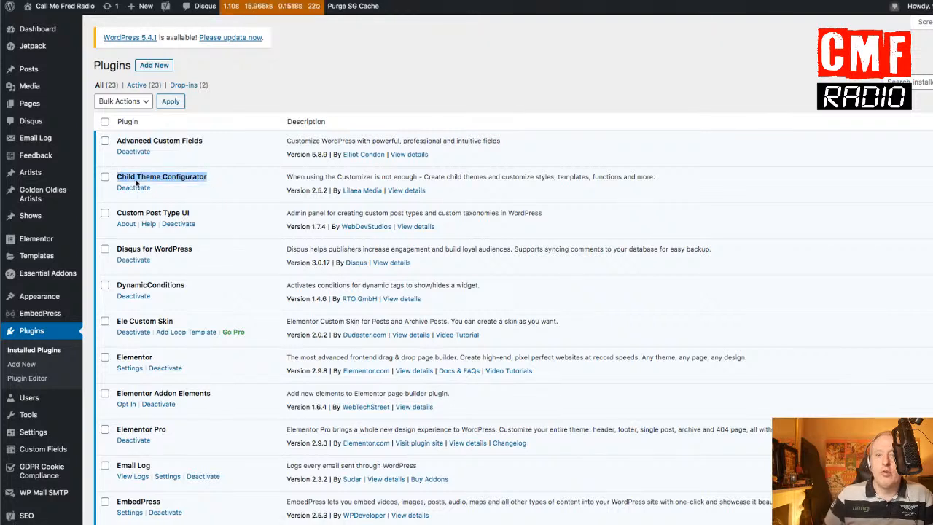
Step: Open the Child Themes tool and view the Hello Elementor Child theme's files
mouse_move(46, 434)
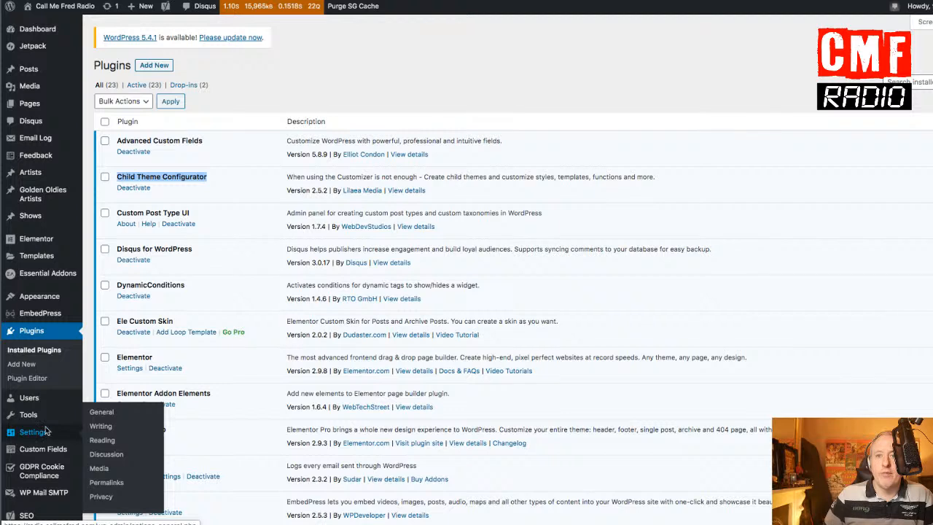
mouse_move(45, 413)
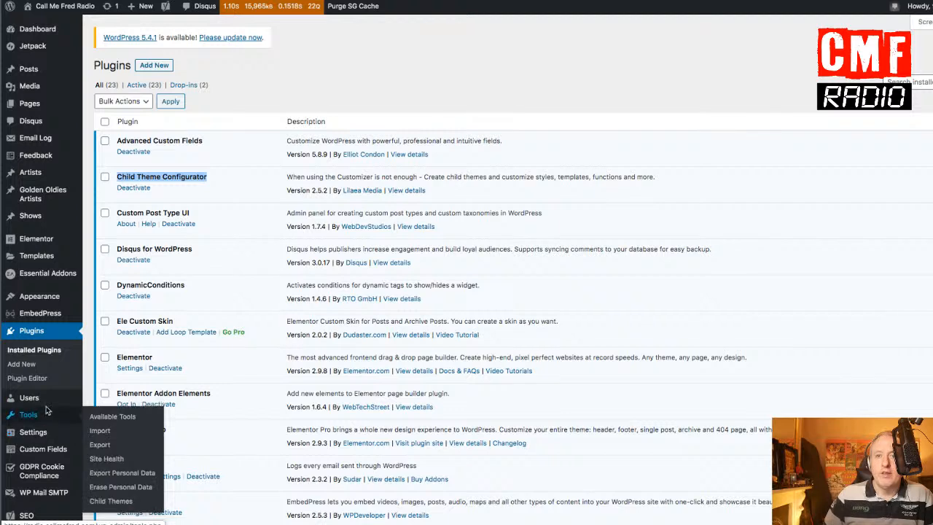
click(115, 501)
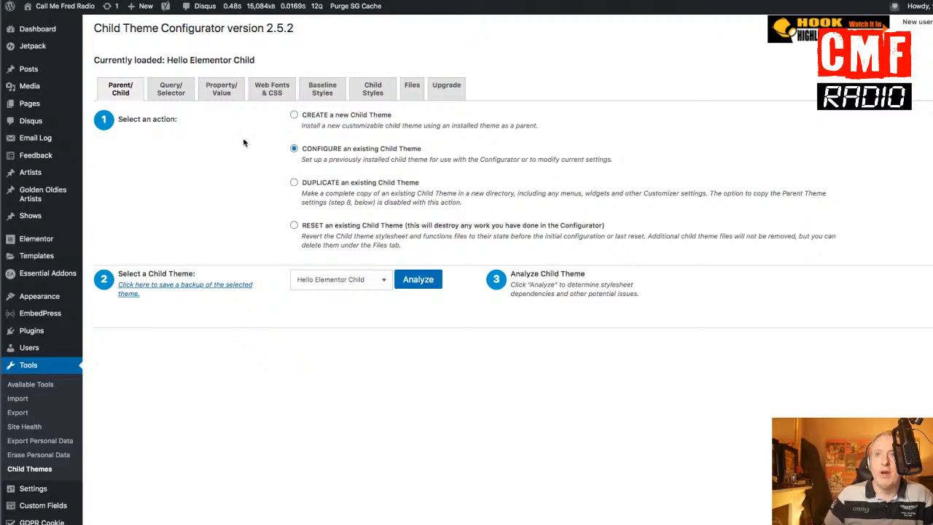
click(417, 88)
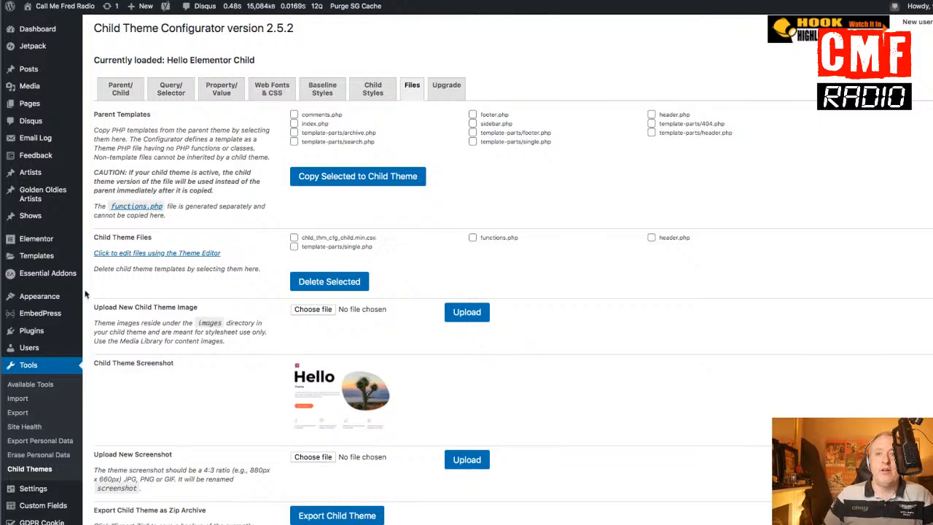
Step: Reopen the child theme's functions.php in the Theme Editor and select the whole show_date query action block
mouse_move(81, 299)
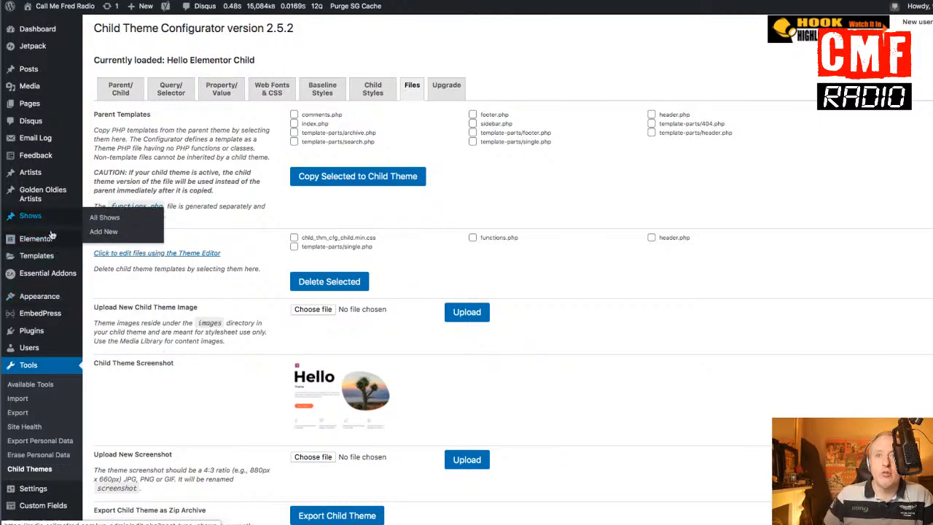
click(109, 339)
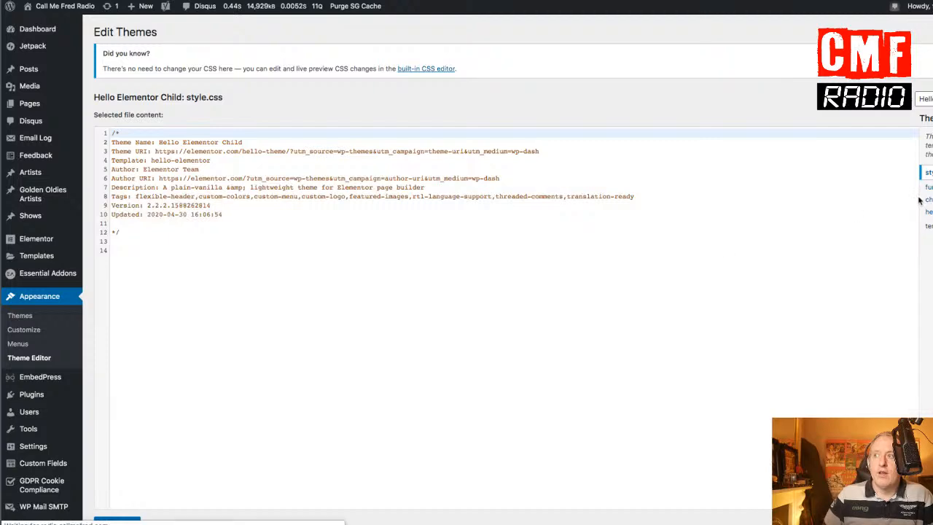
click(927, 240)
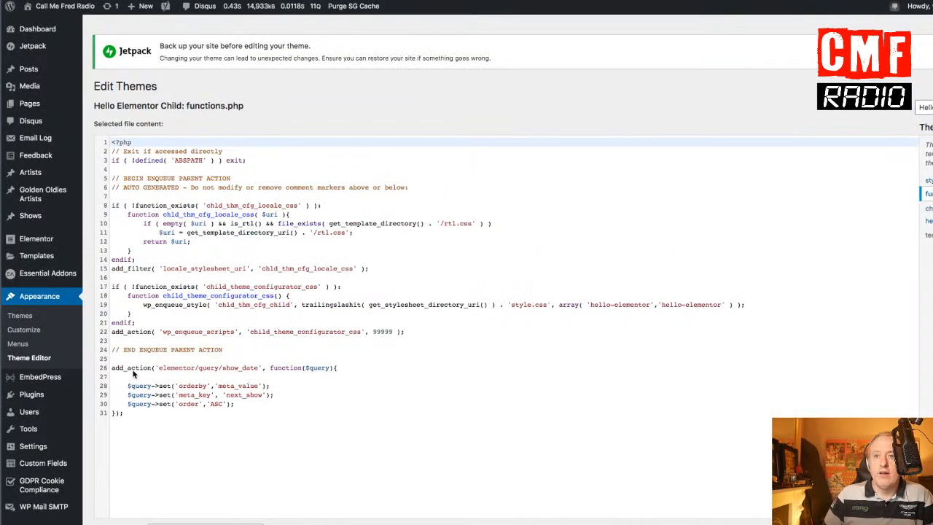
drag(136, 422, 111, 372)
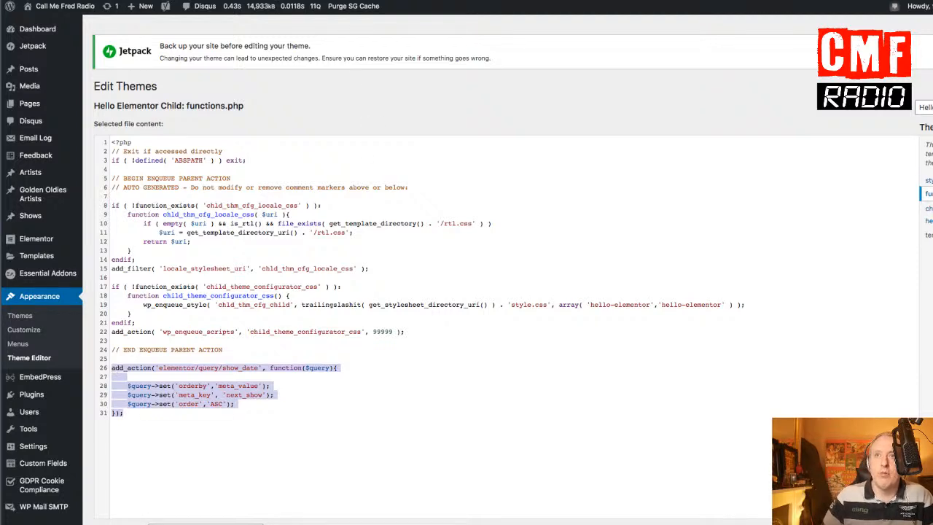
Step: Compare the query name in the add_action line of functions.php with the meta_key value, then select the query name show_date
click(251, 414)
click(240, 395)
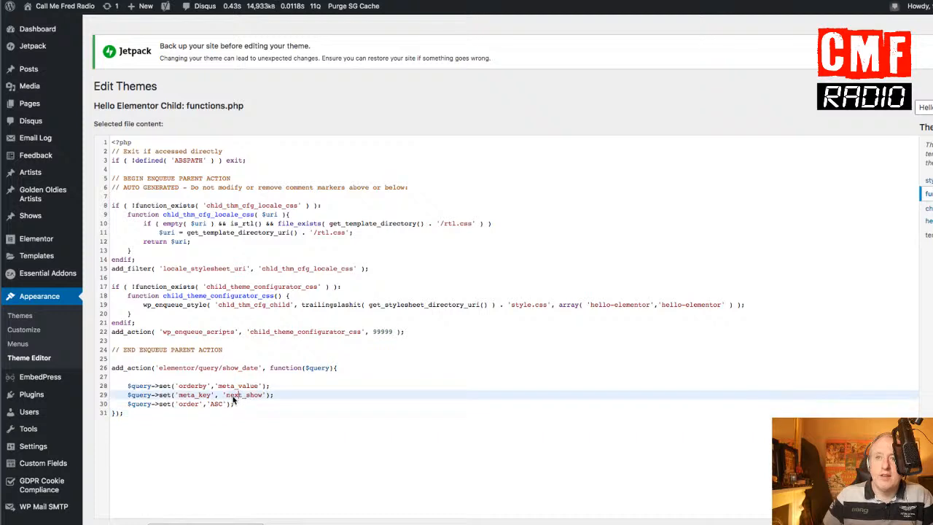
drag(226, 394, 228, 370)
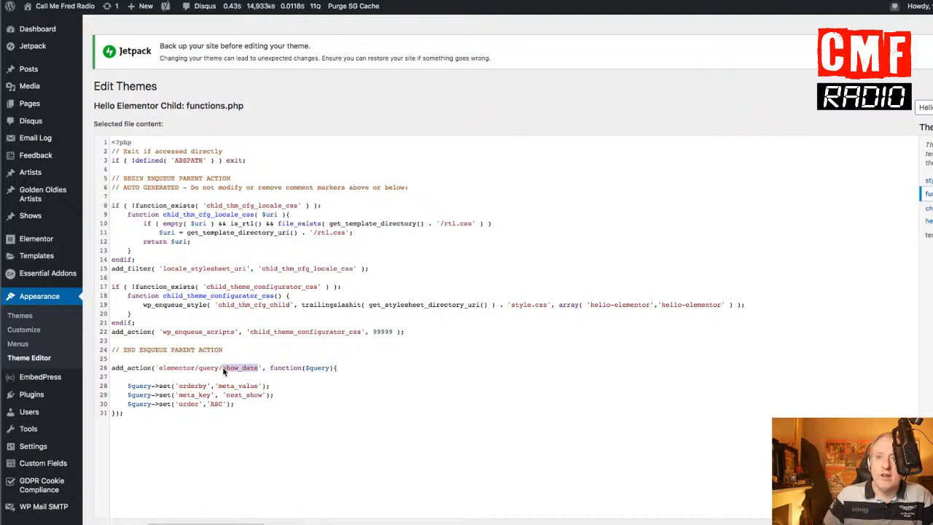
click(225, 372)
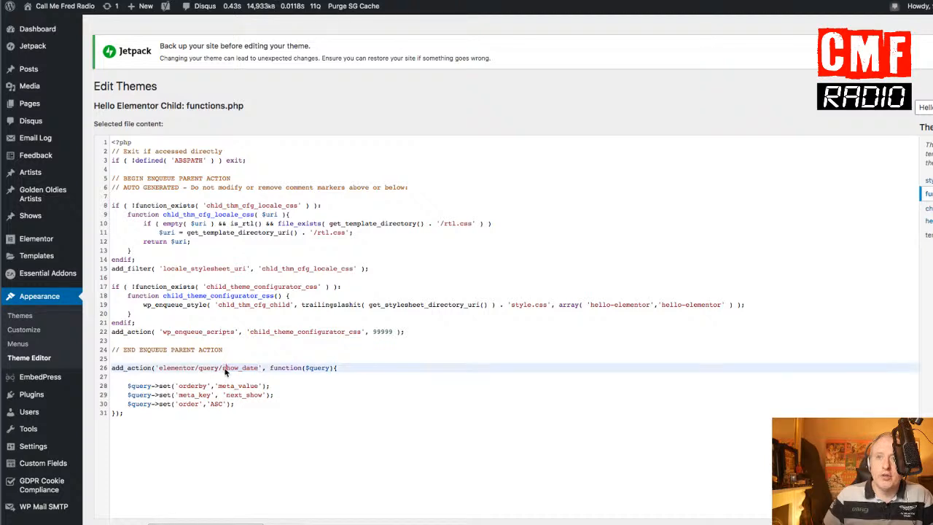
drag(223, 371, 228, 400)
click(263, 396)
click(246, 370)
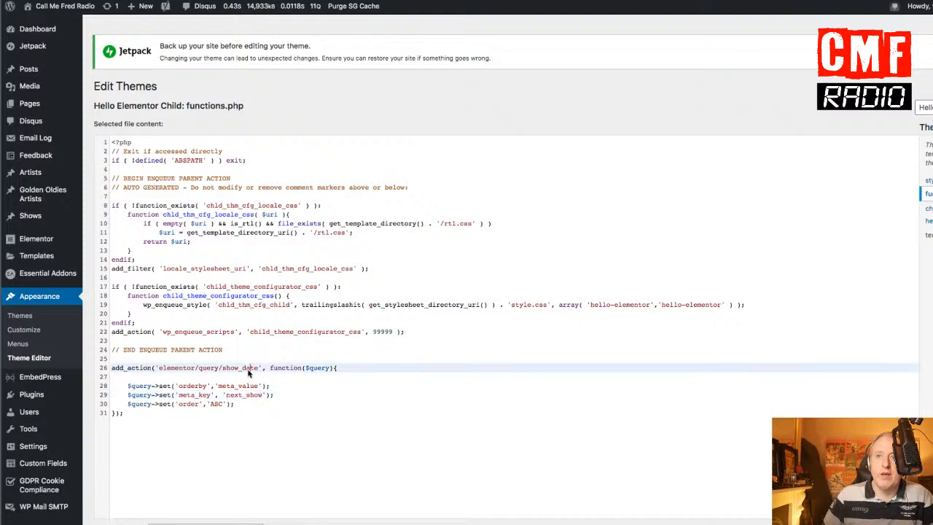
drag(260, 371, 223, 372)
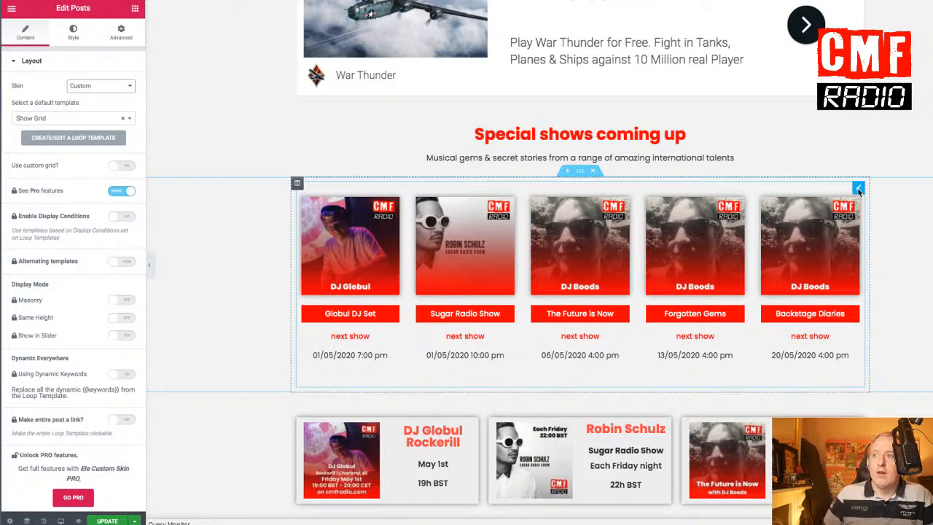
Step: Open the Query settings of the Special shows Posts widget in Elementor and check its Order By options and Query ID
scroll(72, 232, down, 5)
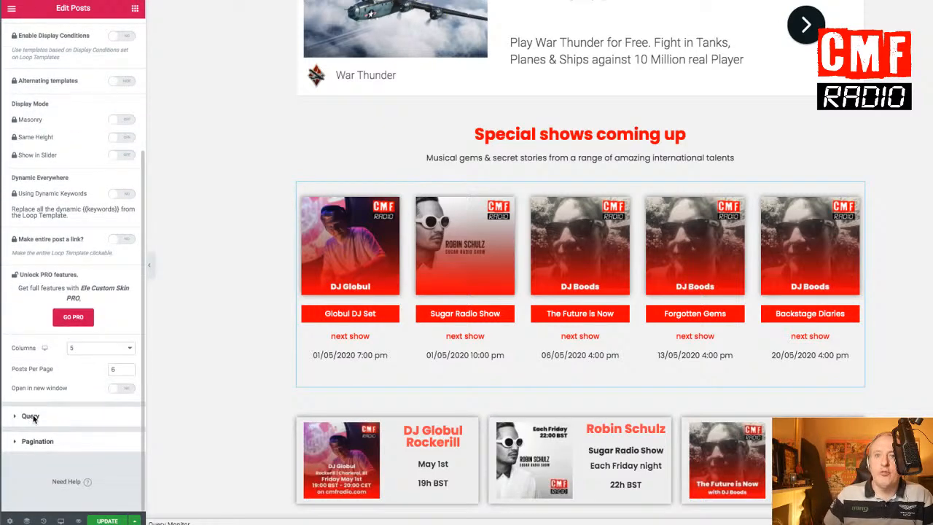
click(30, 416)
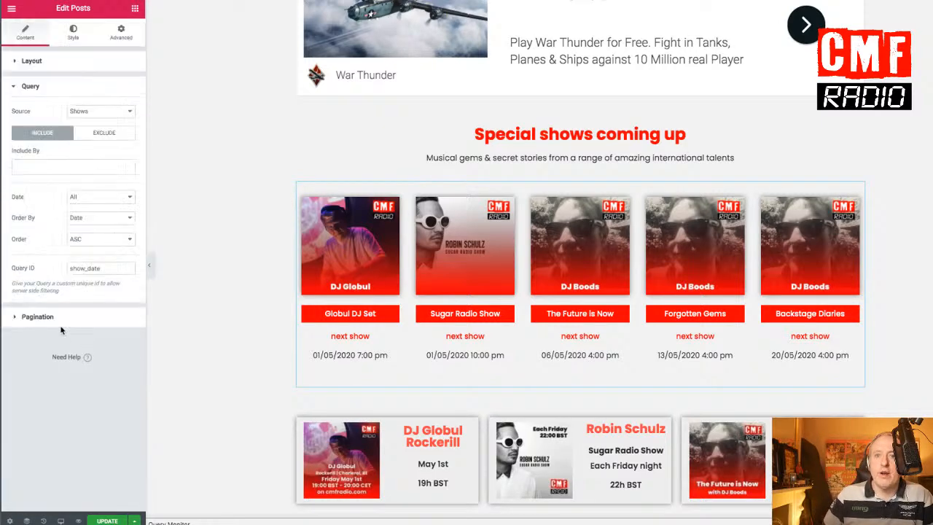
click(79, 220)
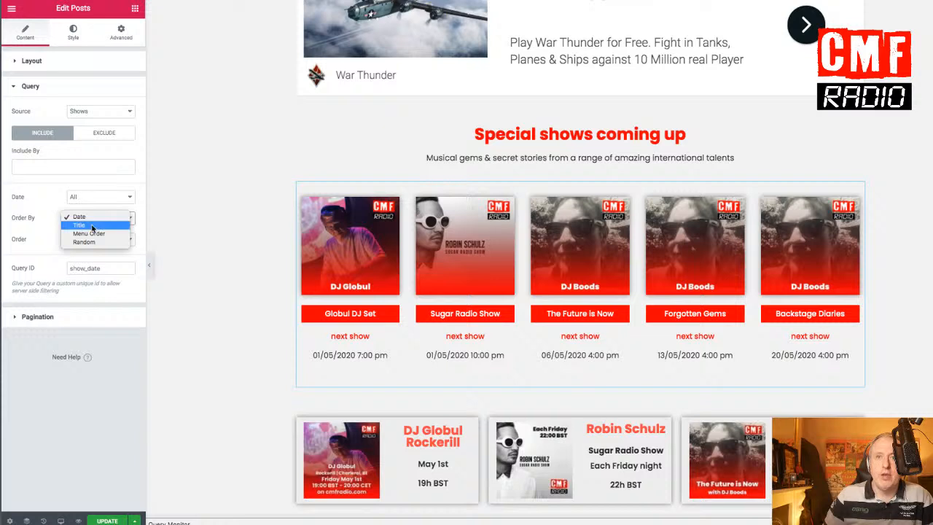
click(51, 209)
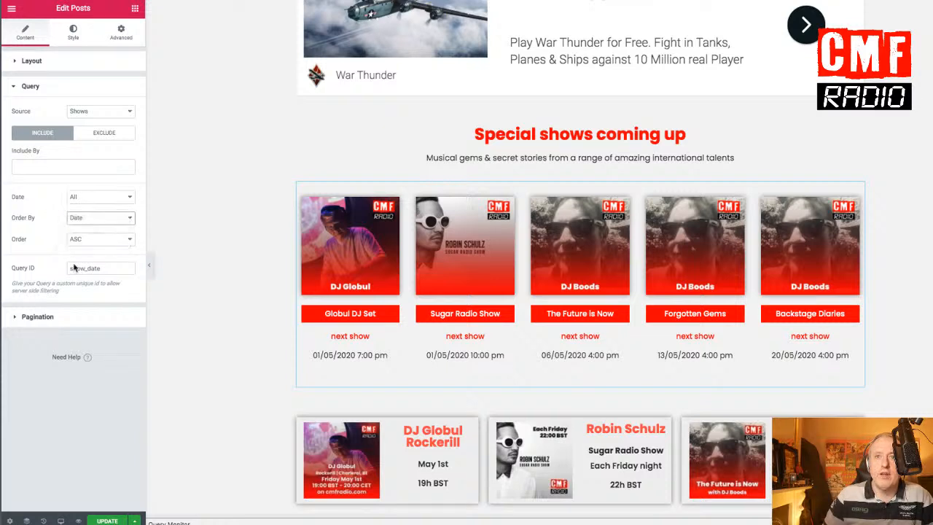
drag(113, 268, 70, 269)
click(103, 270)
click(112, 274)
click(113, 271)
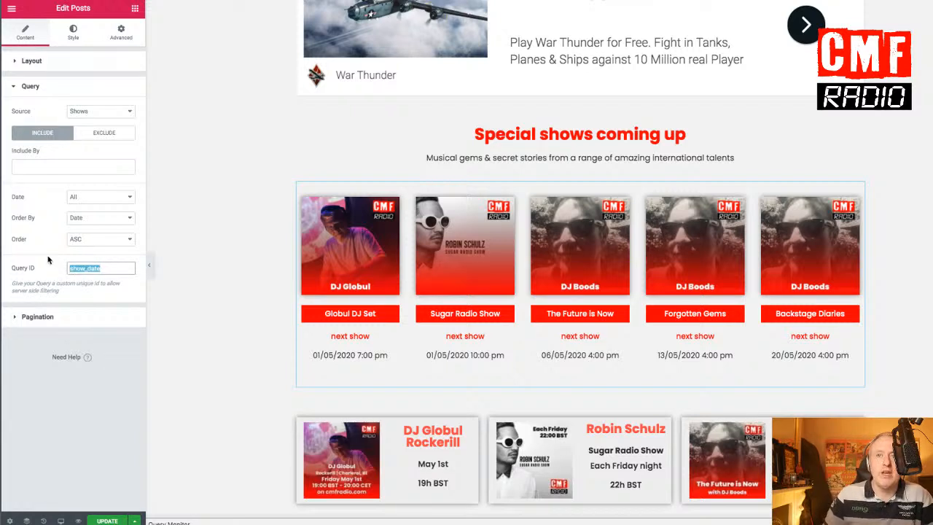
click(116, 270)
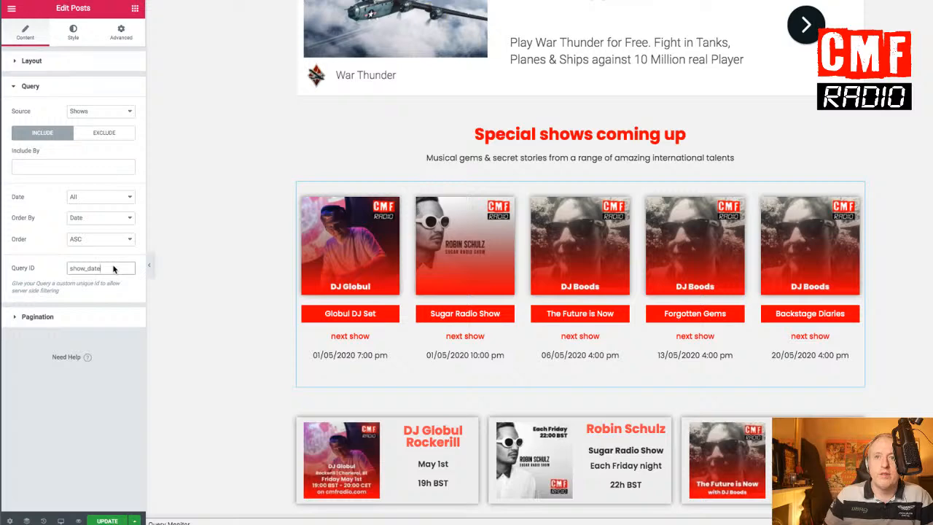
drag(113, 270, 73, 266)
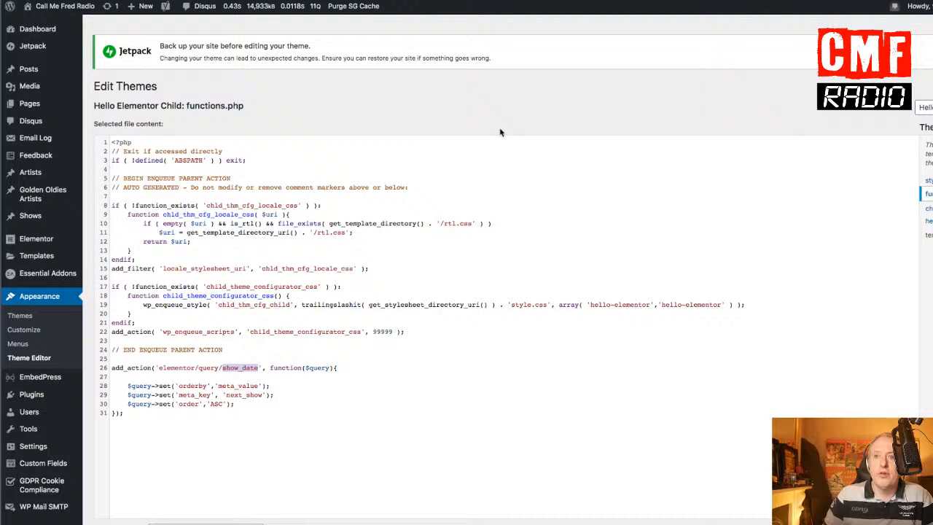
Step: Return to functions.php and examine the elementor/query/show_date hook name, highlighting its show_date and elementor parts
click(321, 388)
drag(257, 368, 225, 370)
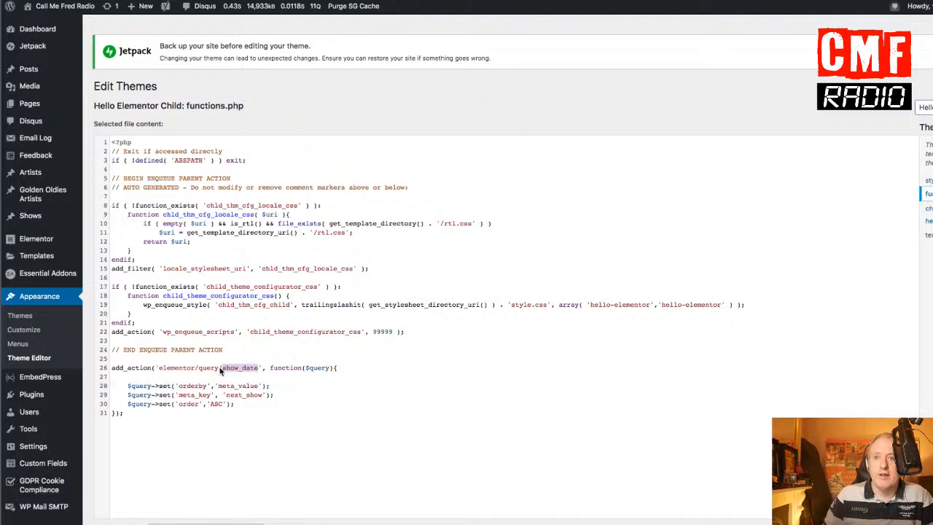
click(220, 370)
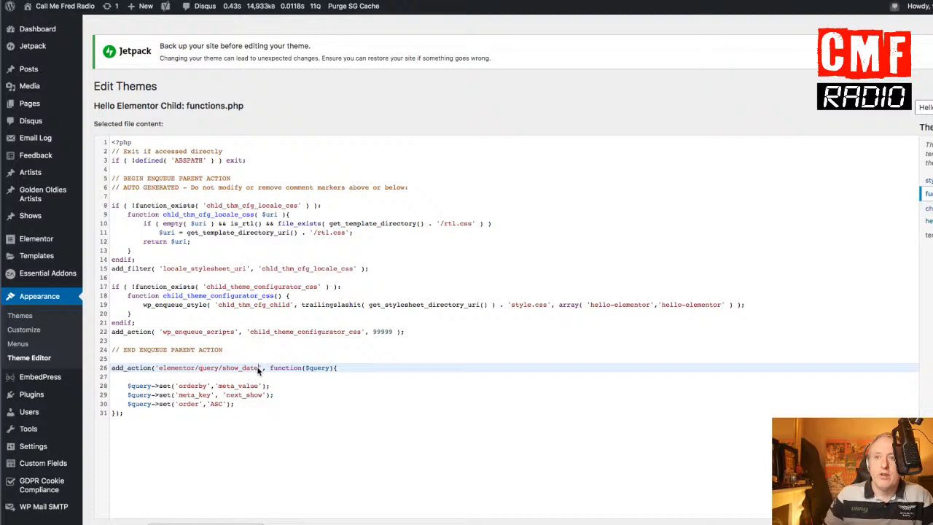
drag(259, 370, 224, 370)
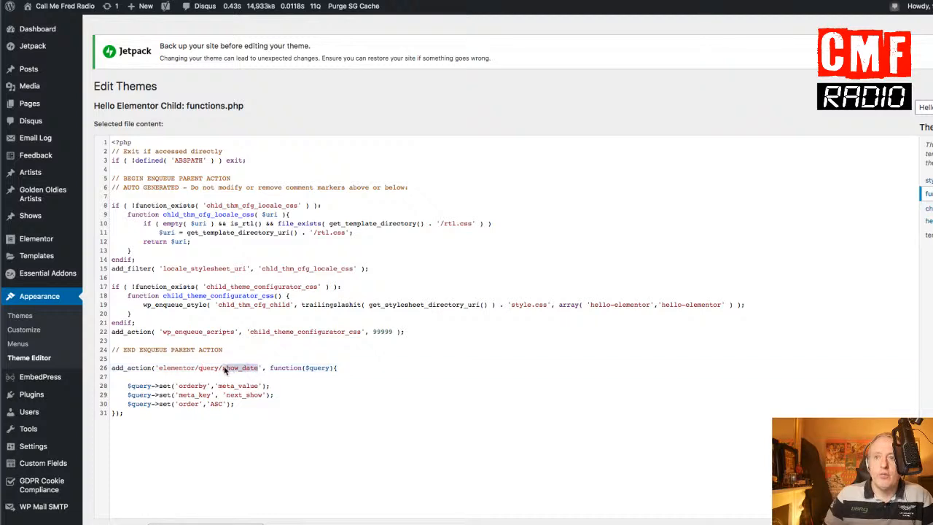
click(257, 370)
drag(258, 370, 162, 371)
click(196, 370)
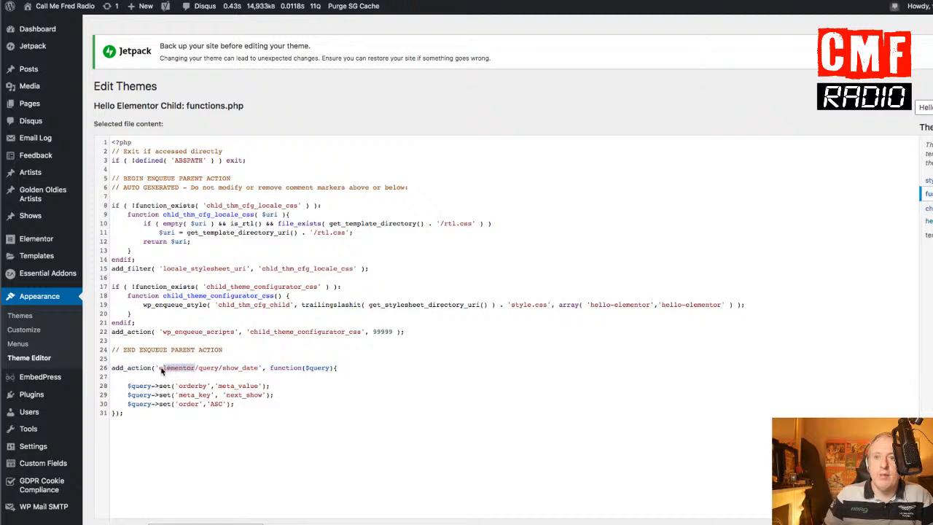
Step: Examine the order direction and the next_show meta key in the query's set lines
click(214, 396)
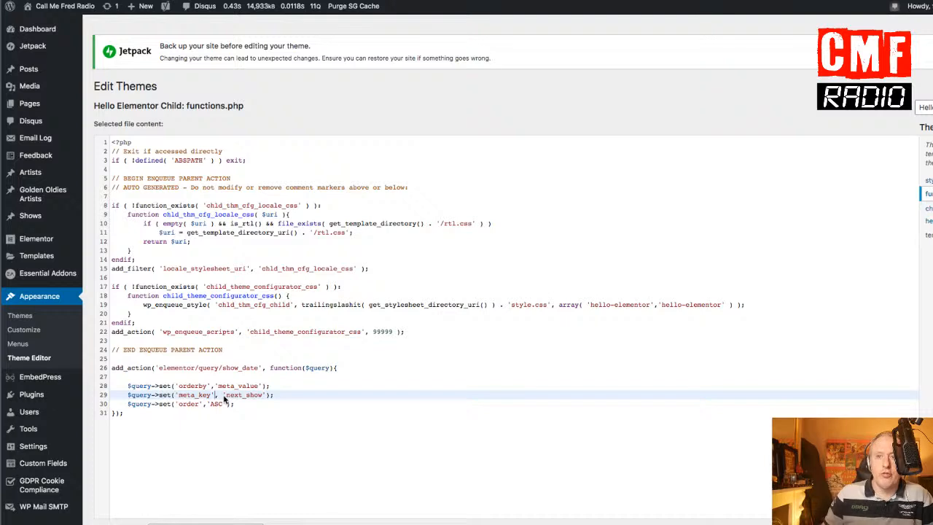
drag(224, 404, 206, 405)
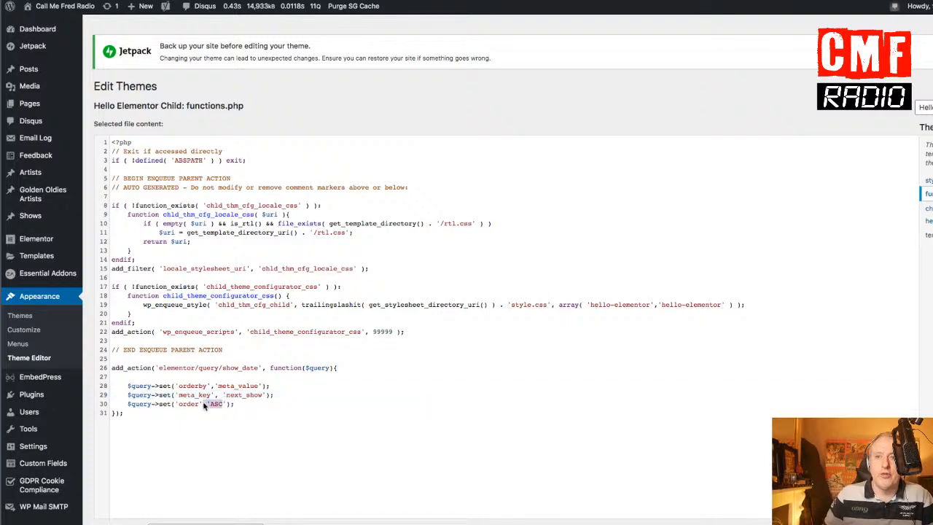
click(261, 395)
drag(261, 395, 230, 398)
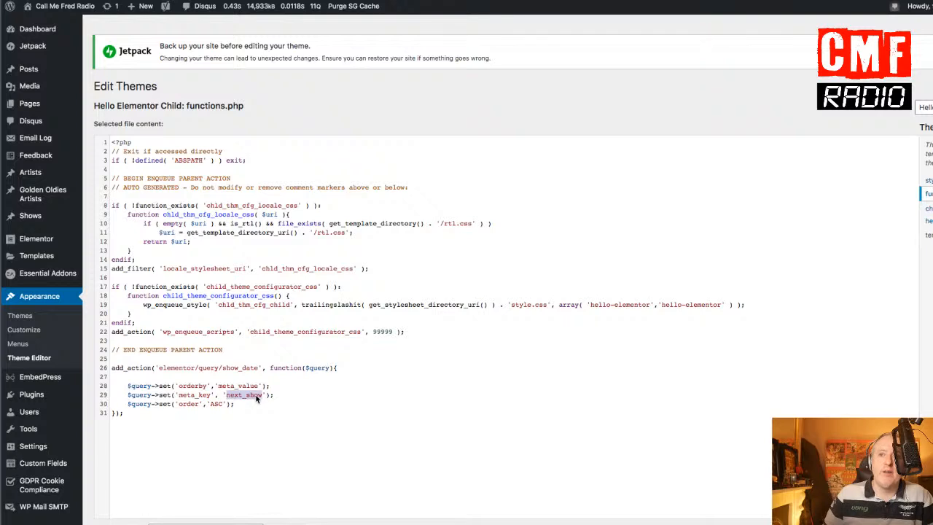
click(265, 397)
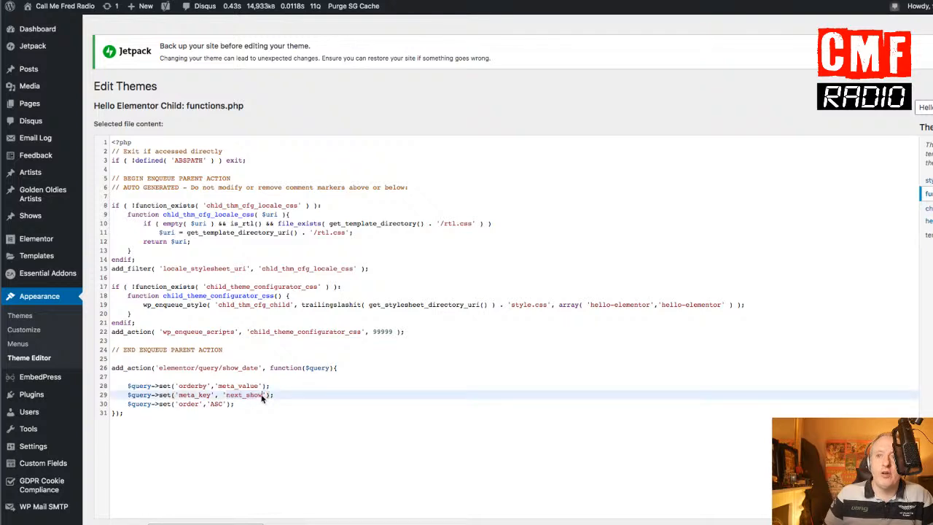
drag(265, 397, 228, 399)
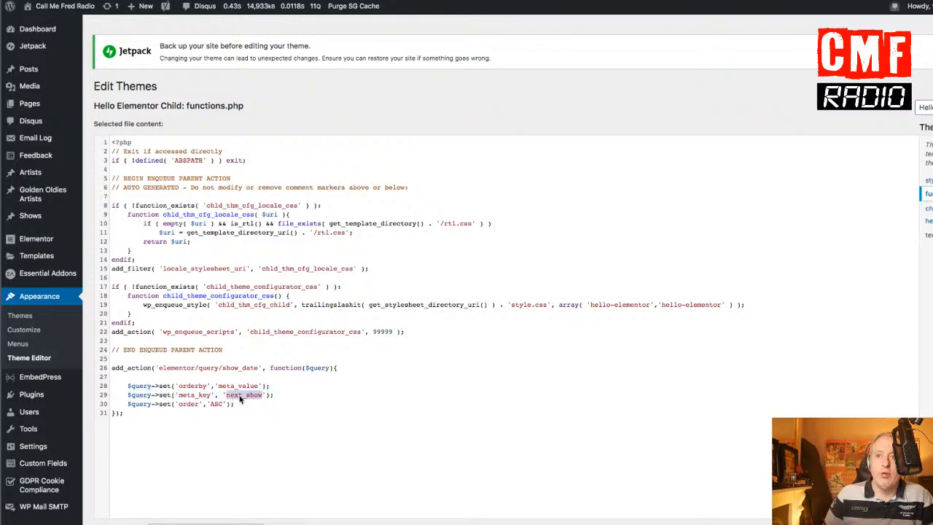
click(241, 400)
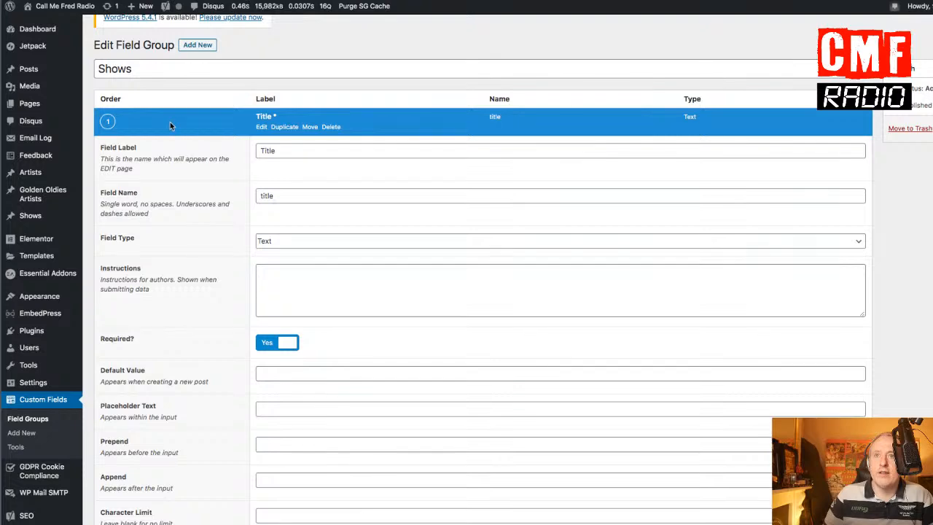
Step: Expand the Next show field in the Shows custom field group and highlight its field name
scroll(182, 195, down, 12)
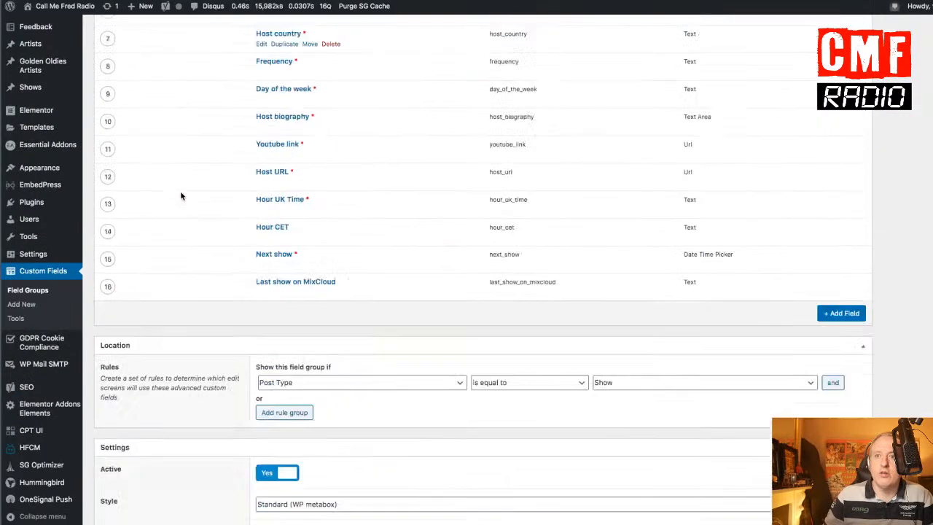
scroll(182, 195, up, 4)
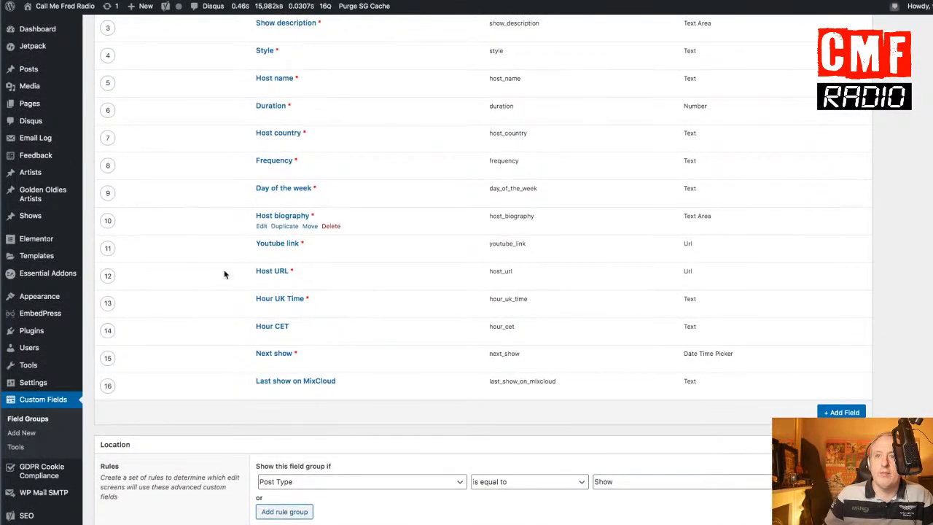
click(261, 363)
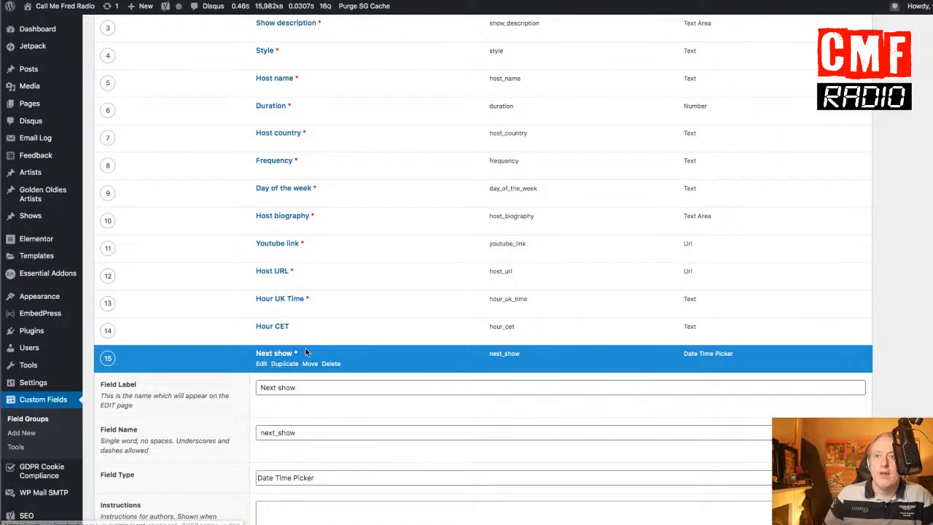
scroll(305, 348, down, 4)
drag(307, 288, 260, 287)
click(283, 291)
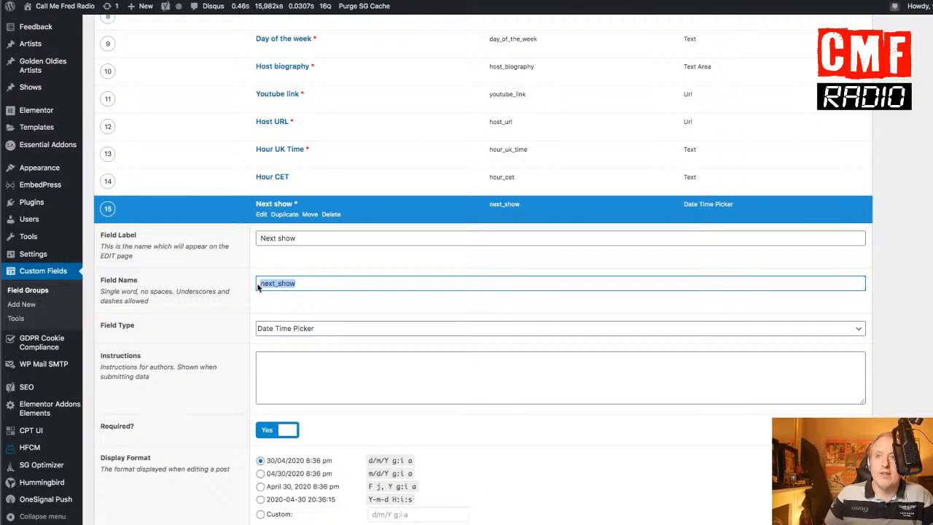
click(309, 288)
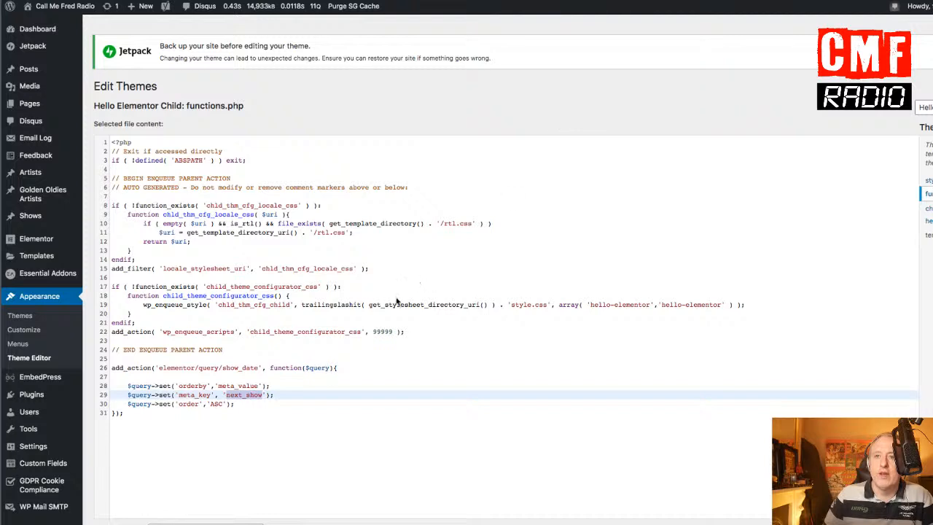
Step: Go back to functions.php and review the query's order line and next_show meta key against the custom field
click(333, 377)
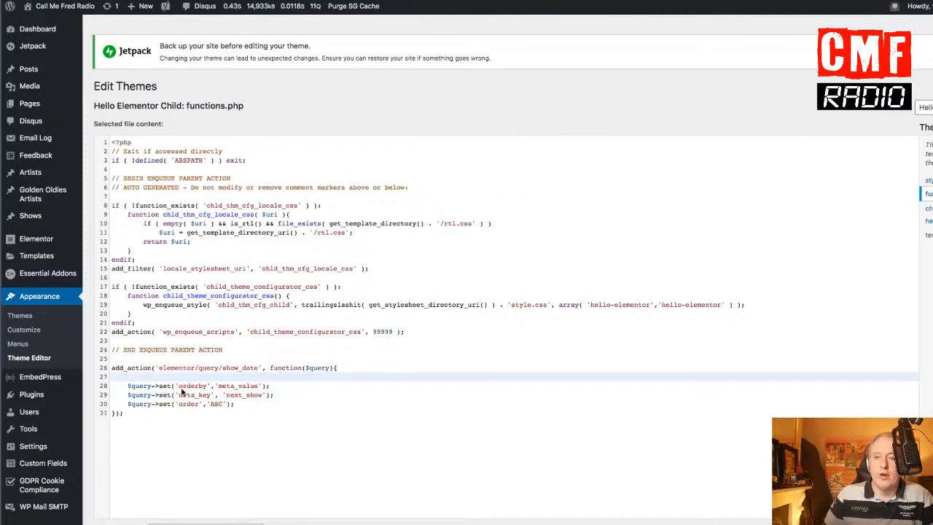
click(222, 404)
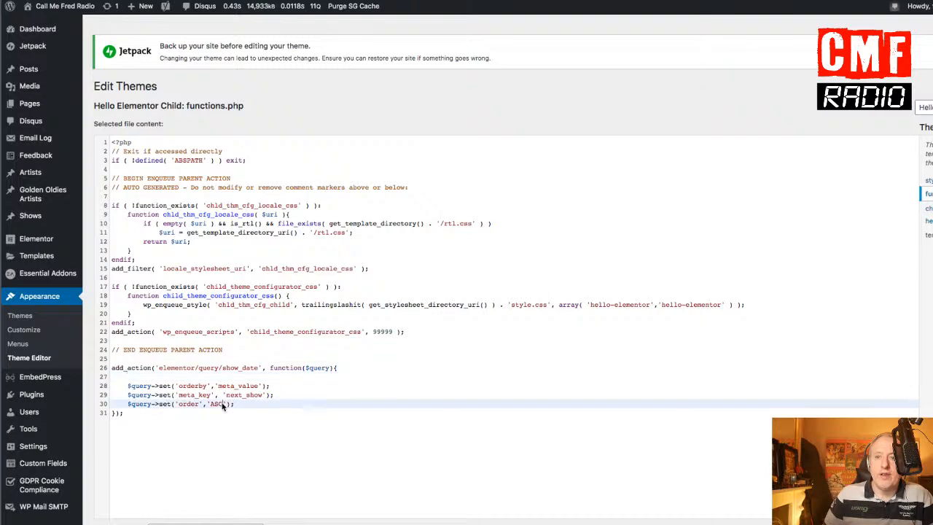
double_click(245, 395)
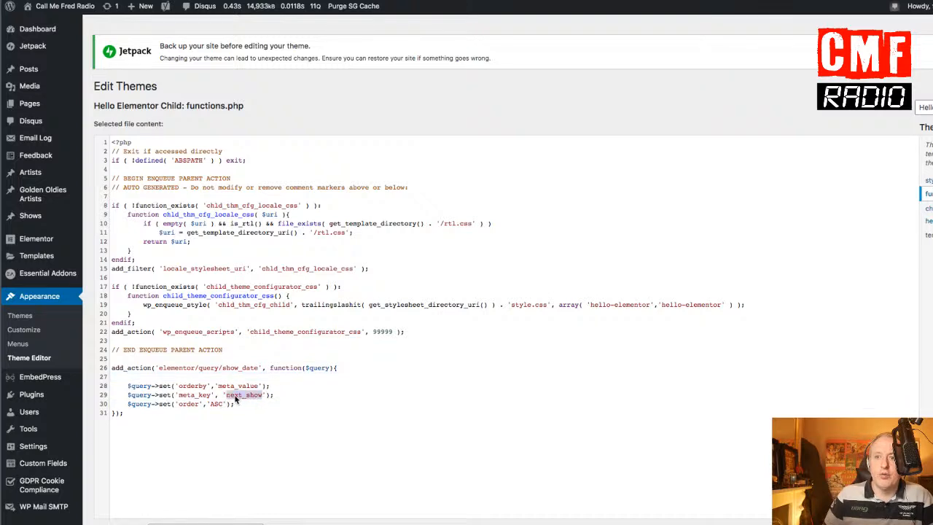
click(259, 398)
drag(262, 397, 229, 398)
click(228, 397)
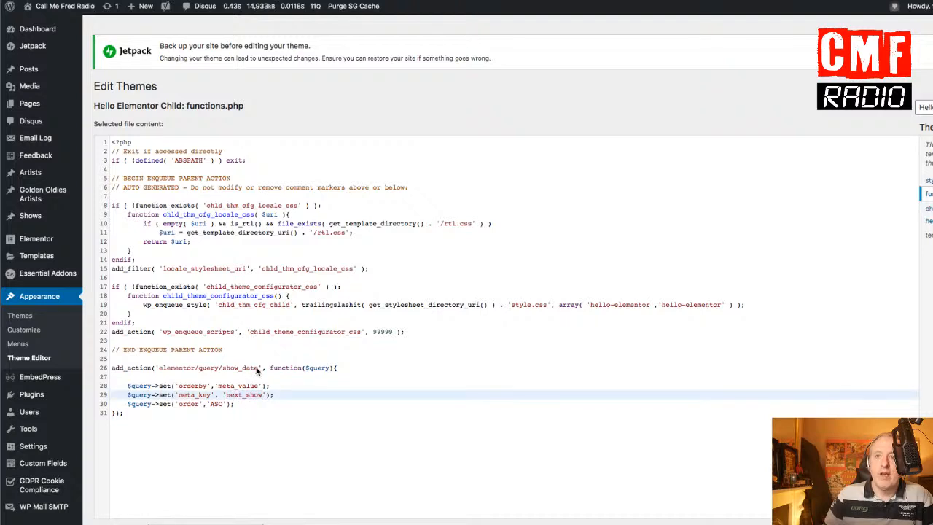
Step: Highlight the show_date query ID in functions.php, followed by the whole add_action block from line 26 to 31
click(257, 369)
drag(257, 370, 225, 371)
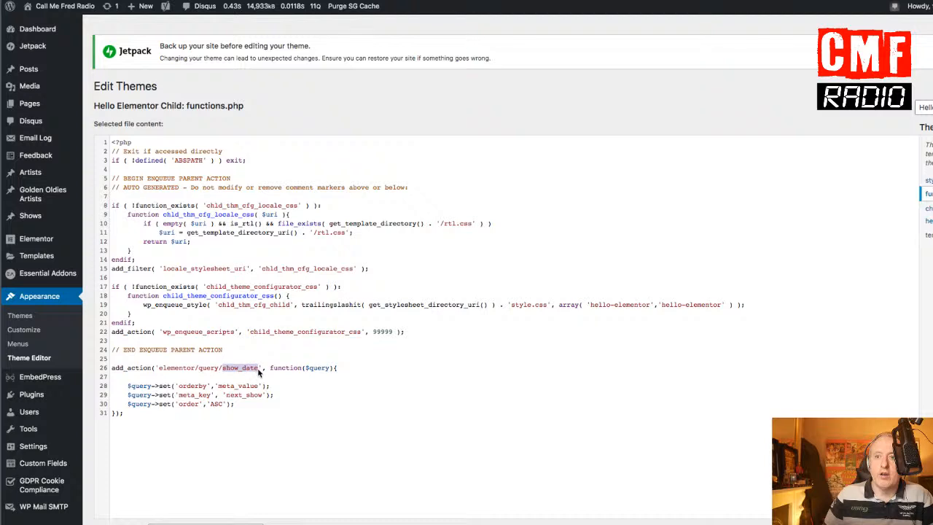
click(214, 436)
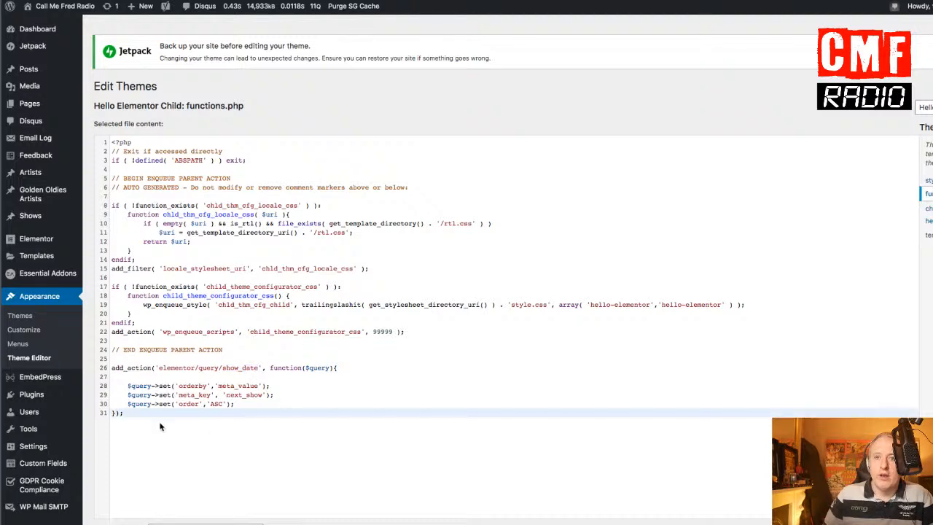
drag(150, 423, 113, 368)
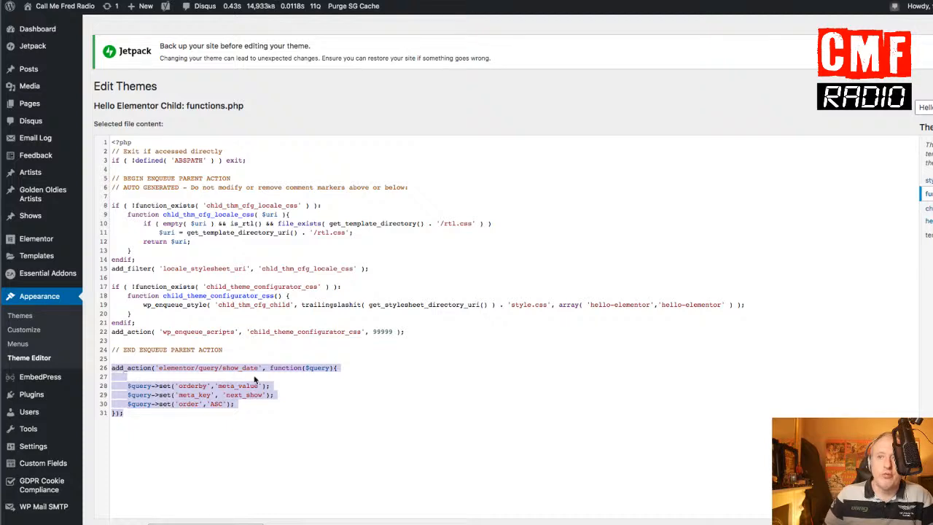
click(221, 412)
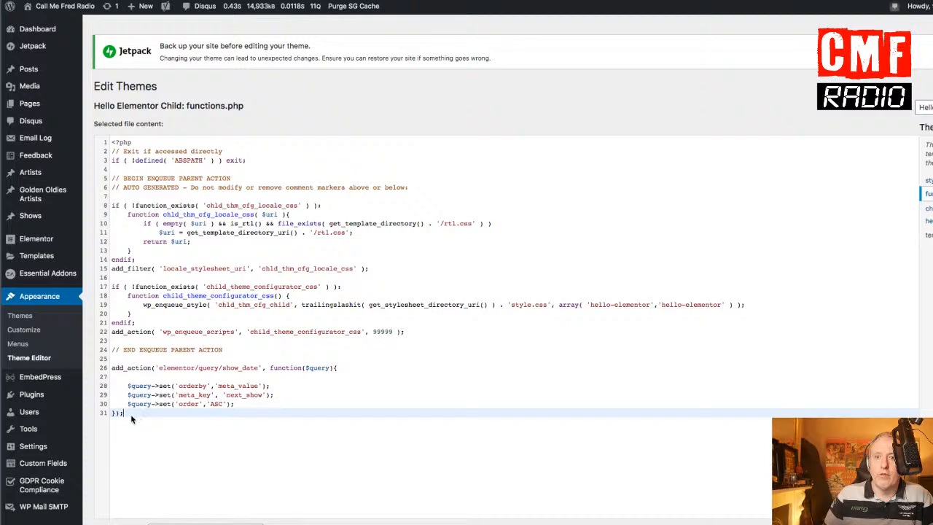
Step: Compare the add_action query block on lines 26 to 31 of functions.php with the dates in the homepage's show grid
drag(131, 414, 113, 368)
click(116, 360)
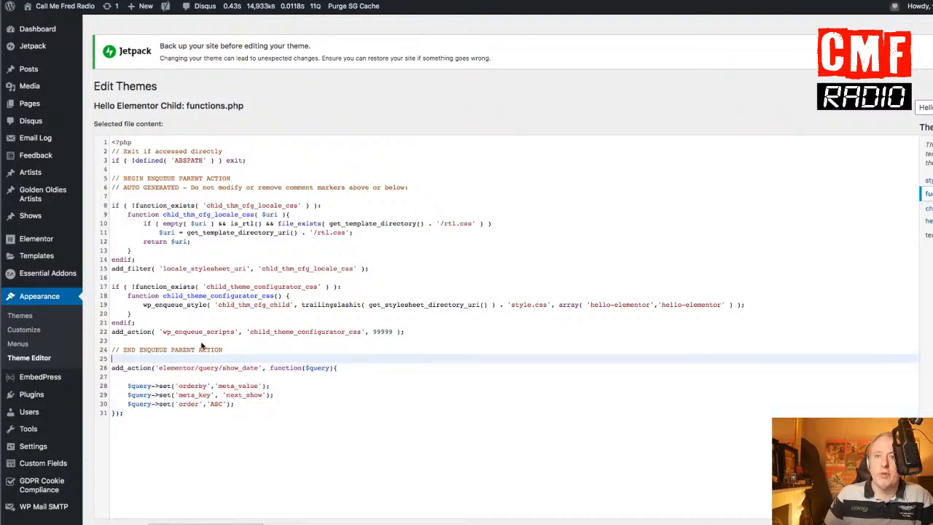
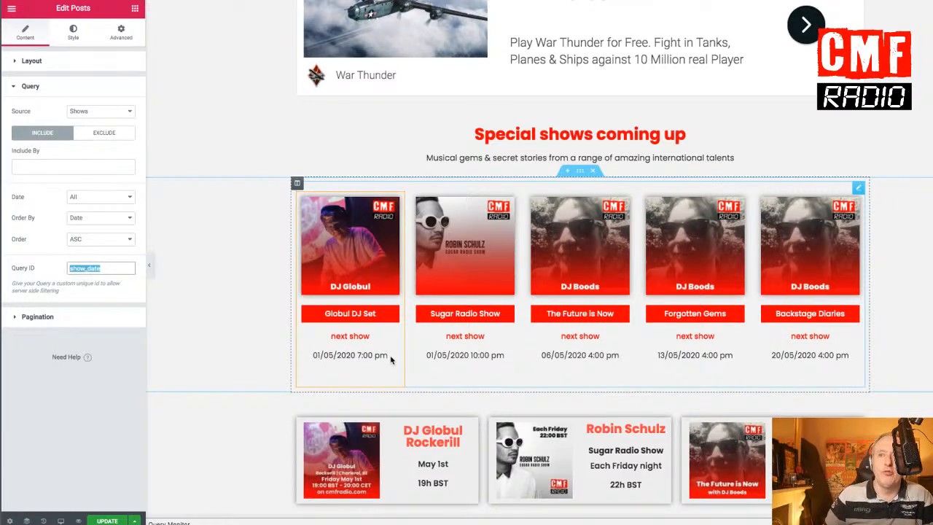
drag(389, 359, 402, 183)
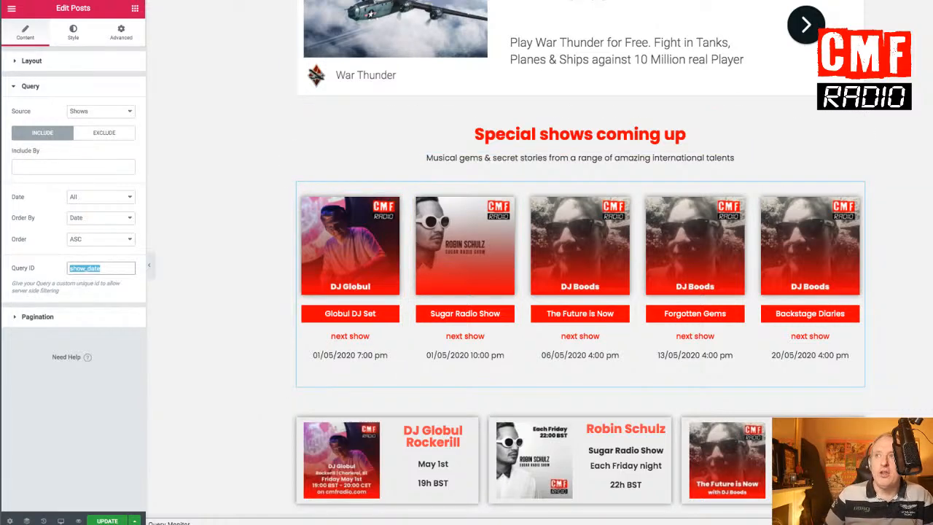
key(ctrl+Tab)
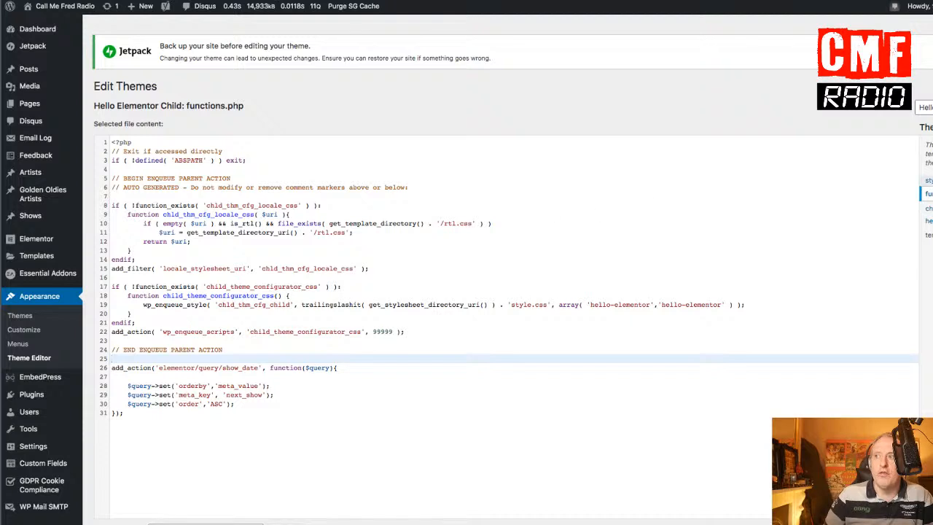
click(210, 415)
shift+click(111, 367)
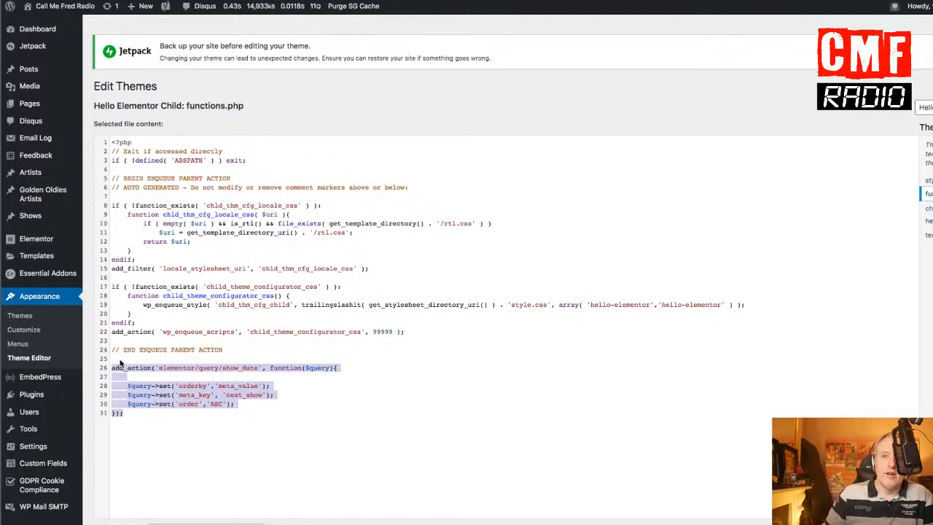
click(259, 370)
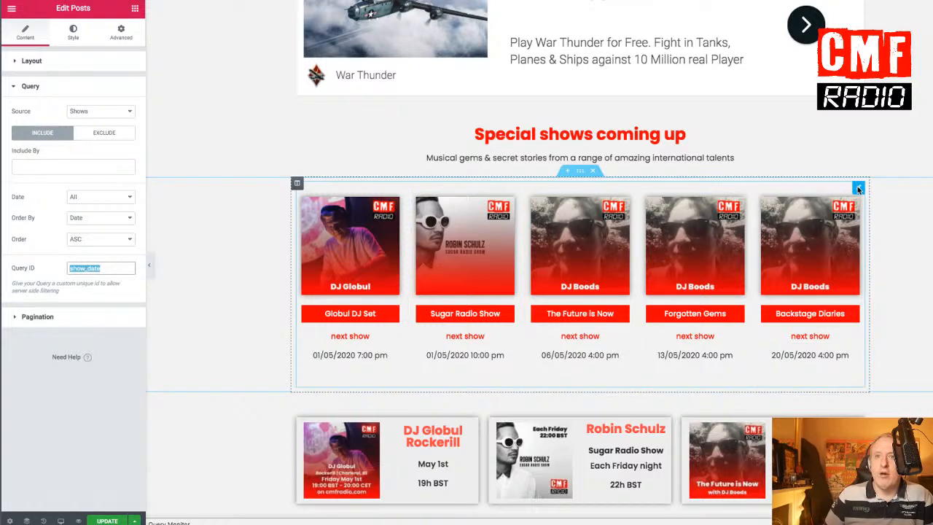
Step: Set the number of posts per page to 10 in the show grid's Posts widget layout
click(32, 63)
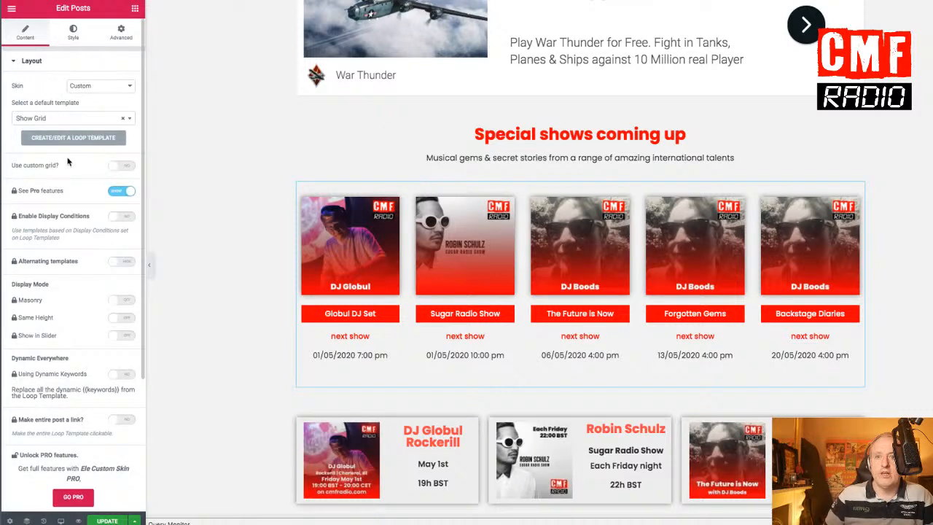
scroll(69, 164, down, 5)
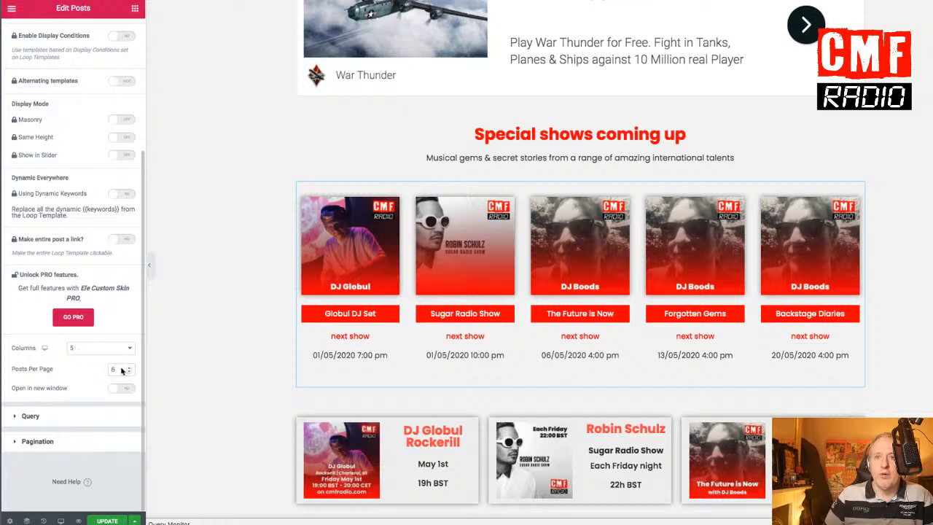
click(120, 369)
key(BackSpace)
text(10)
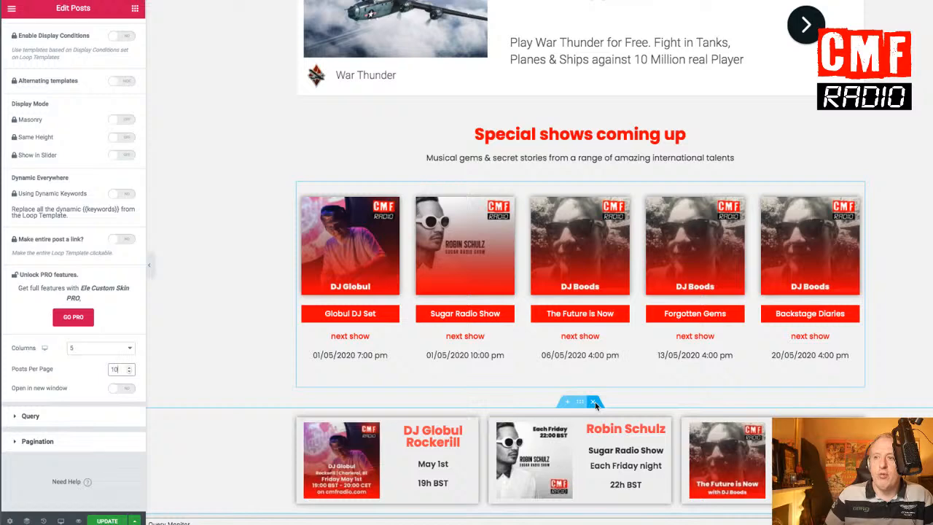
Step: Delete the section with the manually built show cards below the grid and update the homepage
scroll(595, 405, down, 1)
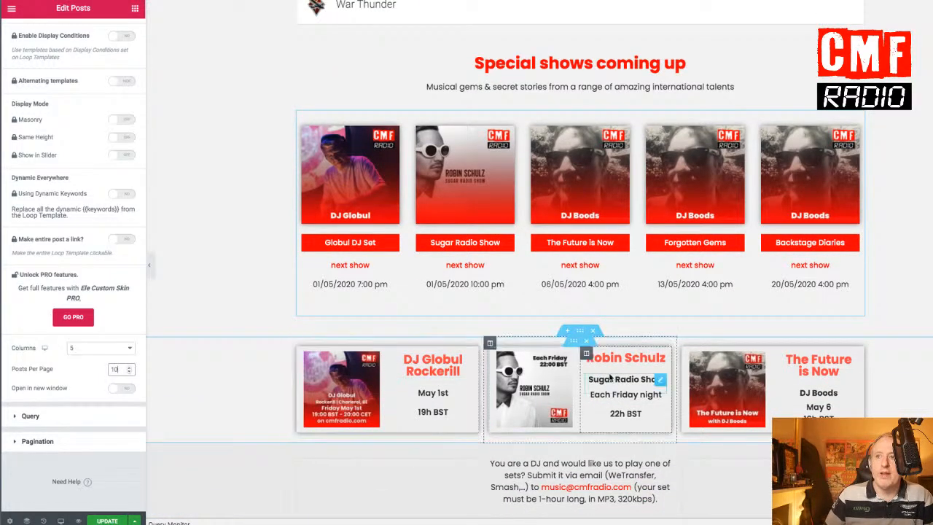
click(594, 332)
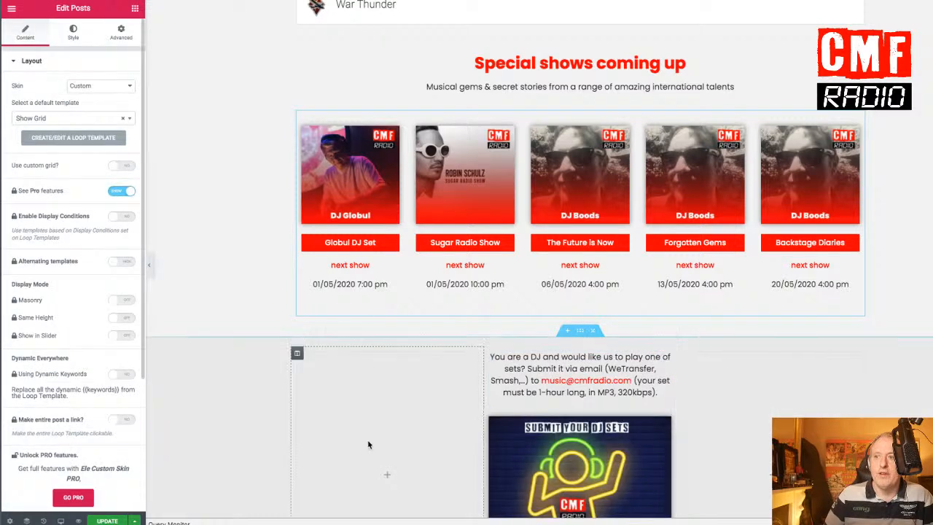
click(116, 519)
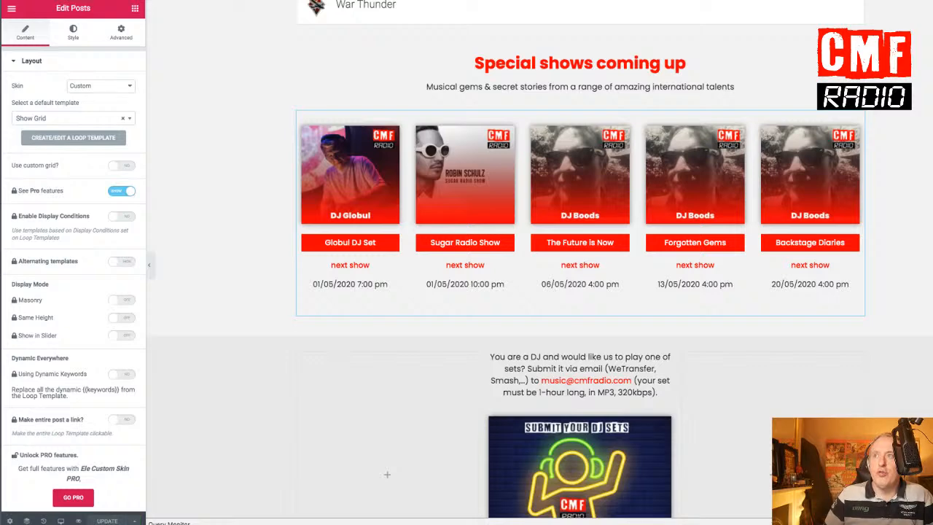
Step: Look over the Forgotten Gems show page and follow its link to the other shows on CMF Radio
key(ctrl+Tab)
mouse_move(579, 8)
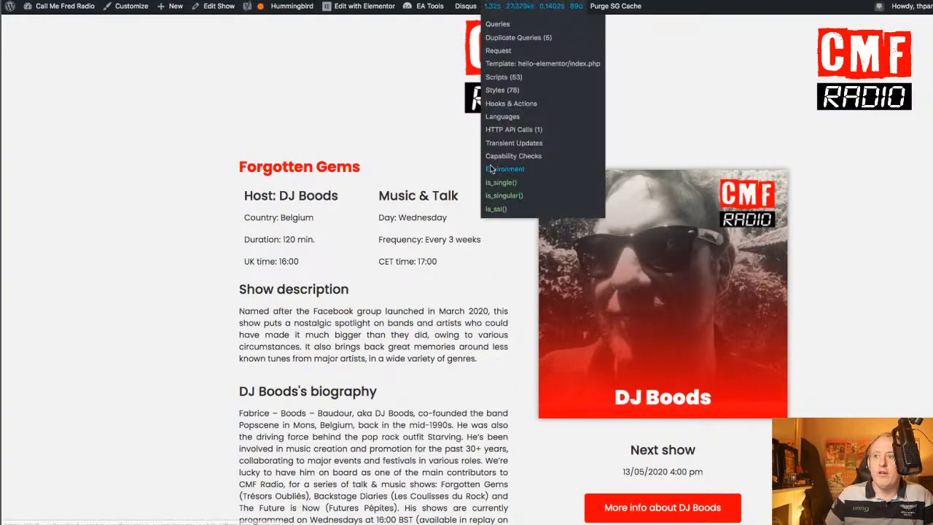
scroll(478, 216, down, 5)
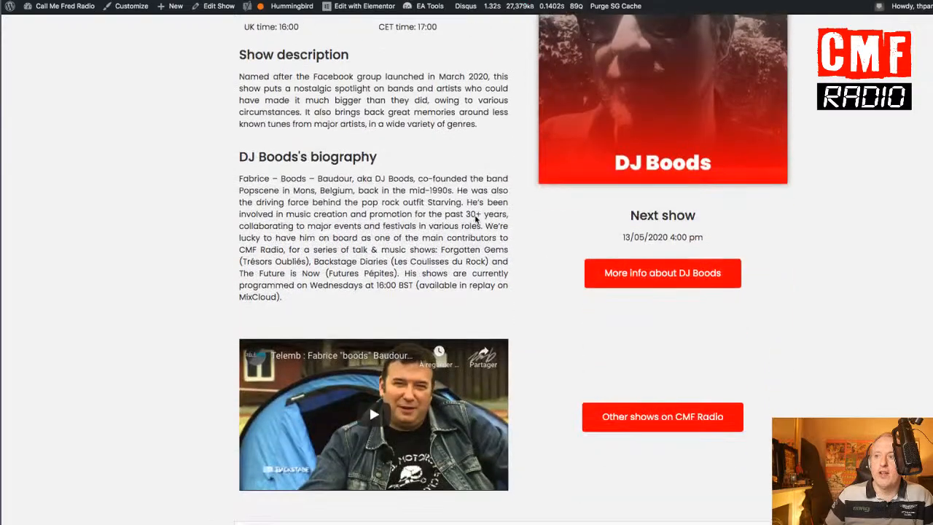
scroll(480, 217, up, 8)
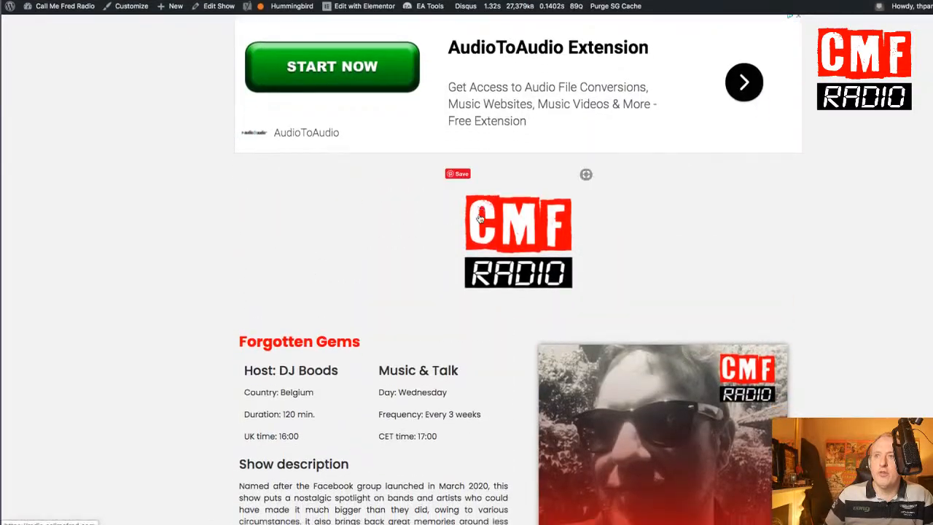
scroll(480, 218, down, 8)
click(653, 306)
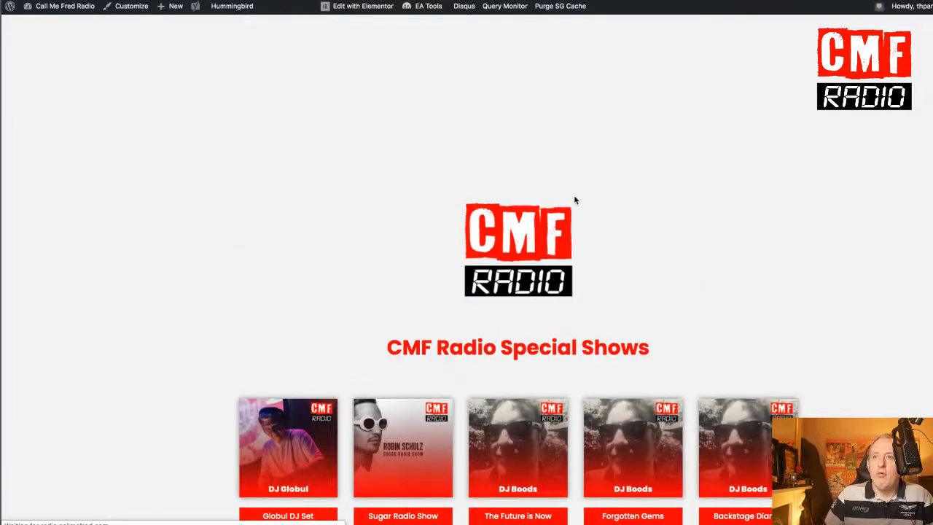
Step: Open the Globul DJ Set page from the CMF Radio Special Shows archive and return to the archive from it
scroll(616, 174, down, 3)
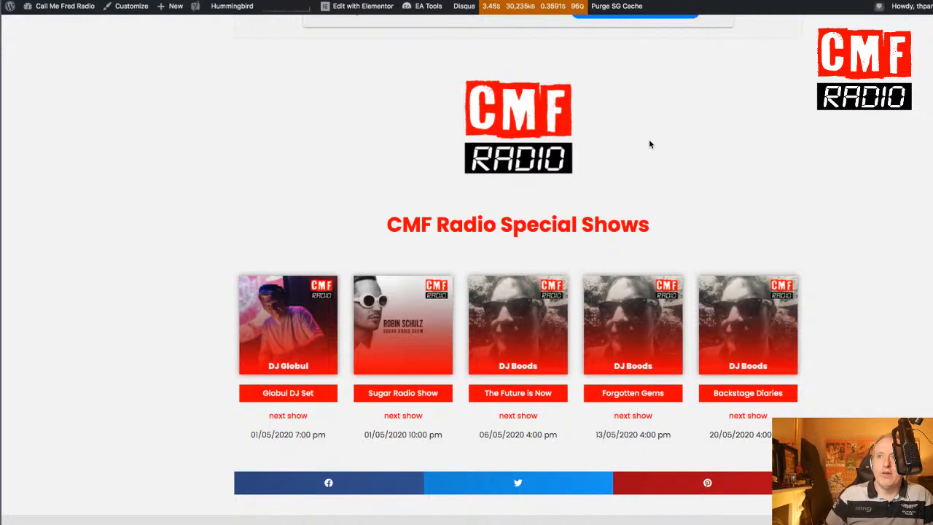
right_click(288, 333)
click(502, 245)
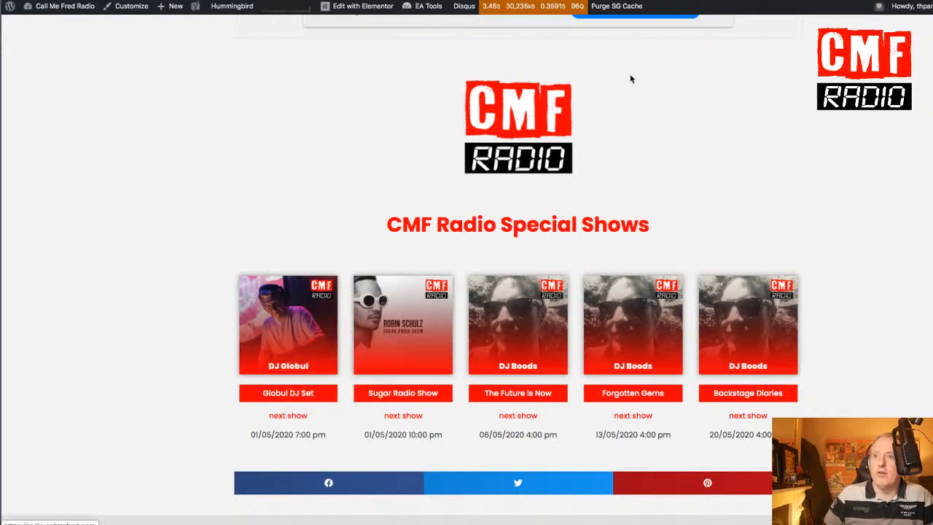
right_click(320, 325)
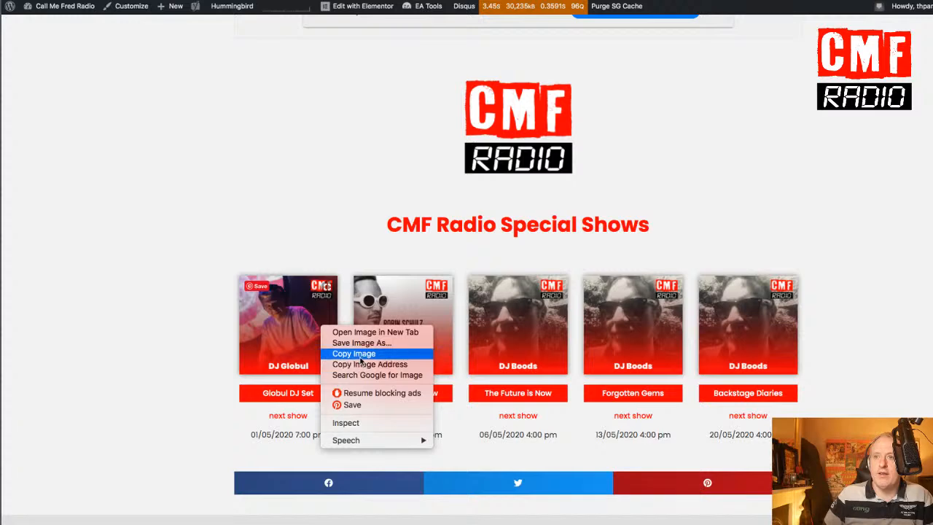
click(275, 343)
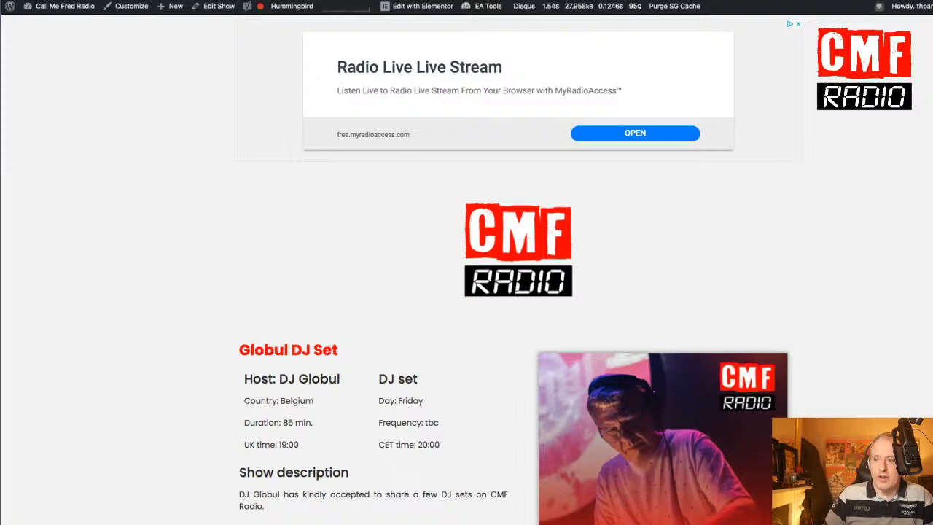
key(BackSpace)
key(Return)
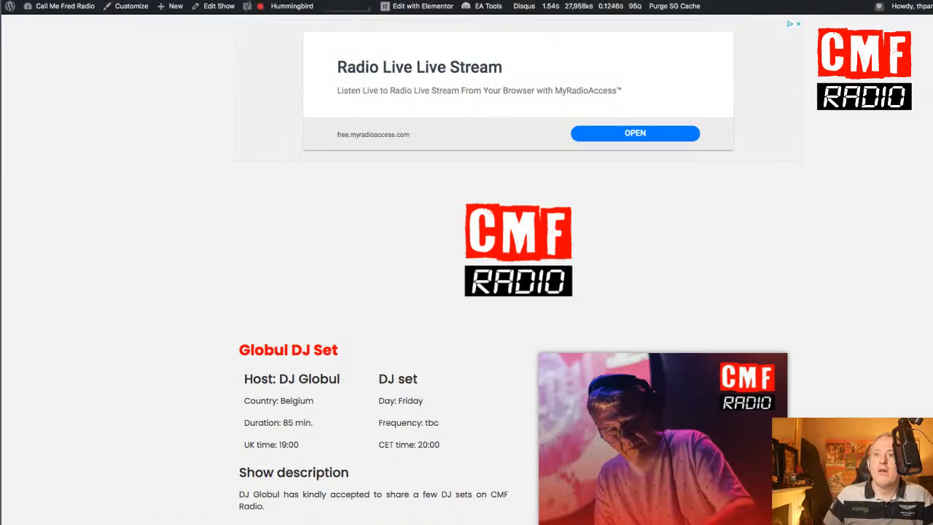
scroll(261, 178, down, 3)
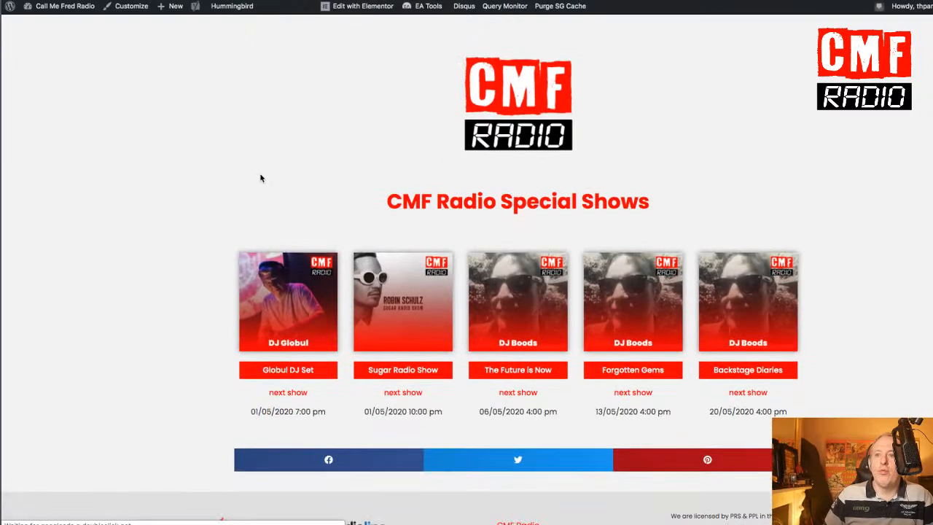
scroll(261, 178, down, 1)
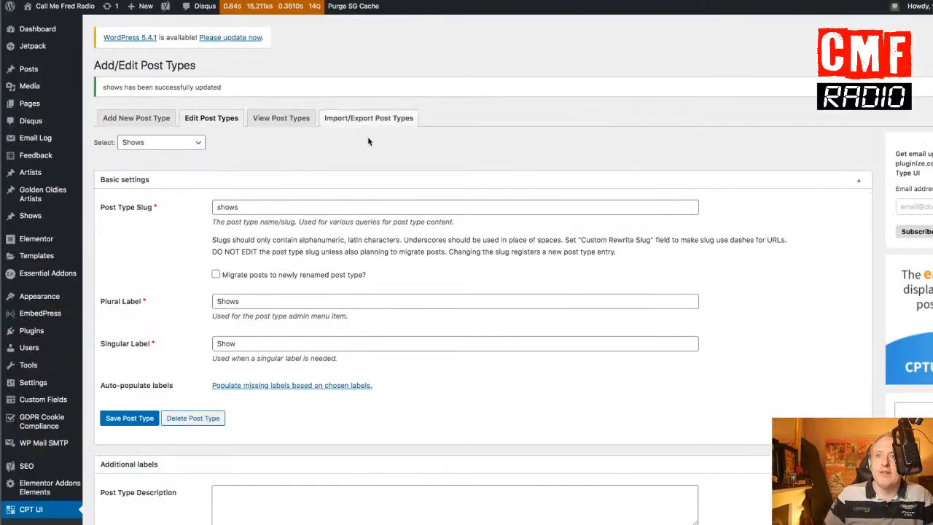
Step: Examine the Shows post type's settings in CPT UI, especially the Has Archive option
scroll(299, 254, down, 10)
scroll(300, 254, down, 9)
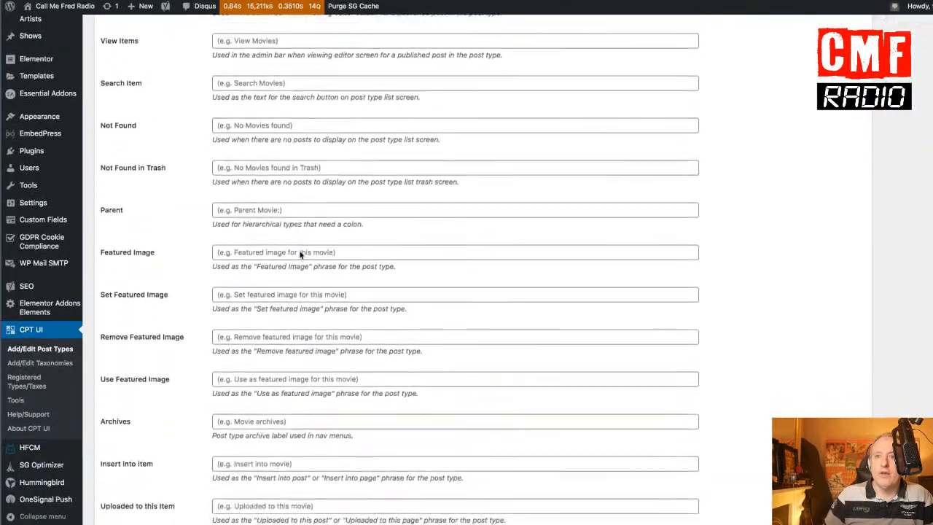
scroll(299, 255, down, 8)
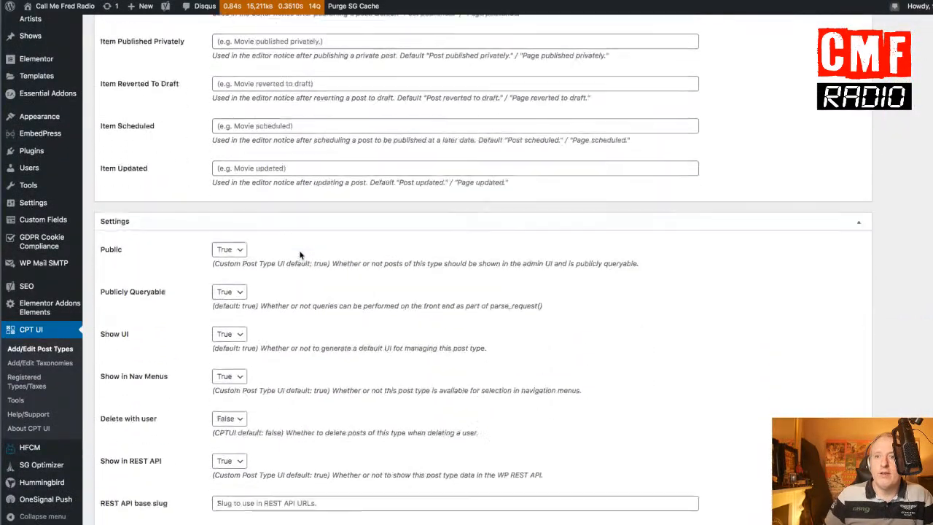
scroll(299, 254, down, 5)
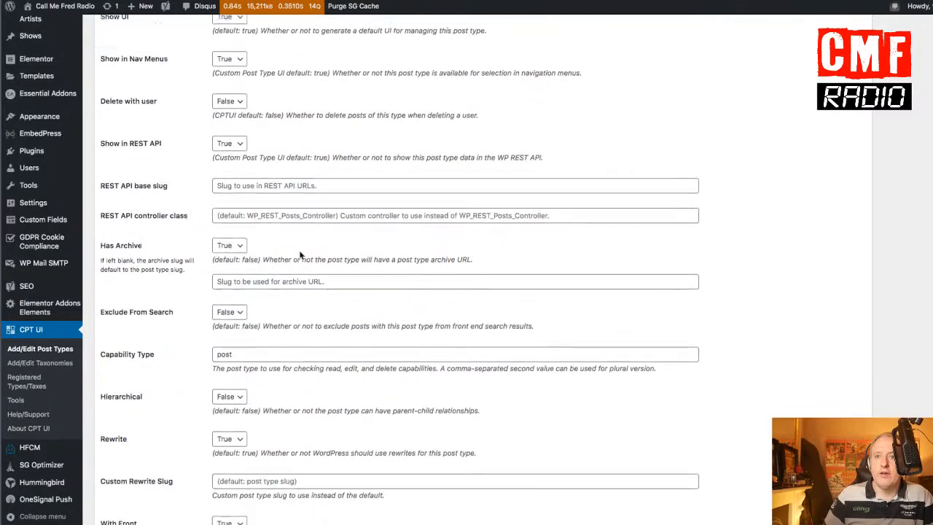
scroll(300, 251, down, 2)
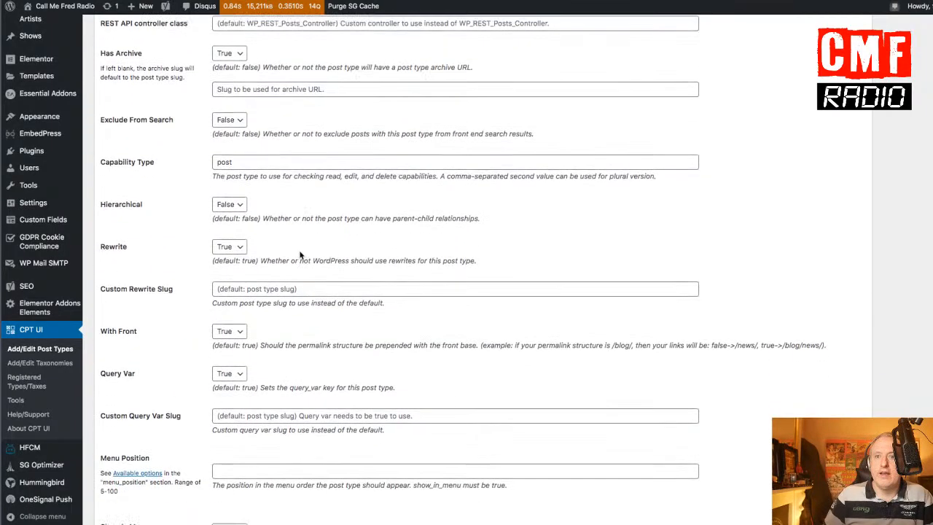
scroll(300, 252, up, 5)
scroll(300, 252, up, 3)
scroll(300, 252, down, 10)
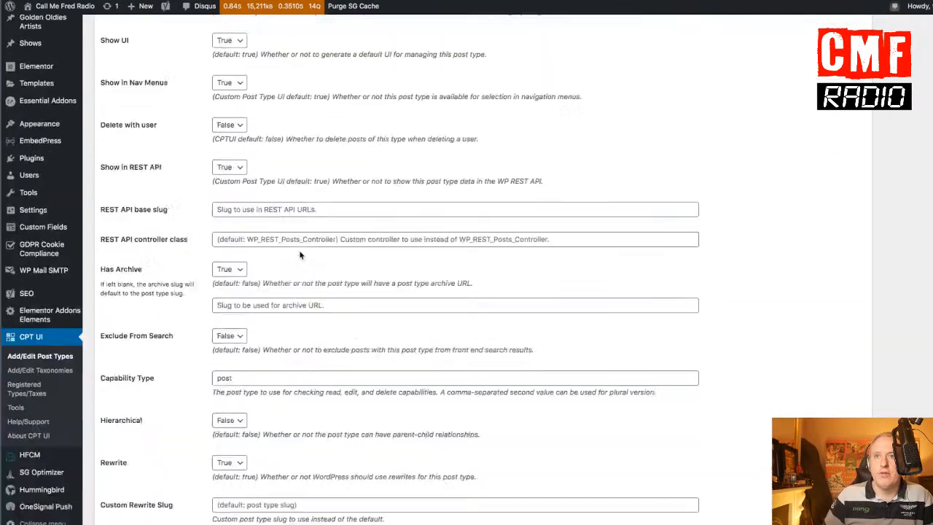
scroll(299, 254, up, 7)
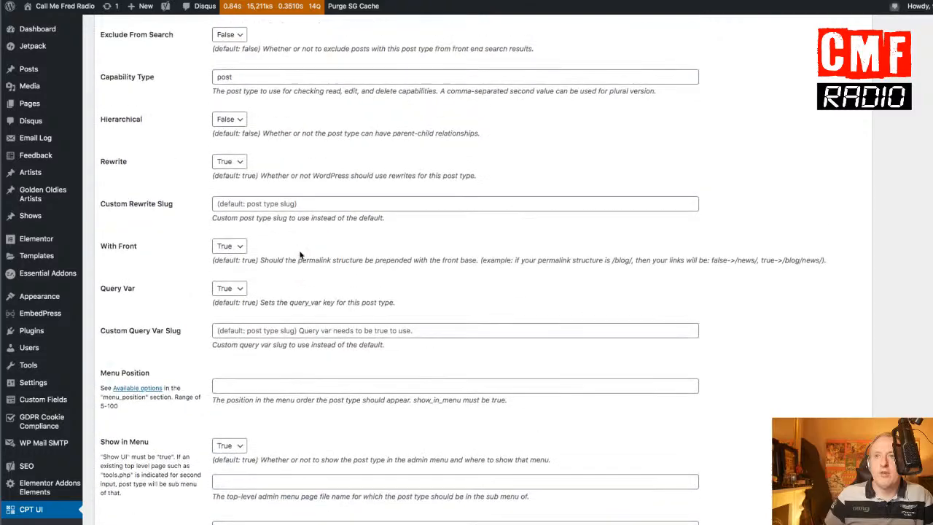
scroll(172, 256, up, 5)
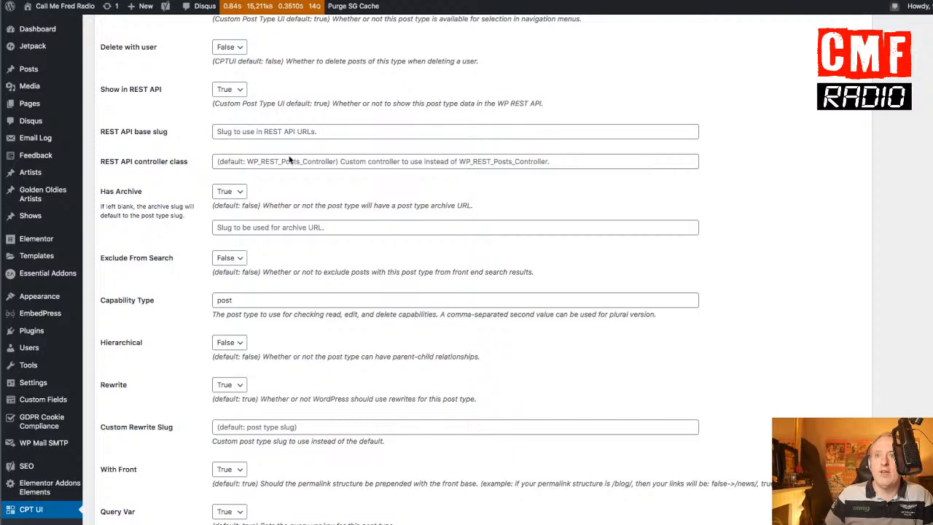
Step: Return to the shows archive page and highlight its CMF Radio Special Shows title
click(623, 2)
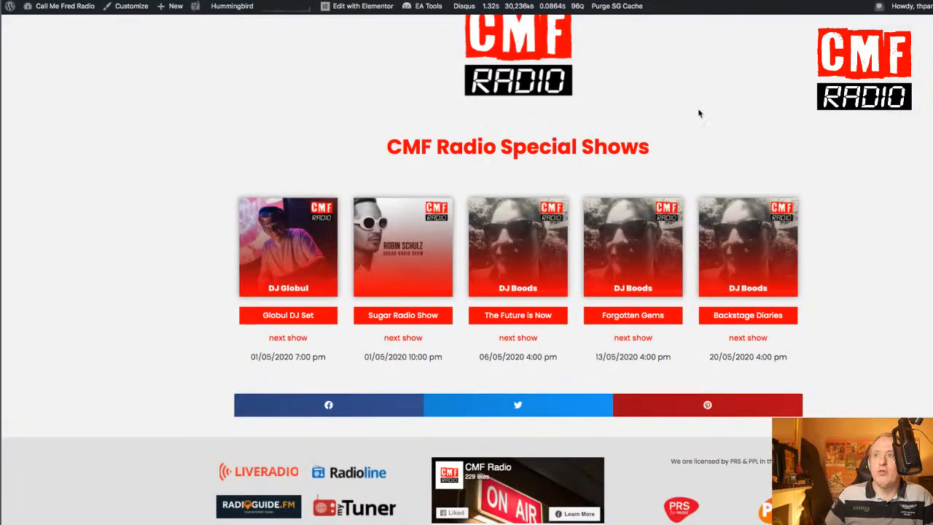
scroll(704, 146, up, 2)
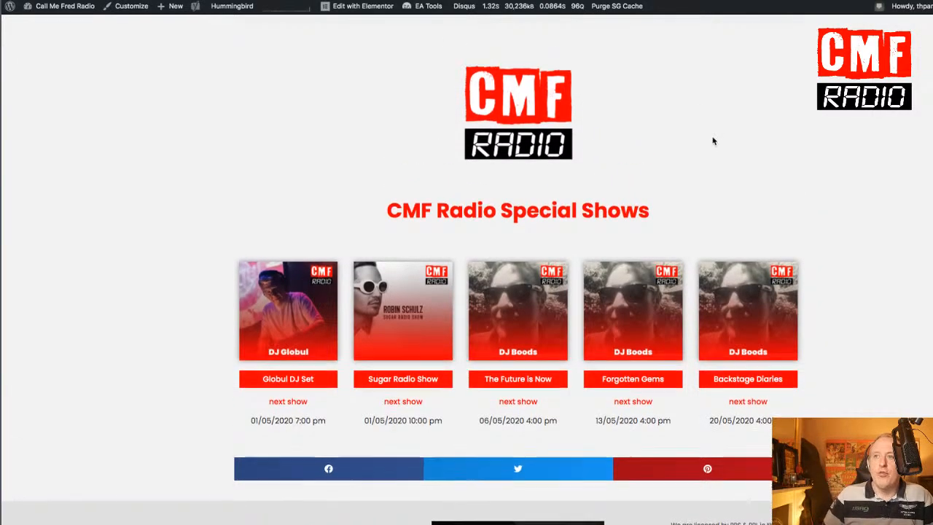
scroll(713, 140, down, 1)
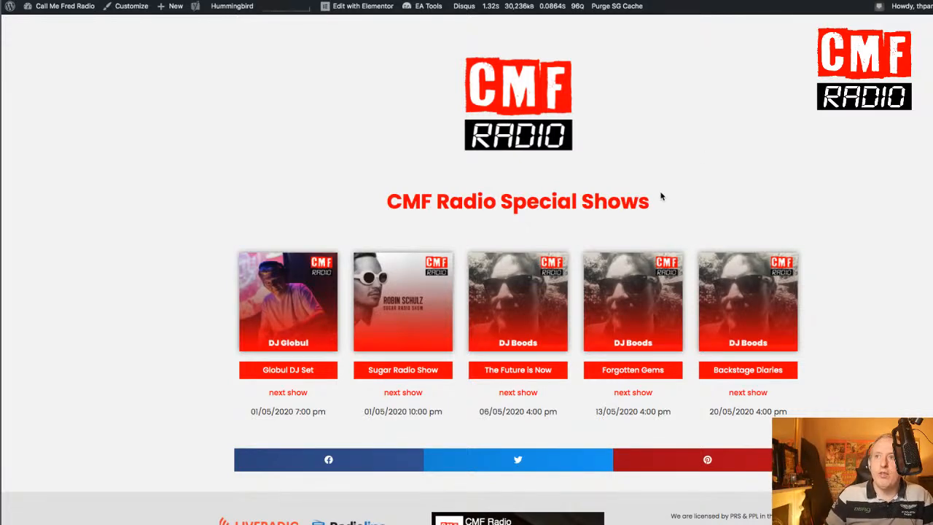
drag(661, 196, 383, 204)
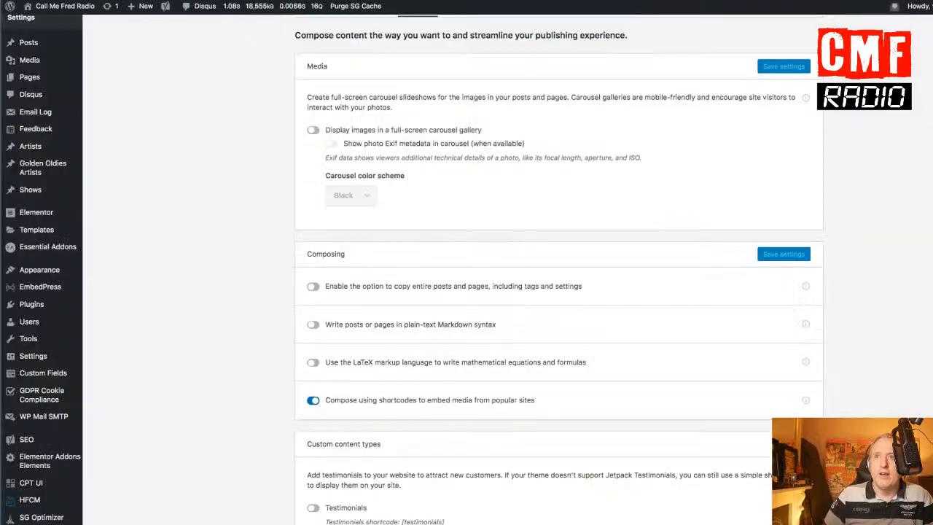
Step: Open the Theme Builder's template list and filter it to the Archive templates
mouse_move(53, 234)
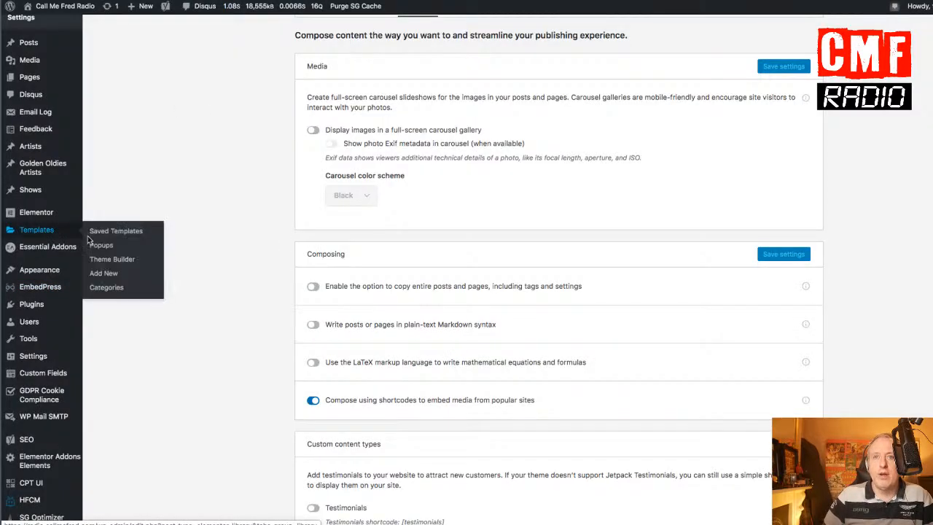
click(106, 261)
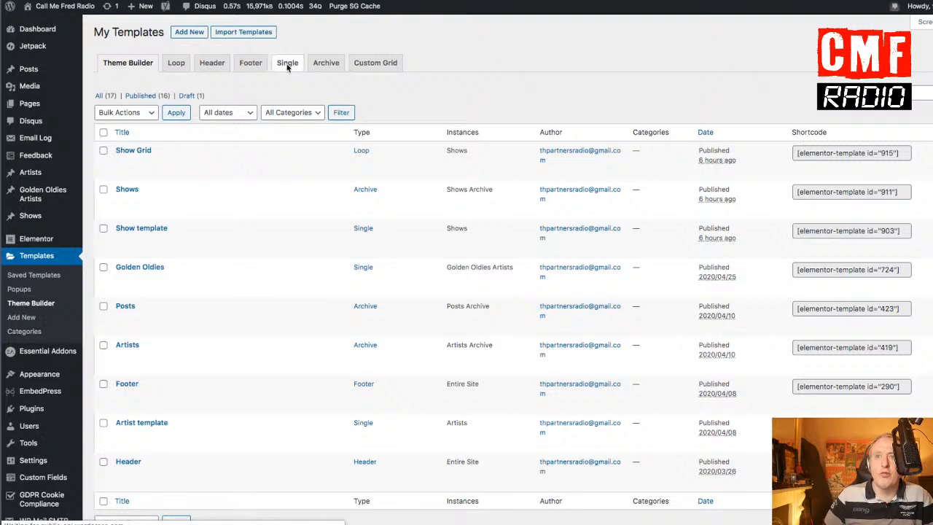
click(326, 65)
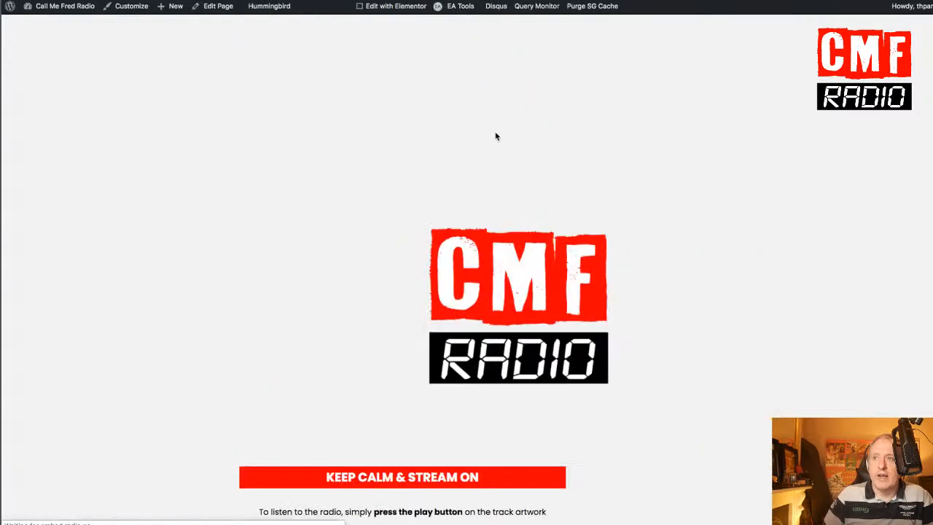
Step: Open the "Our favourite artists" page from the radio homepage and look over its A List artist grid
scroll(493, 164, down, 10)
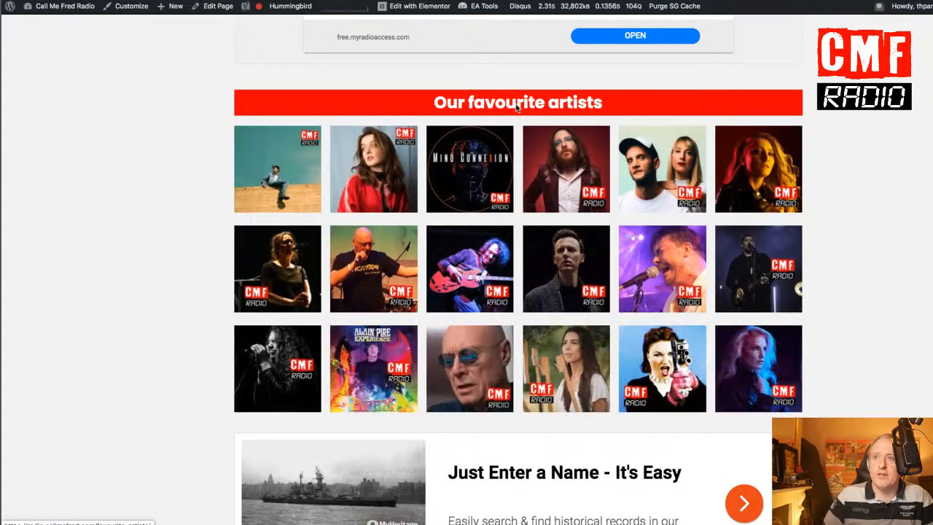
click(516, 106)
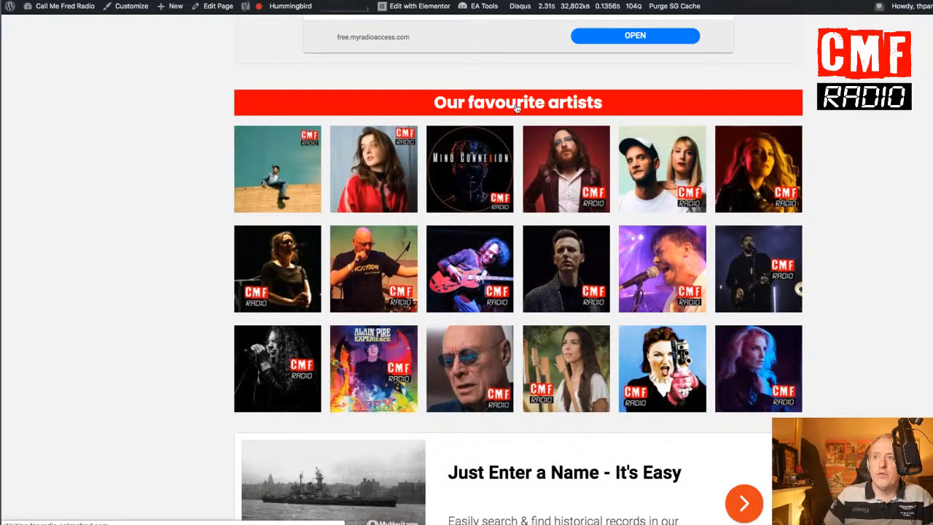
scroll(504, 146, down, 3)
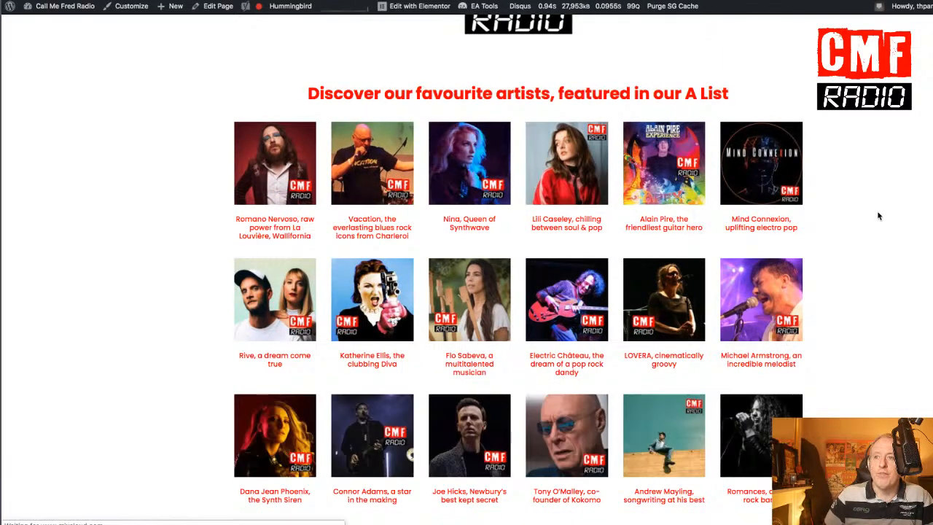
scroll(901, 211, down, 2)
scroll(902, 210, up, 1)
scroll(901, 211, down, 1)
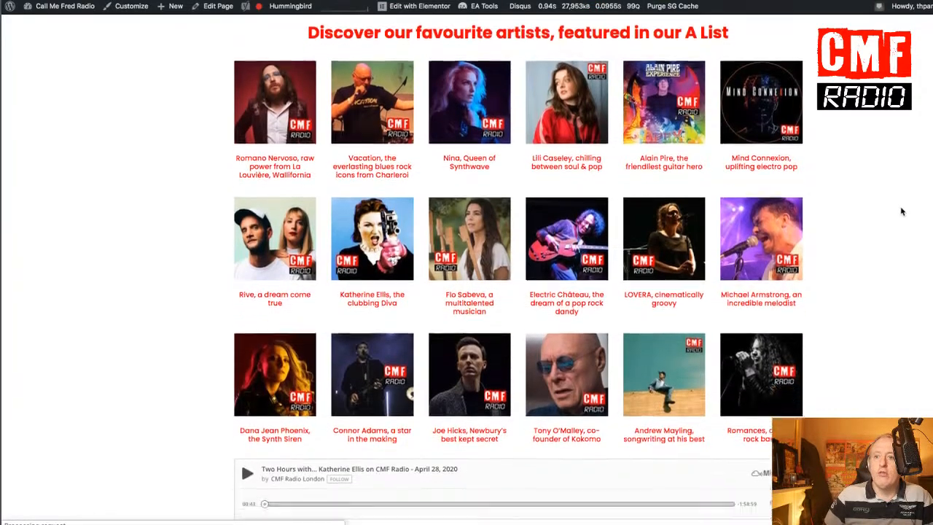
scroll(901, 211, up, 1)
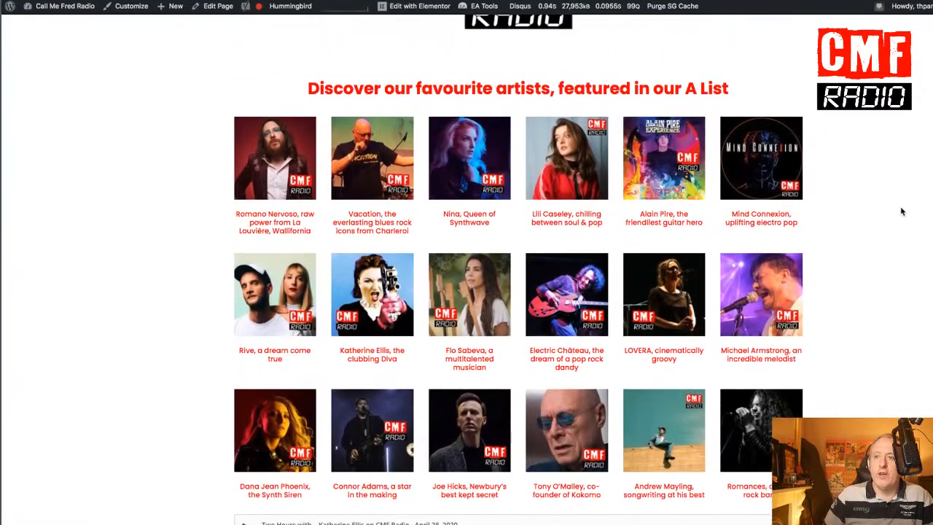
Step: Open the "chilling between soul & pop" artist page, highlight the biography and look over its audio player, videos and social links
click(555, 165)
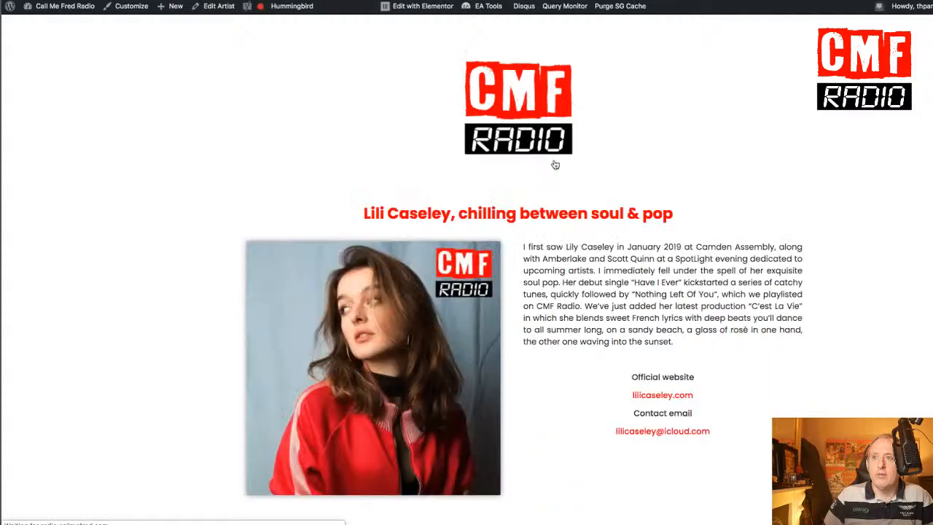
scroll(807, 153, down, 4)
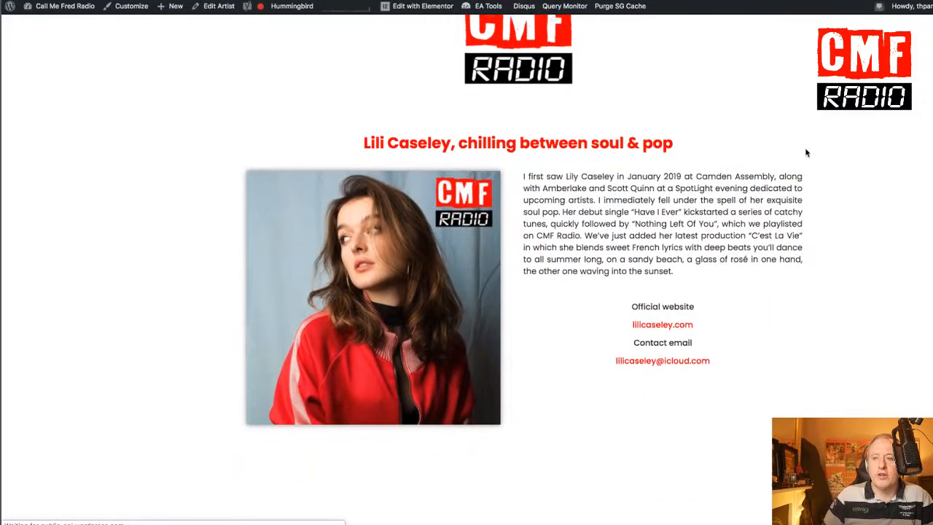
scroll(806, 153, down, 2)
scroll(806, 153, up, 2)
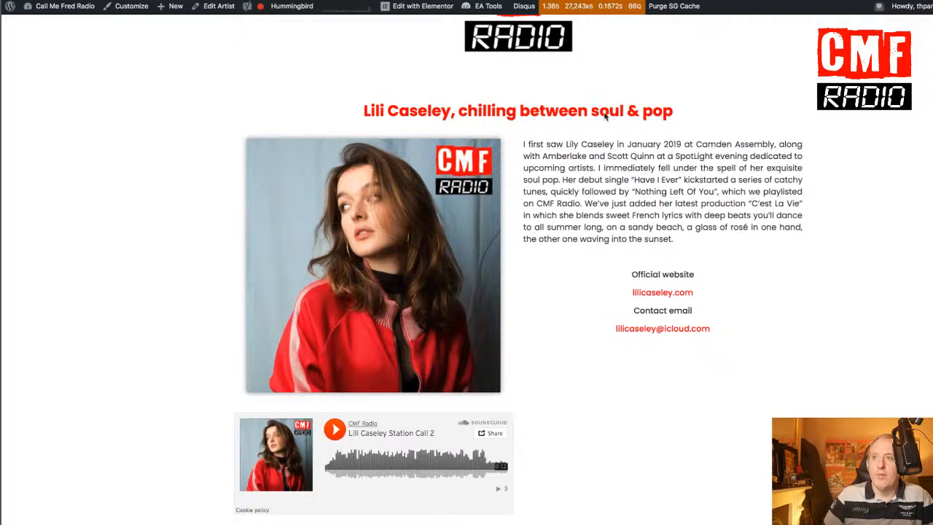
drag(677, 109, 683, 300)
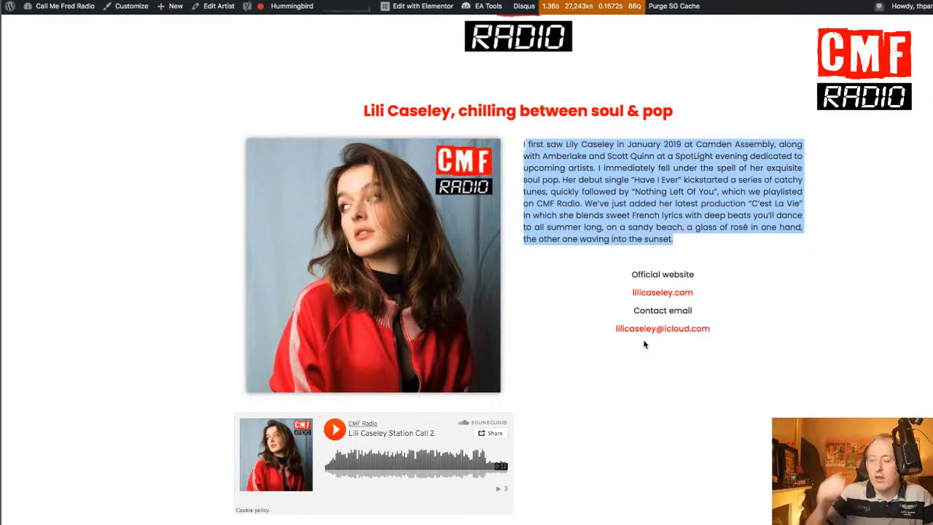
scroll(540, 355, down, 3)
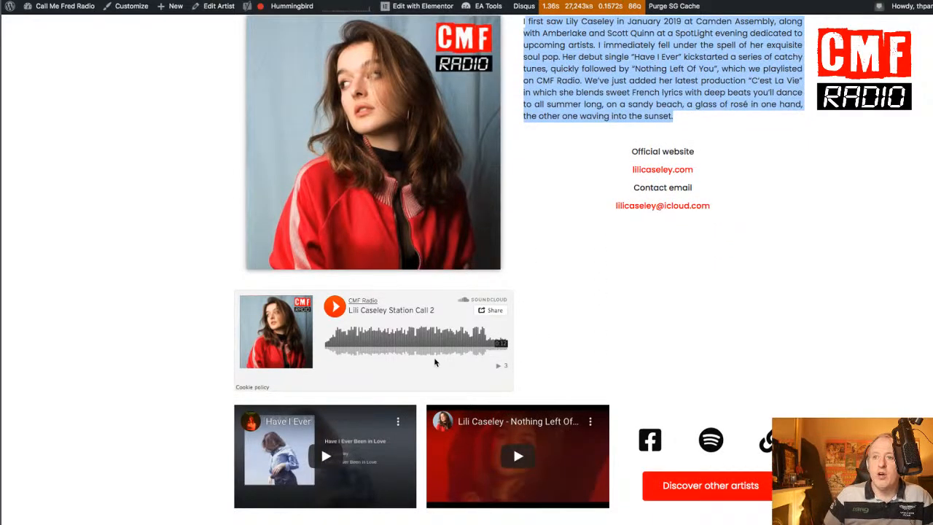
scroll(540, 356, down, 2)
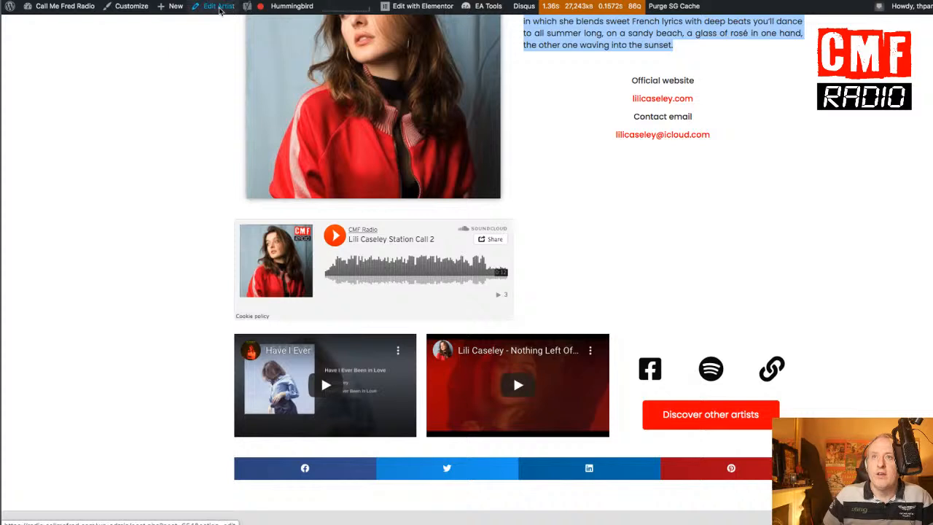
Step: Open this artist's entry for editing and examine its custom fields, from artist name and main photo to the station call URL
click(219, 7)
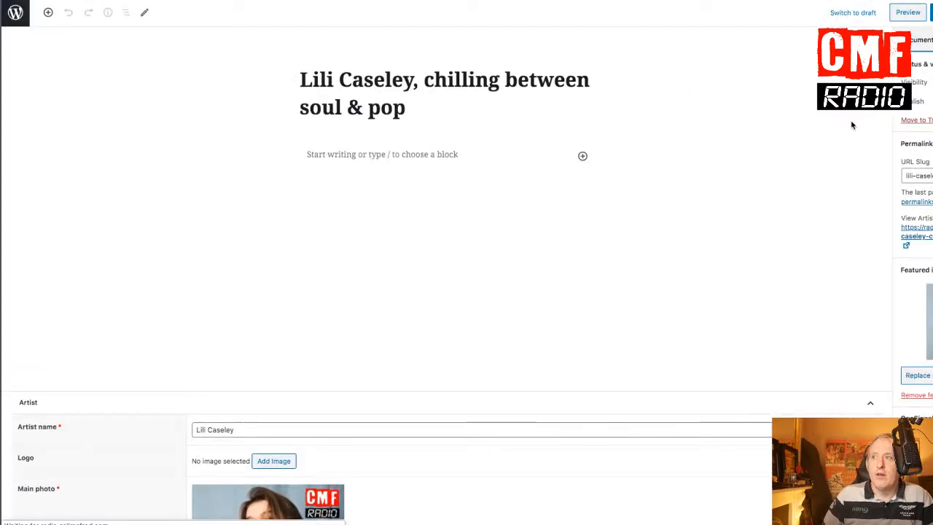
scroll(851, 121, down, 4)
scroll(850, 121, down, 2)
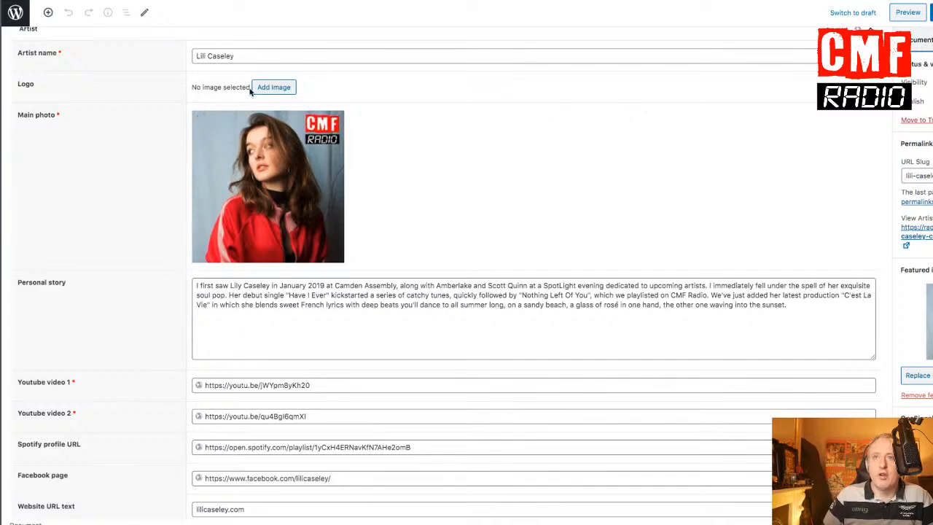
scroll(255, 179, down, 4)
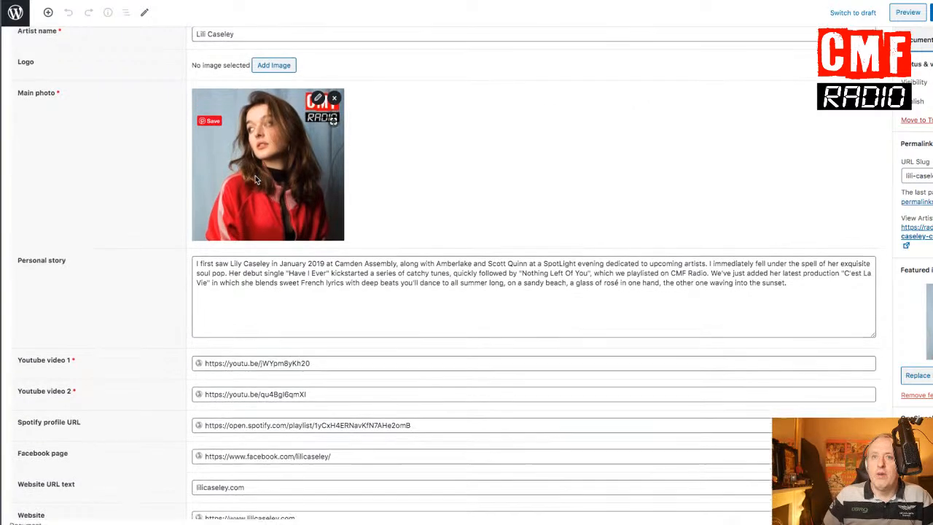
scroll(255, 177, down, 2)
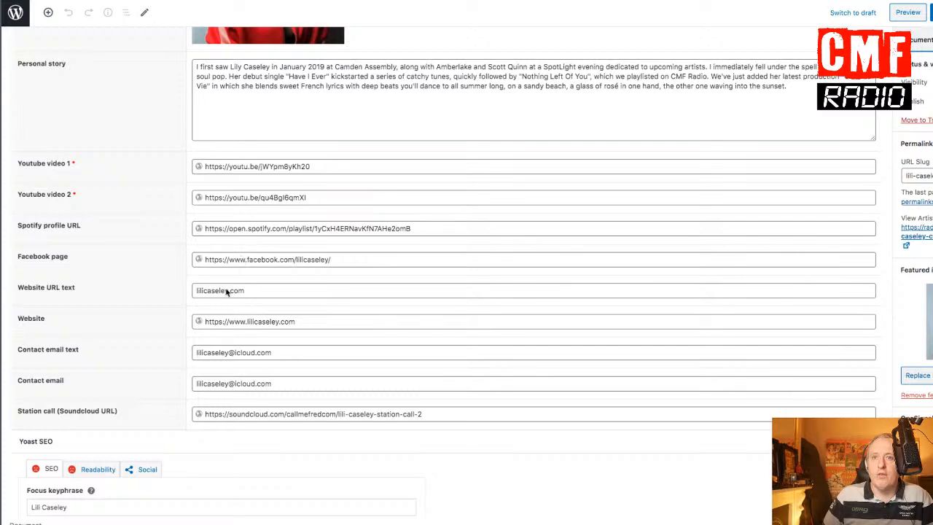
scroll(227, 292, down, 4)
scroll(229, 292, up, 2)
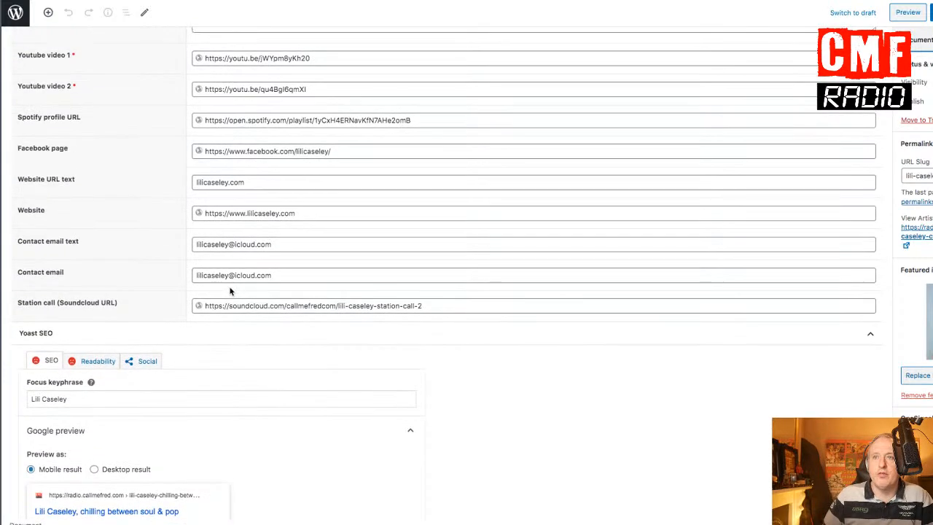
scroll(229, 291, up, 10)
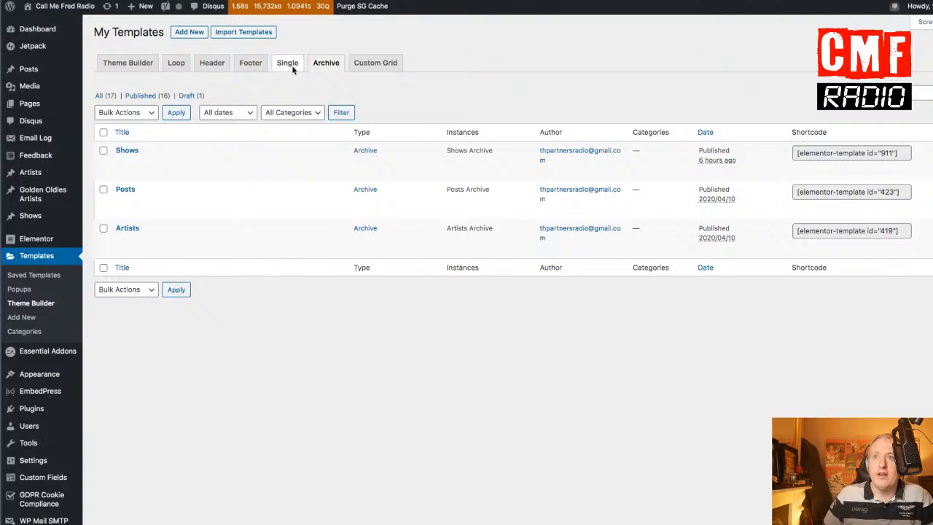
Step: Return to the Elementor template list, show the Single templates and point out the Artists, Golden Oldies Artists and Shows post types
click(287, 66)
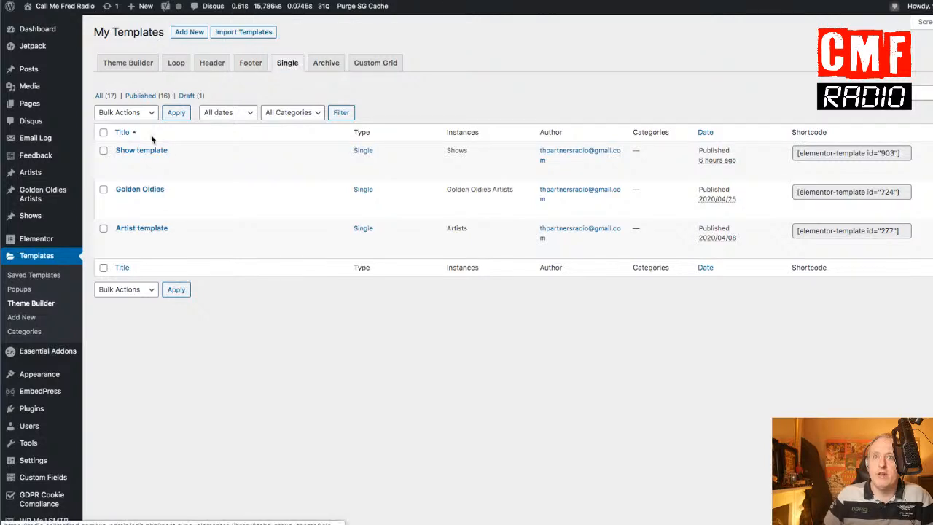
mouse_move(131, 231)
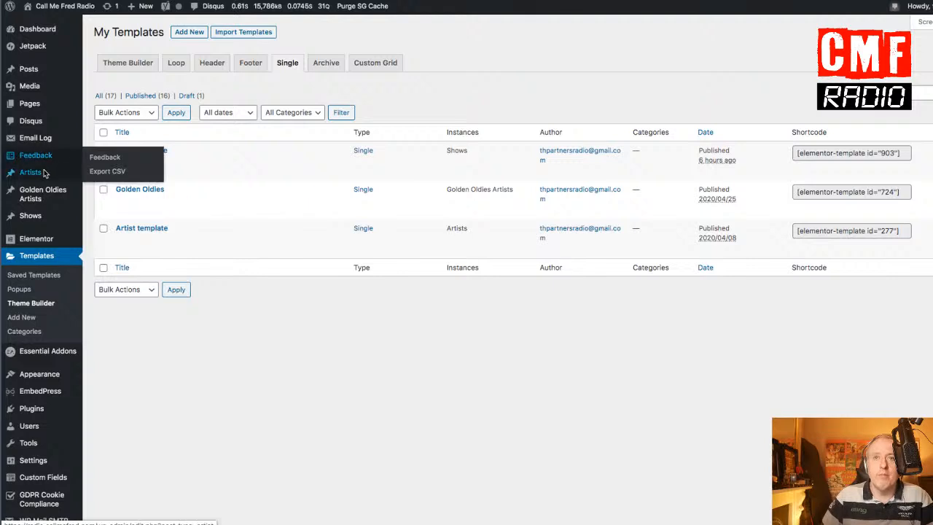
mouse_move(44, 173)
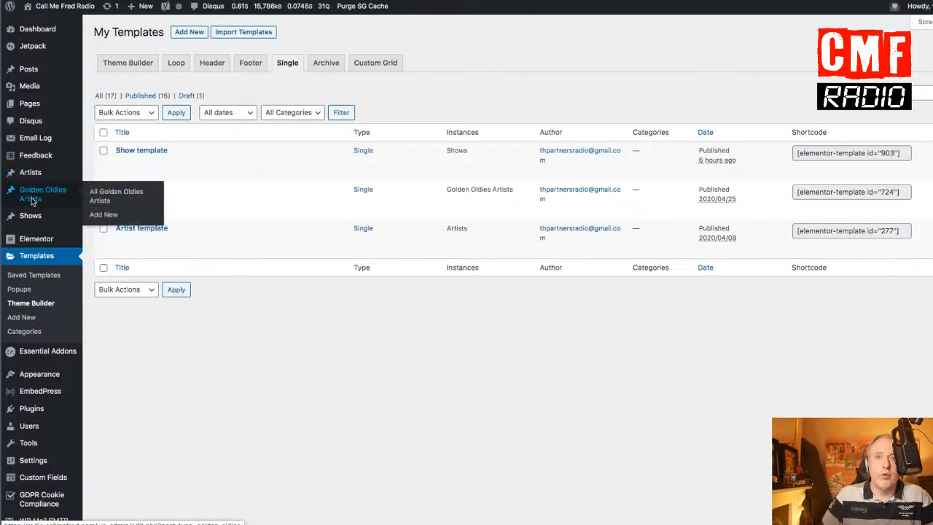
mouse_move(31, 213)
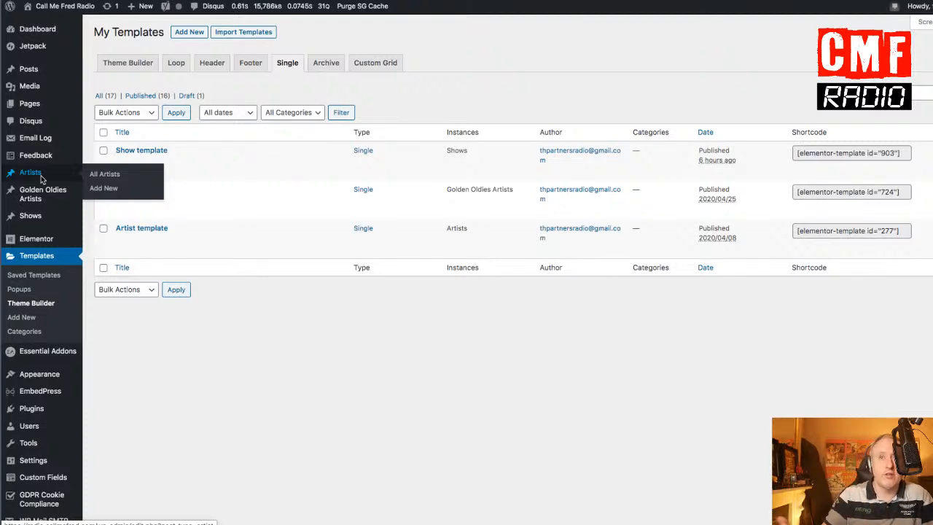
mouse_move(41, 195)
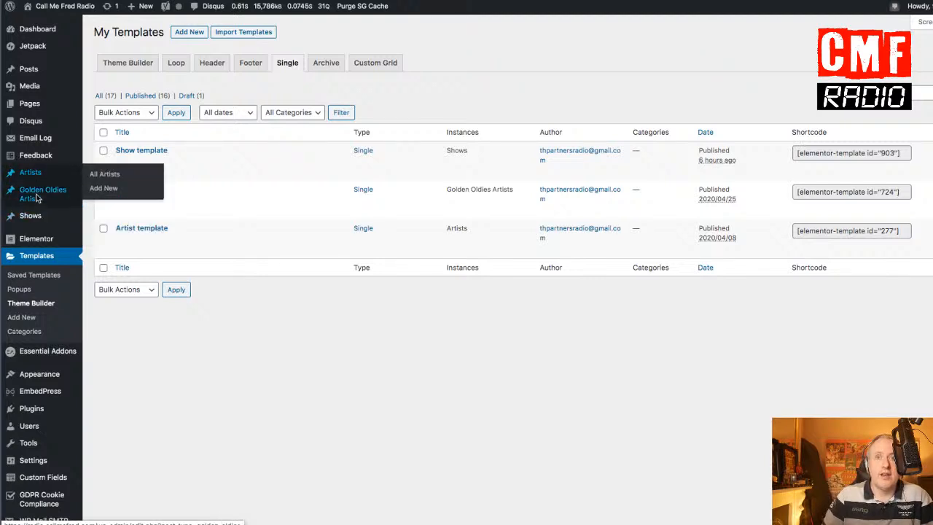
mouse_move(32, 177)
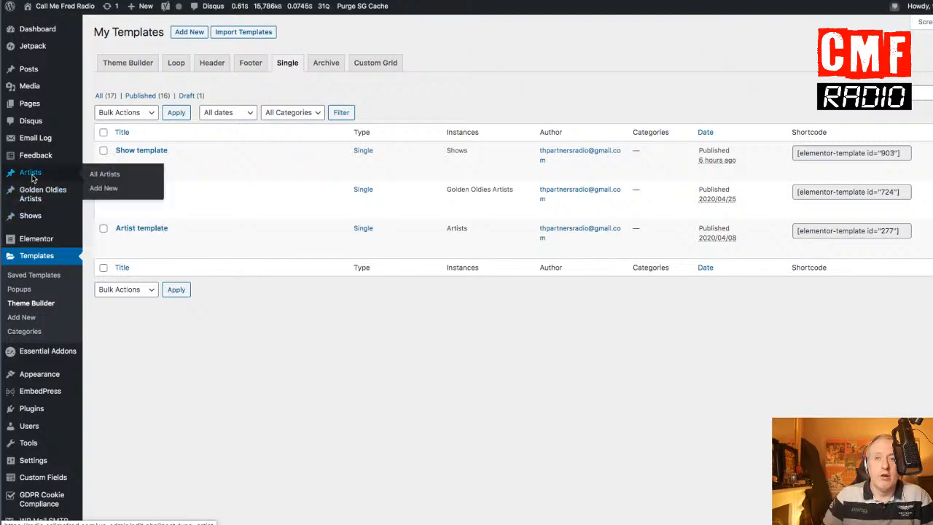